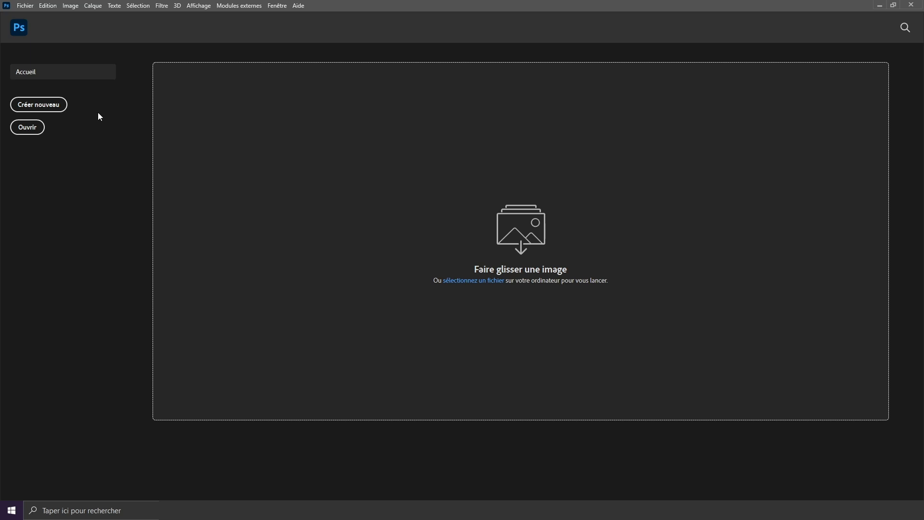
Step: Create a new document 1500 pixels wide and 500 pixels high
left_click(52, 103)
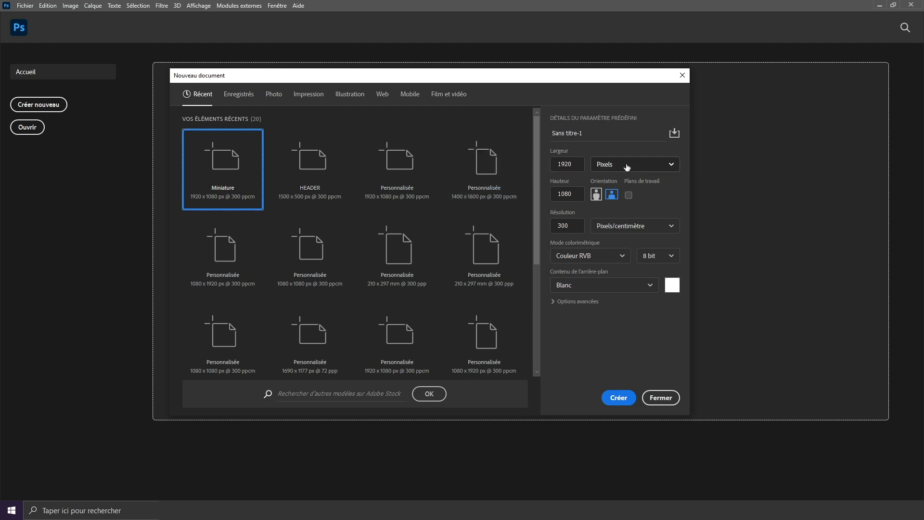
left_click_drag(548, 165, 588, 167)
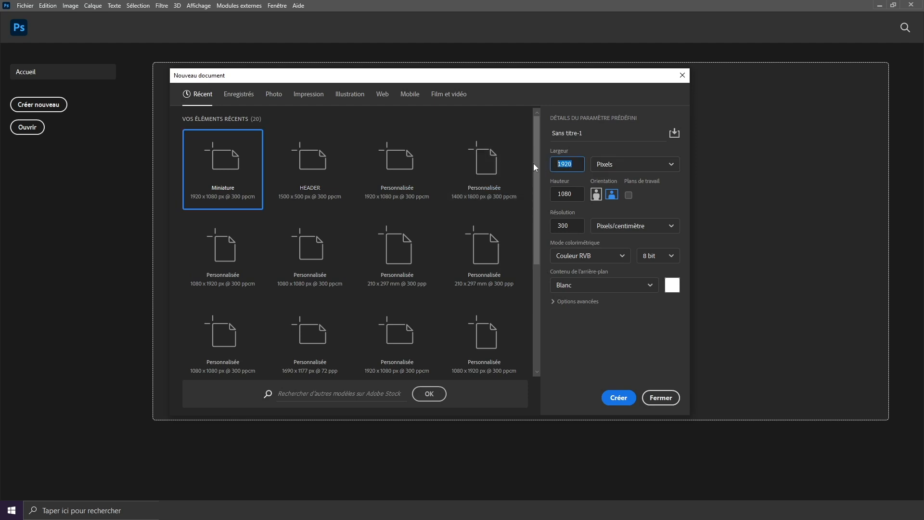
type("1500")
key("Tab")
type("500")
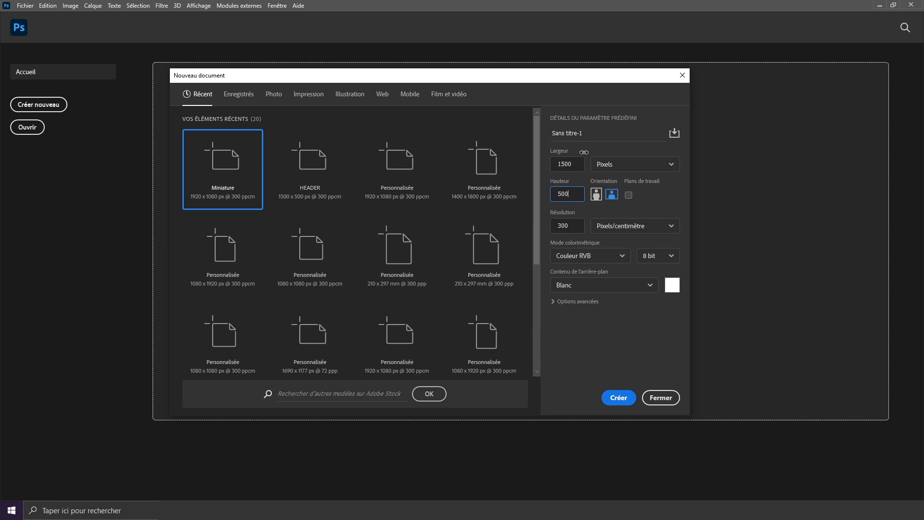
left_click(633, 169)
left_click(632, 168)
left_click(622, 399)
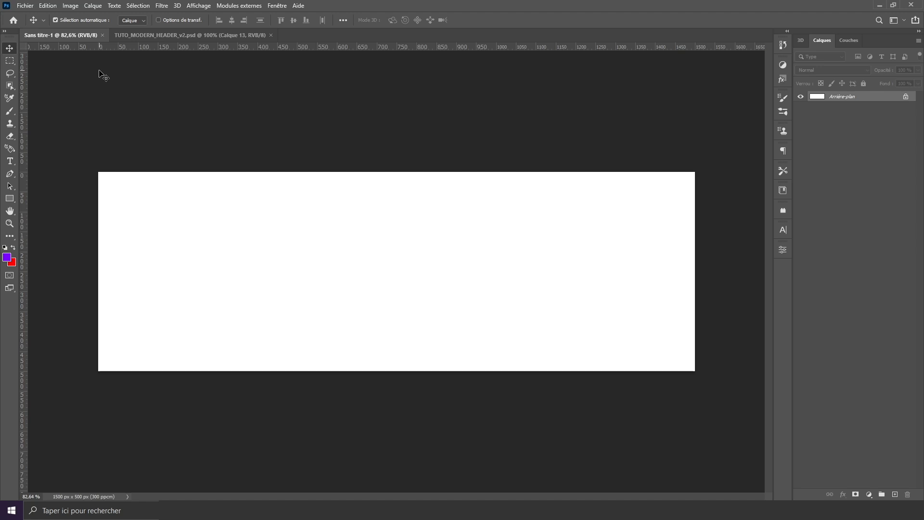
Step: Place image 1 as an embedded object and enlarge it so the purple character's upper body fills the banner's centre
left_click(25, 5)
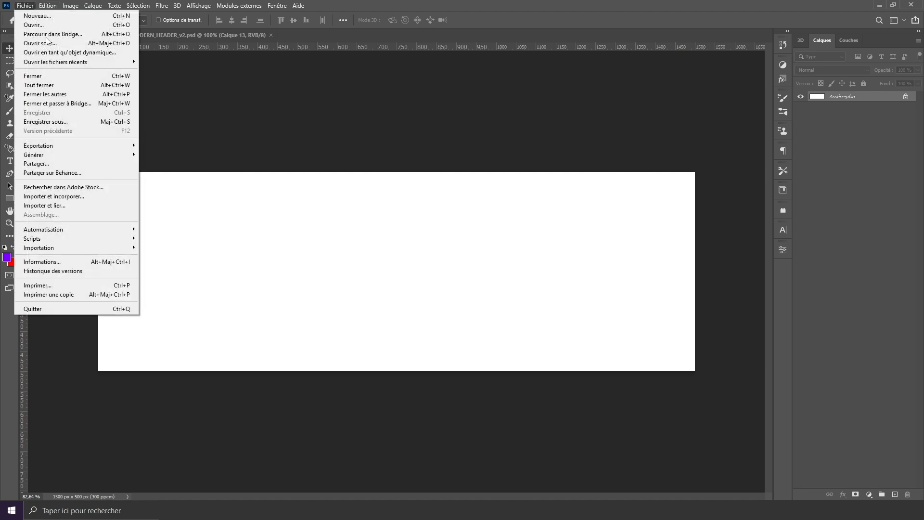
left_click(79, 197)
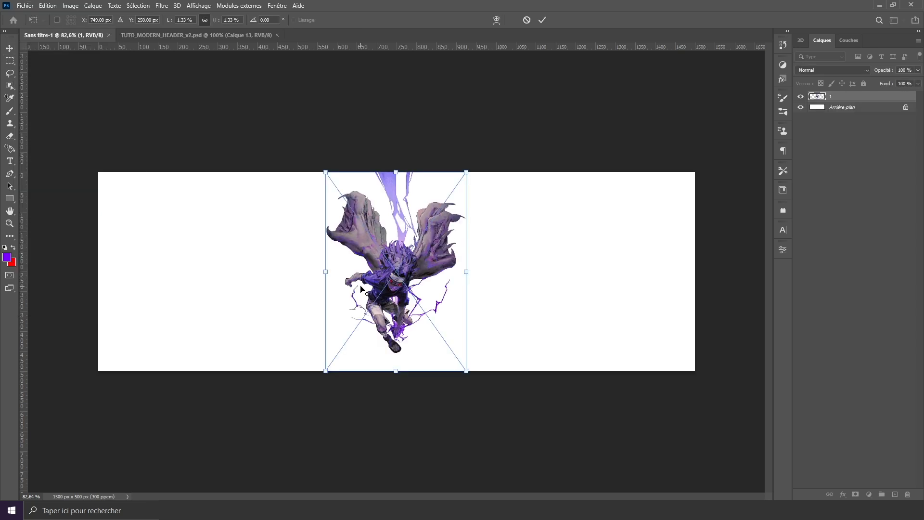
scroll(394, 268, "down", 3)
left_click_drag(396, 341, 404, 479)
left_click_drag(397, 424, 397, 392)
left_click_drag(394, 446, 398, 463)
key("Return")
scroll(415, 281, "up", 4)
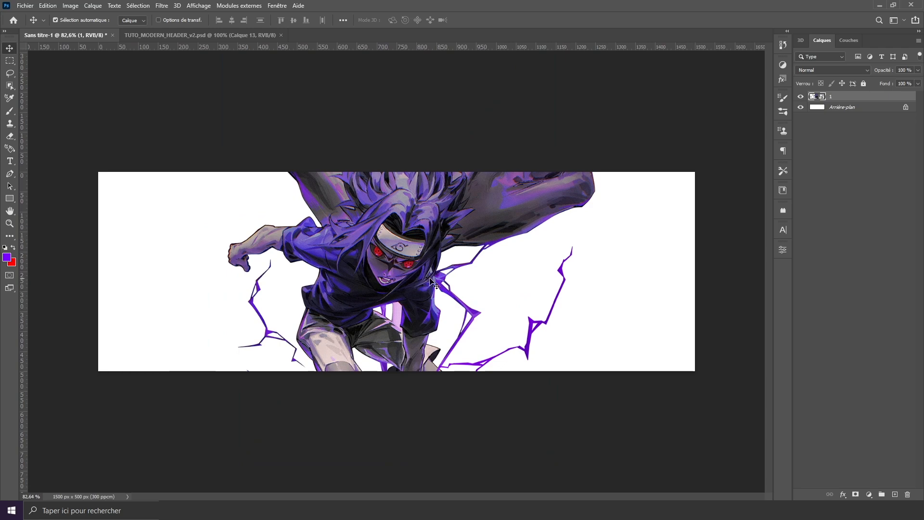
Step: Place the sasuke2 image just above the background, scale it to 7.39 %, and position it behind the central character's left side
left_click(842, 108)
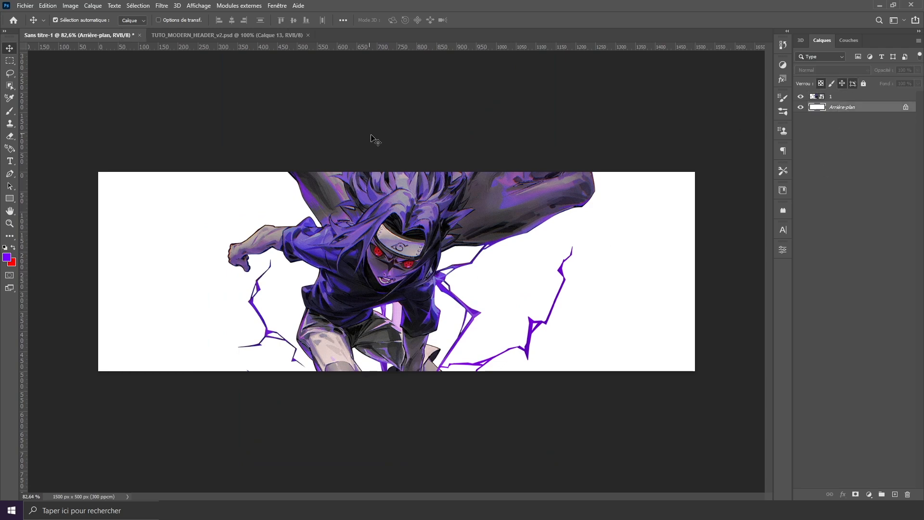
left_click(25, 6)
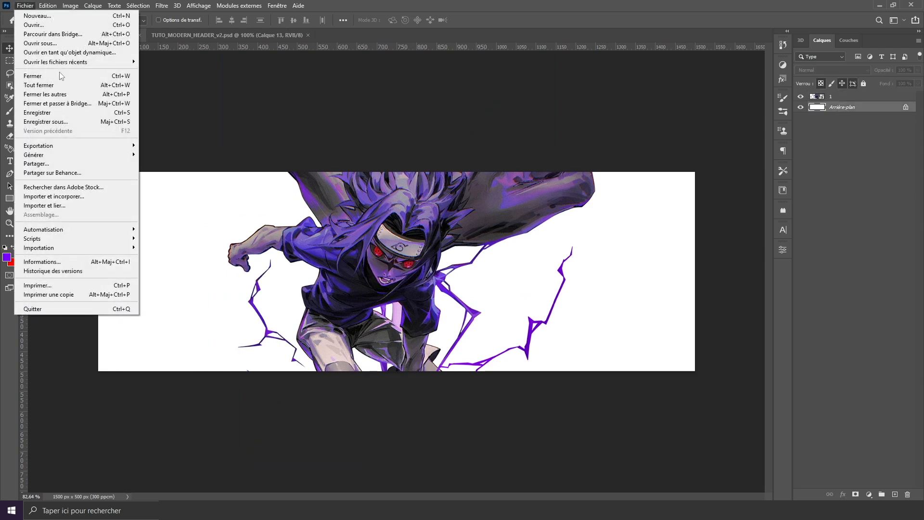
left_click(77, 196)
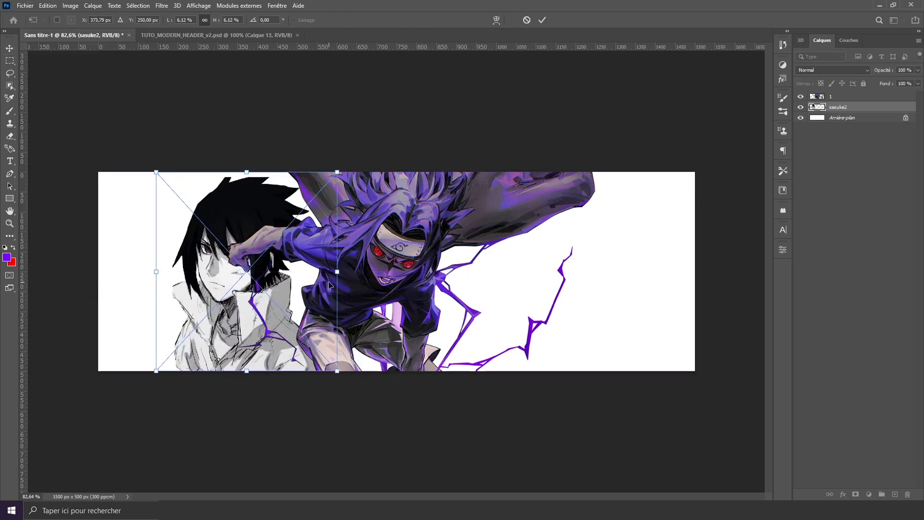
left_click_drag(337, 272, 397, 271)
mouse_move(246, 337)
left_mouse_down()
mouse_move(218, 329)
mouse_move(236, 337)
left_mouse_up()
left_click_drag(268, 139, 282, 166)
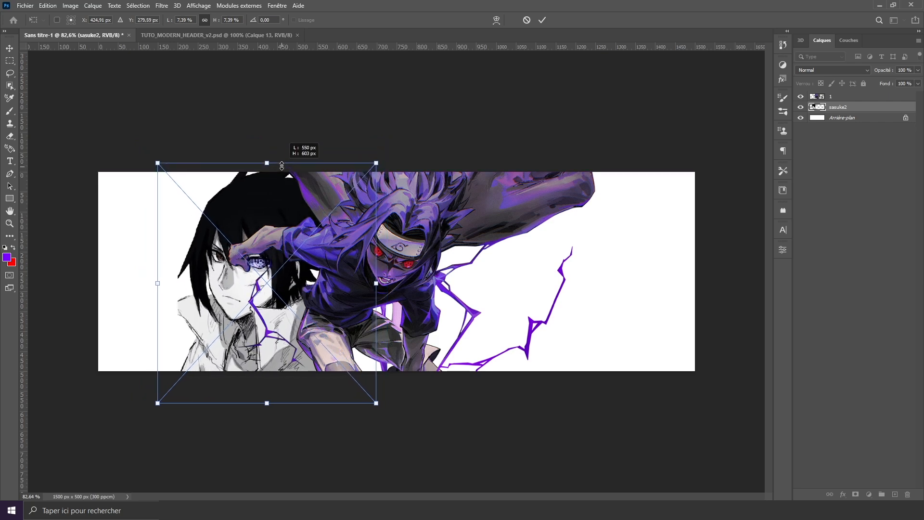
left_click_drag(262, 196, 278, 198)
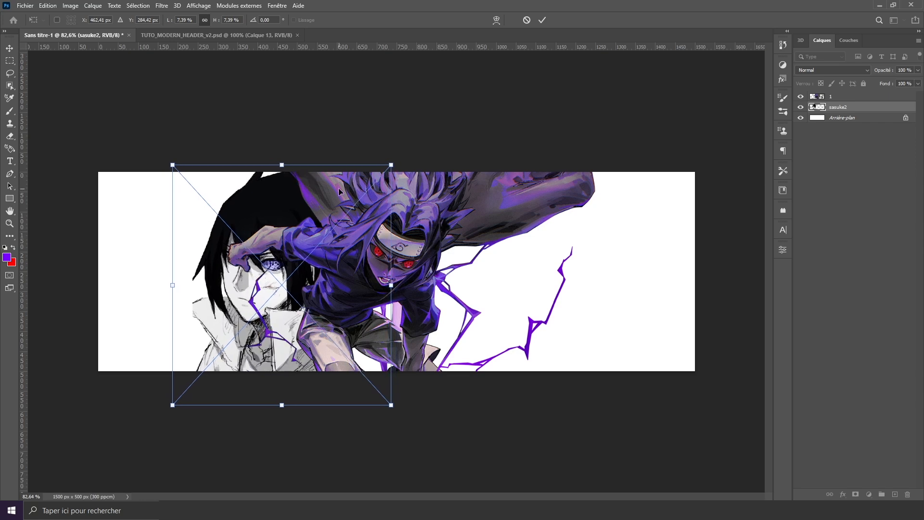
key("Return")
Step: Place the sasuke_uchiha cutin image above sasuke2, enlarge it, and position it behind the central character's right side
left_click(25, 5)
left_click(25, 6)
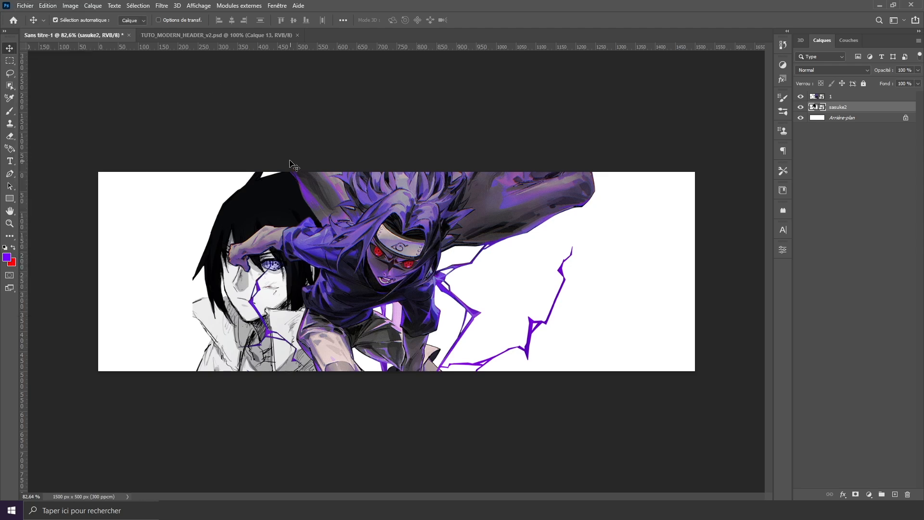
scroll(293, 164, "down", 3)
scroll(294, 166, "up", 3)
scroll(296, 166, "up", 1)
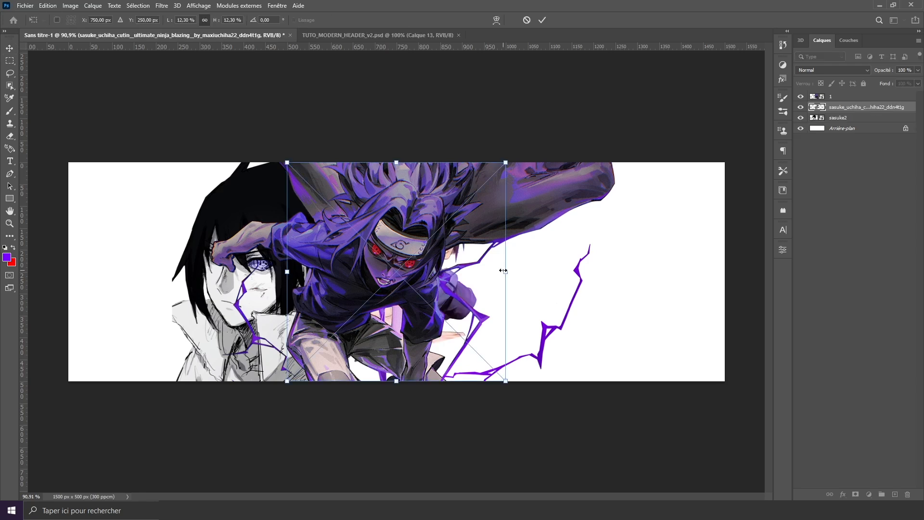
left_click_drag(505, 272, 605, 272)
left_click_drag(548, 376, 608, 382)
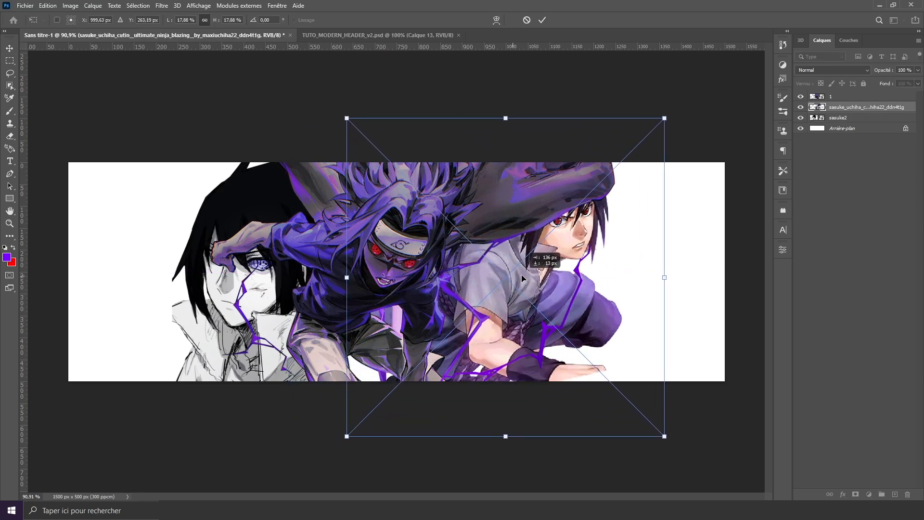
left_click_drag(506, 436, 505, 476)
left_click_drag(542, 427, 525, 449)
key("Return")
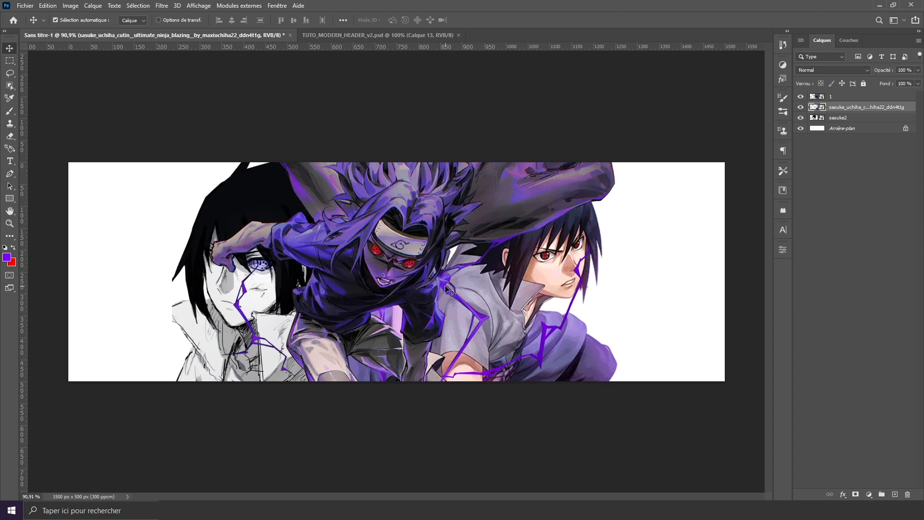
scroll(445, 286, "down", 1)
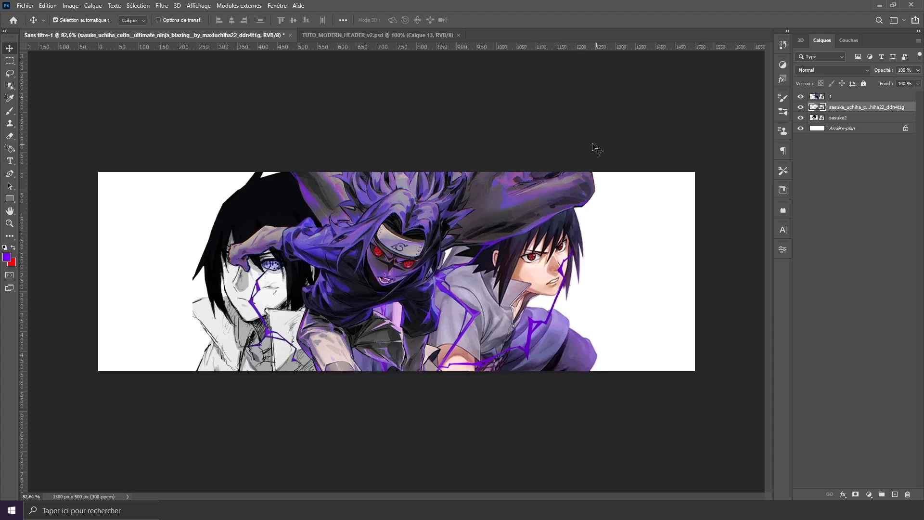
Step: Compare the side characters by toggling their visibility, leaving the sasuke_uchiha cutin layer hidden
left_click(801, 107)
left_click(801, 117)
left_click_drag(801, 118, 802, 108)
scroll(478, 300, "up", 2)
scroll(478, 304, "down", 2)
left_click(801, 107)
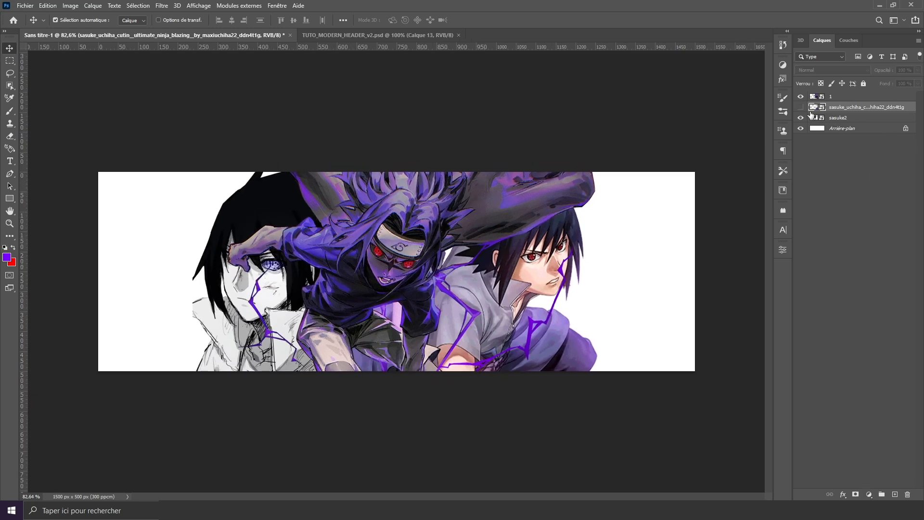
Step: Add a Black & White adjustment above sasuke2 and convert the two layers into one smart object
left_click(850, 118)
scroll(278, 284, "up", 2)
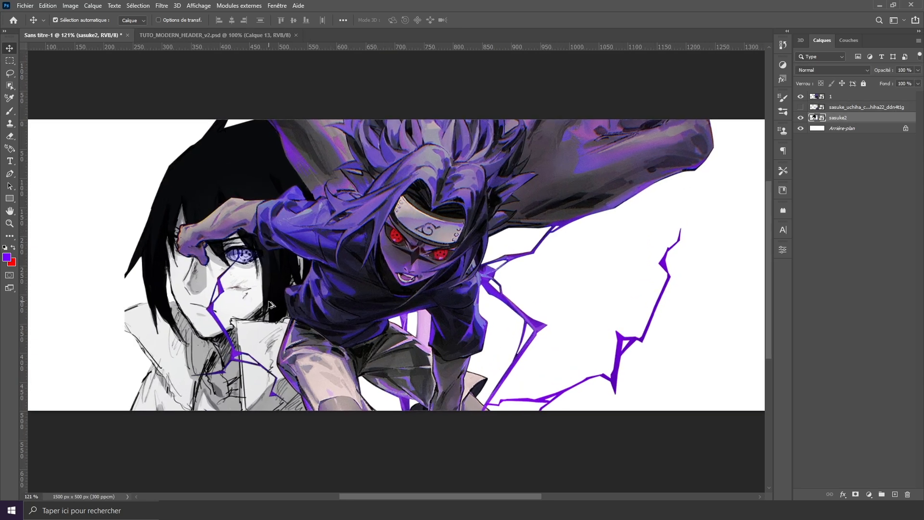
scroll(262, 287, "down", 1)
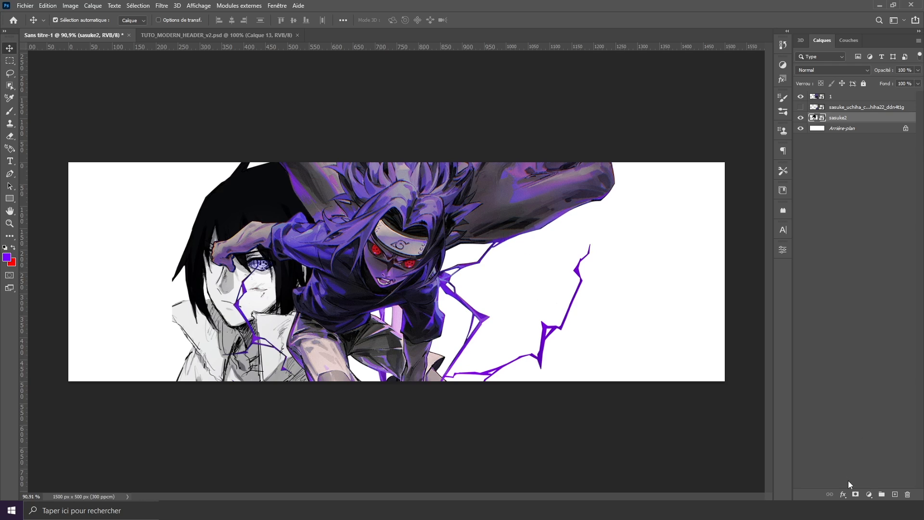
left_click(870, 494)
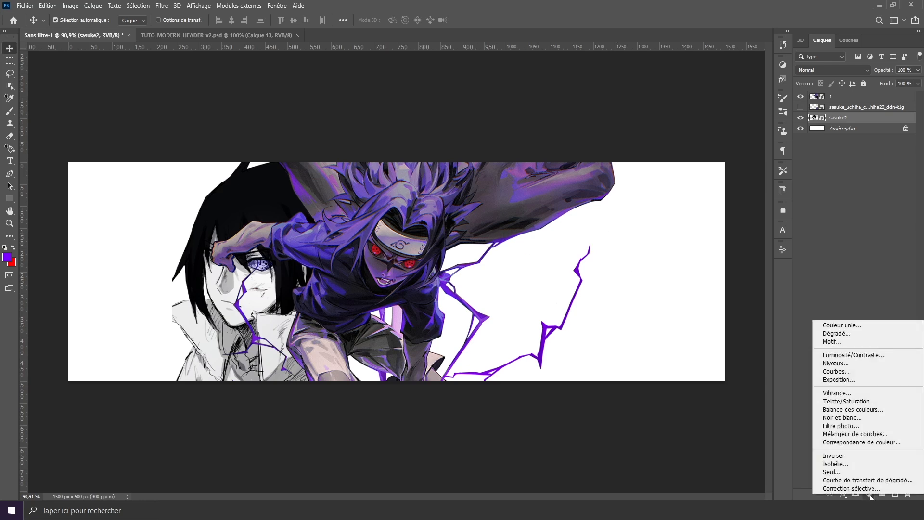
left_click(862, 418)
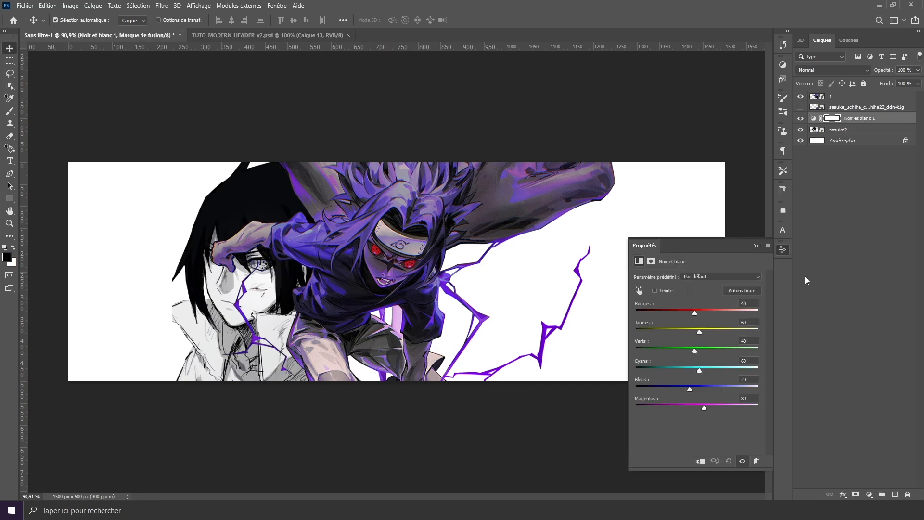
left_click(861, 129, "shift")
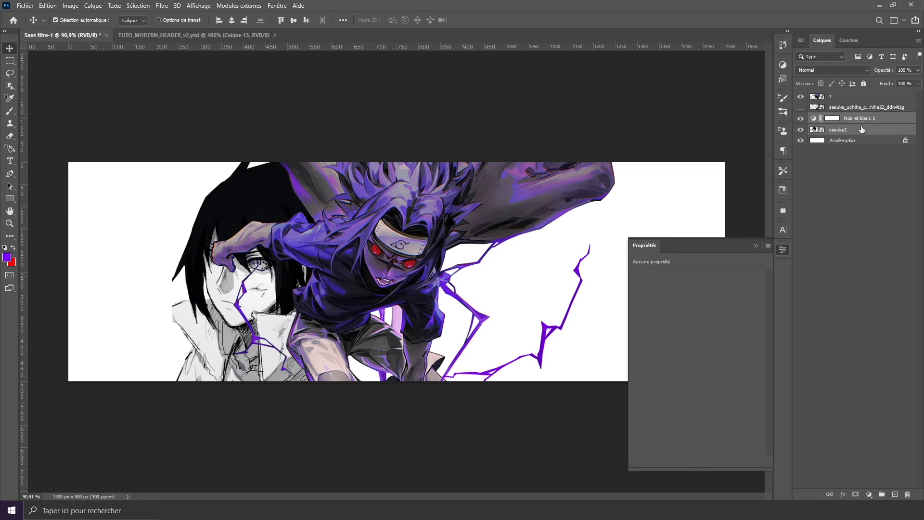
right_click(888, 119)
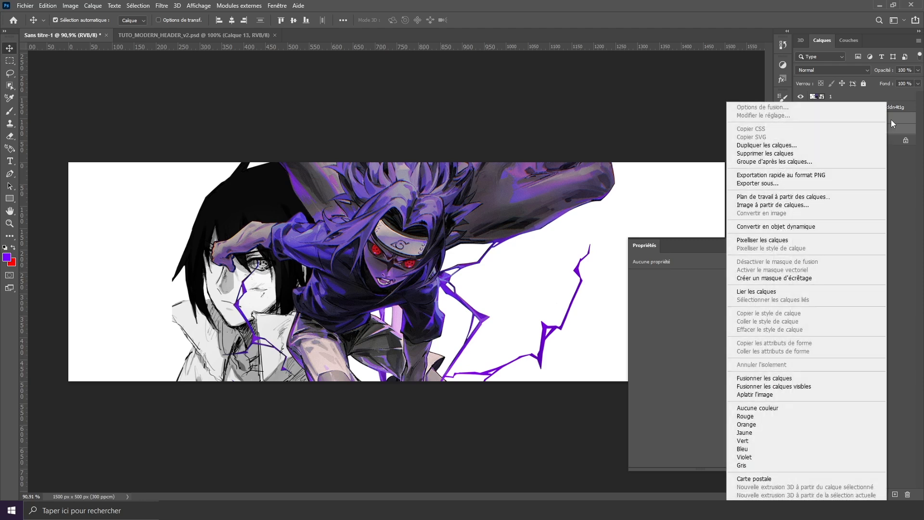
left_click(836, 227)
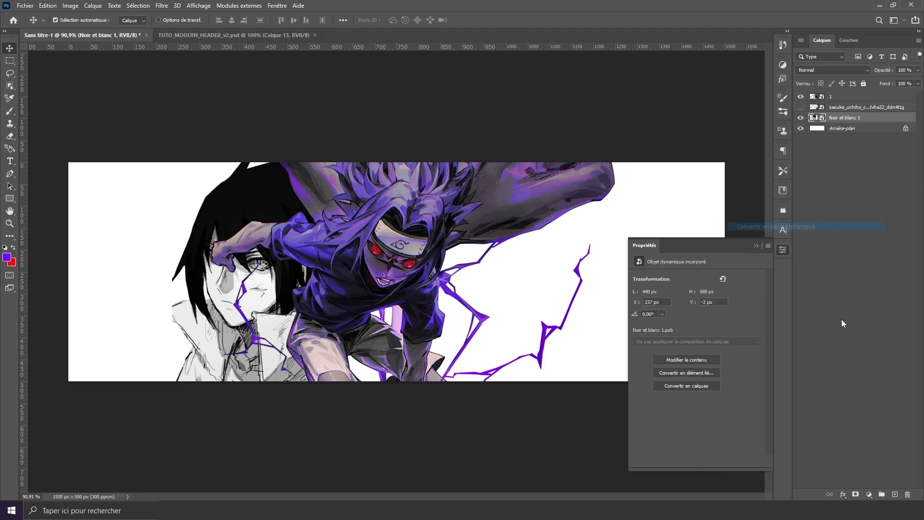
Step: Clip a Threshold adjustment at level 138 to the Noir et blanc 1 layer and convert both into one smart object
left_click(869, 495)
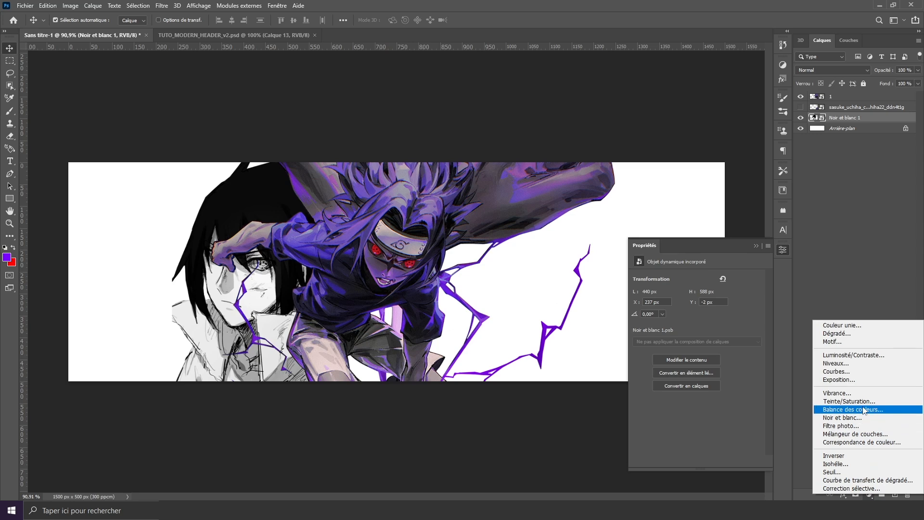
left_click(859, 473)
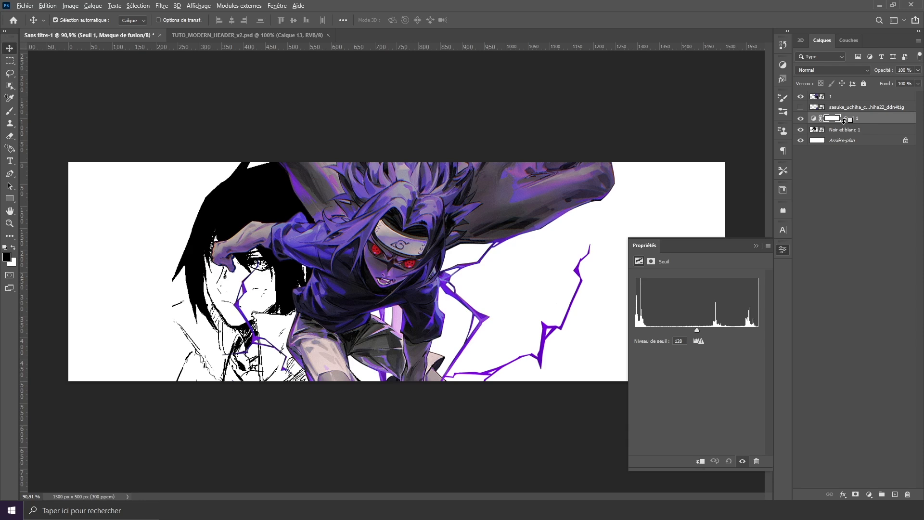
left_click(843, 121, "alt")
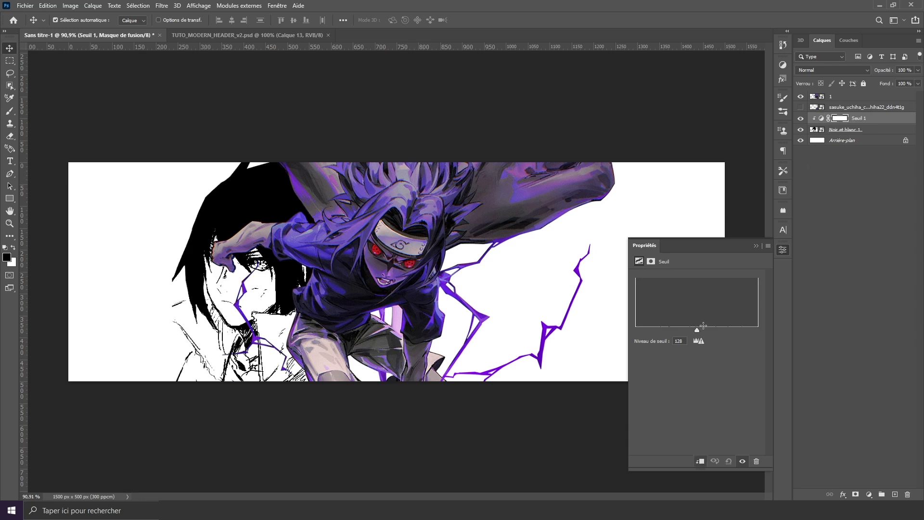
mouse_move(698, 331)
left_mouse_down()
mouse_move(681, 330)
mouse_move(717, 330)
mouse_move(702, 331)
left_mouse_up()
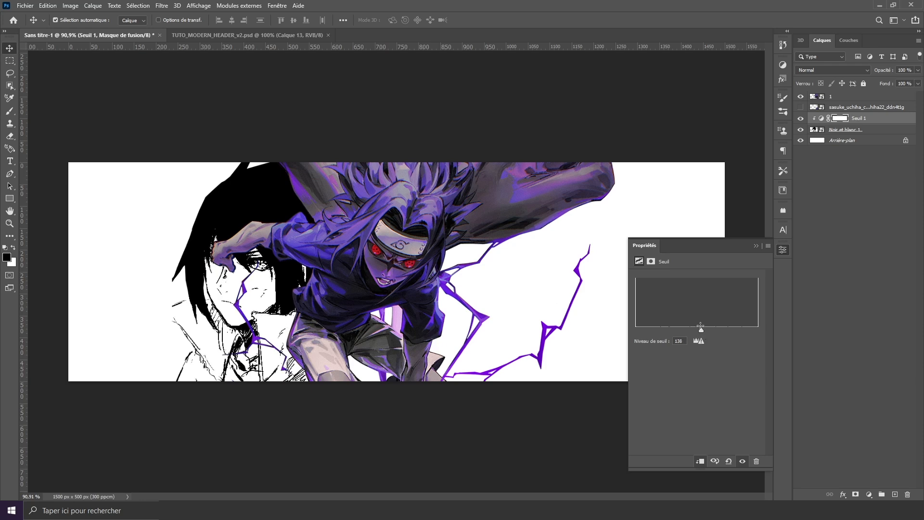
left_click(879, 131, "ctrl")
right_click(877, 126)
left_click(822, 225)
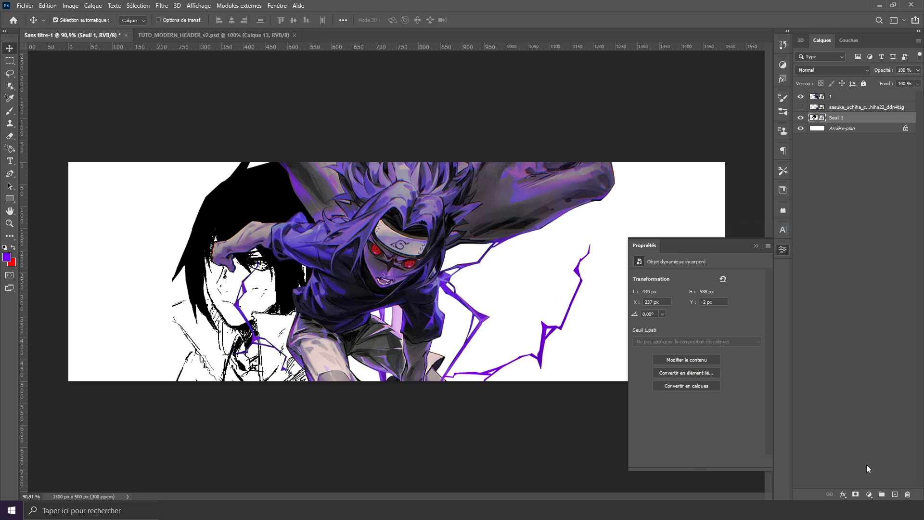
Step: Add a Gradient Map adjustment clipped to the Seuil 1 layer
left_click(870, 495)
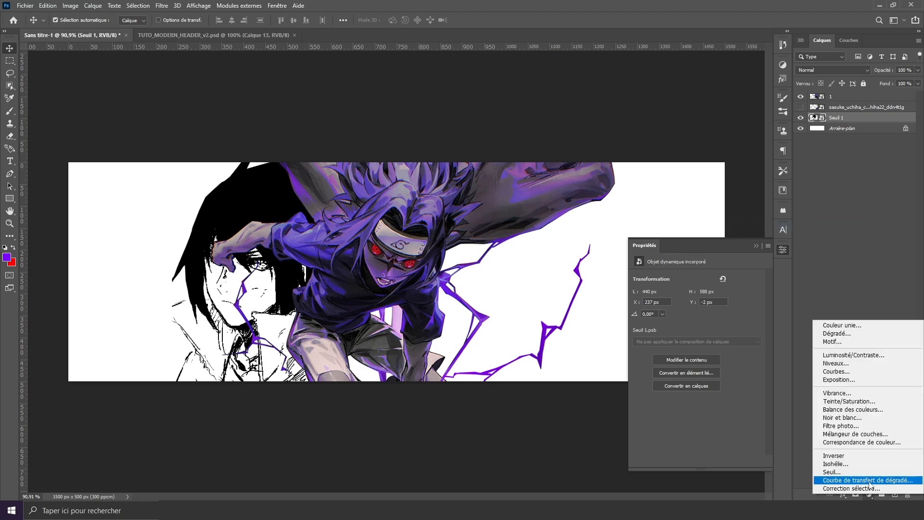
left_click(871, 480)
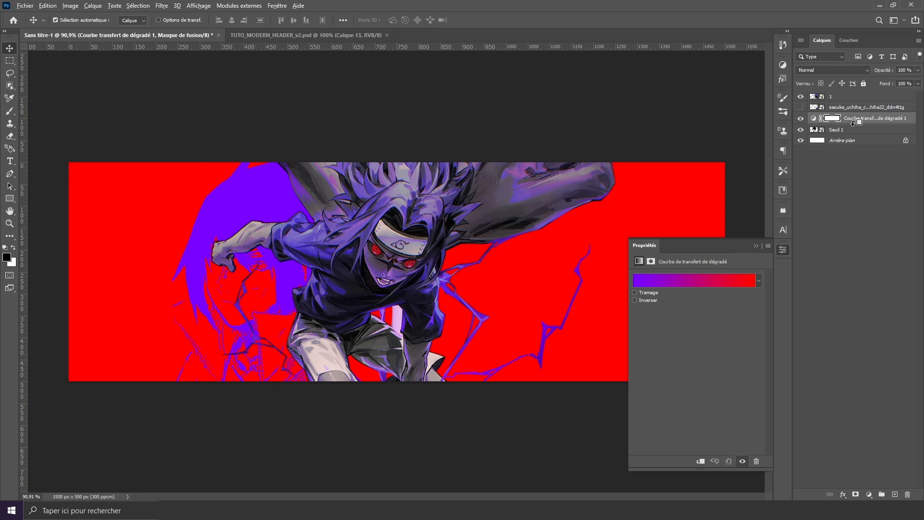
left_click(855, 123, "alt")
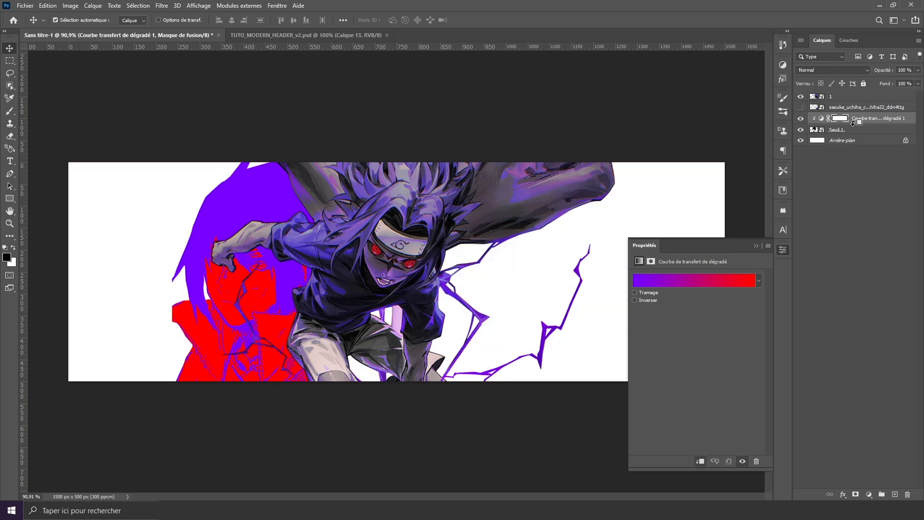
Step: Apply the Violet_16 preset to the gradient map on the Seuil 1 layer and invert its colours
left_click(687, 279)
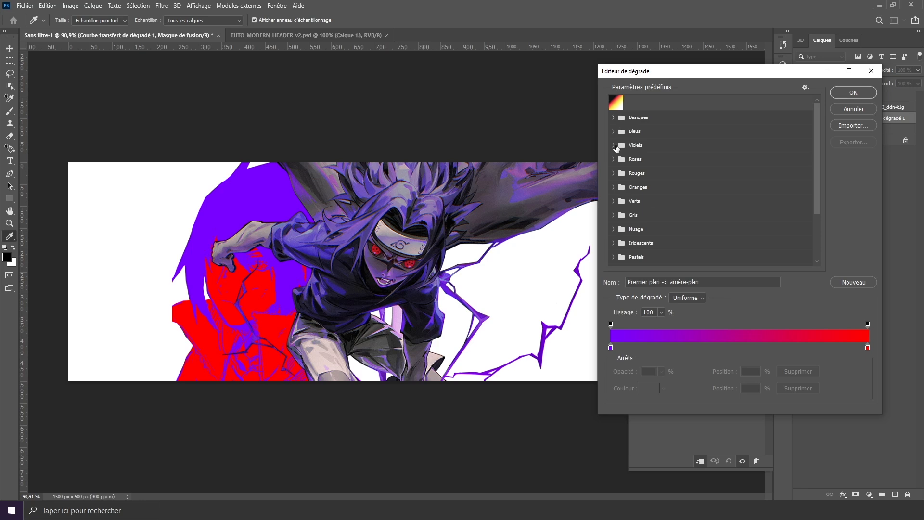
left_click(614, 145)
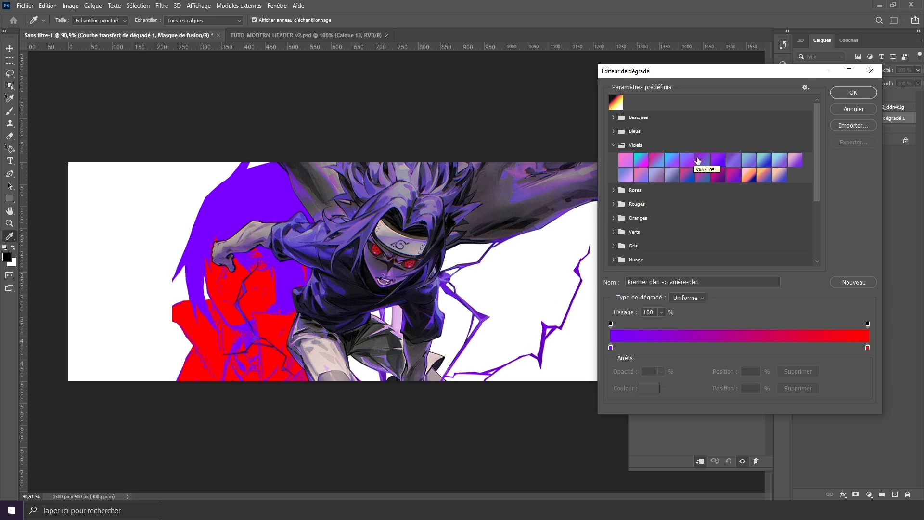
left_click(672, 176)
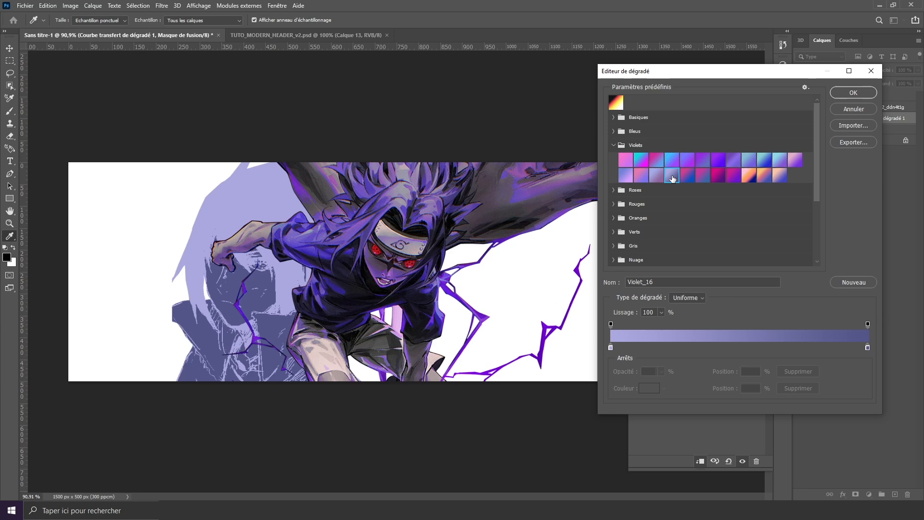
left_click(690, 178)
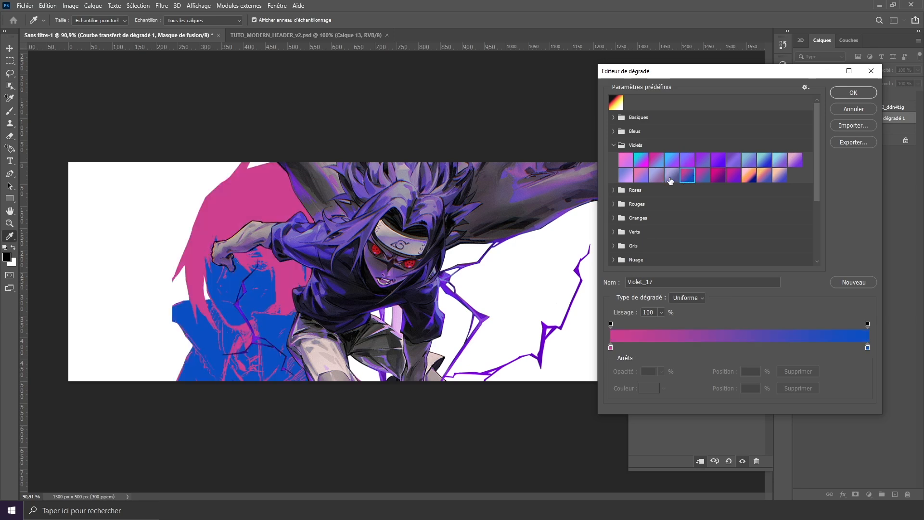
left_click(671, 178)
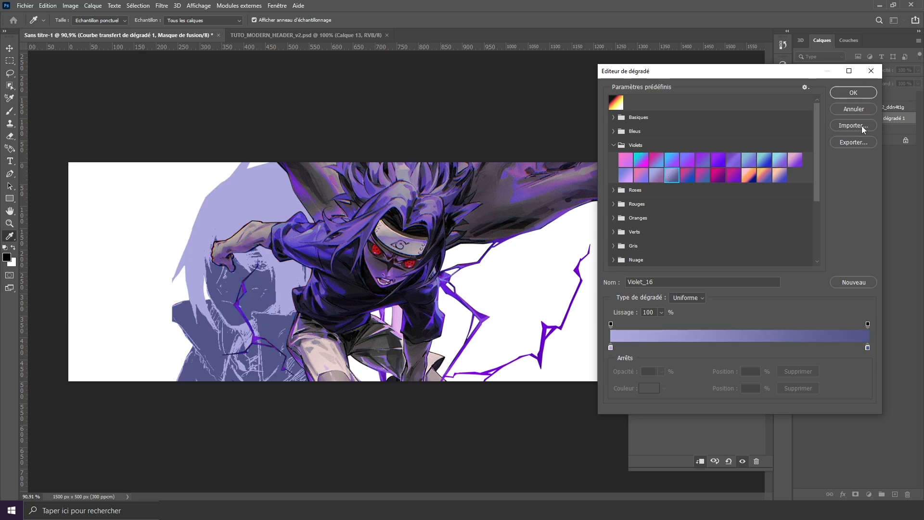
left_click(853, 92)
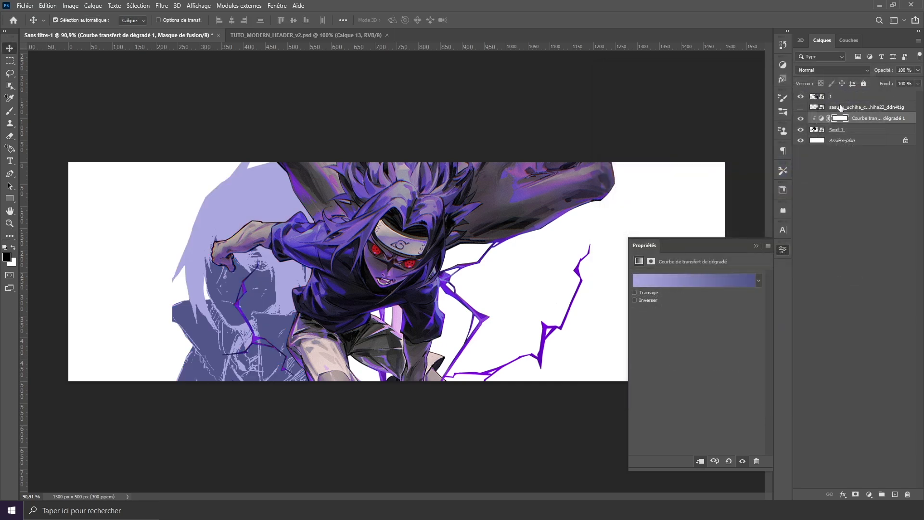
left_click(655, 300)
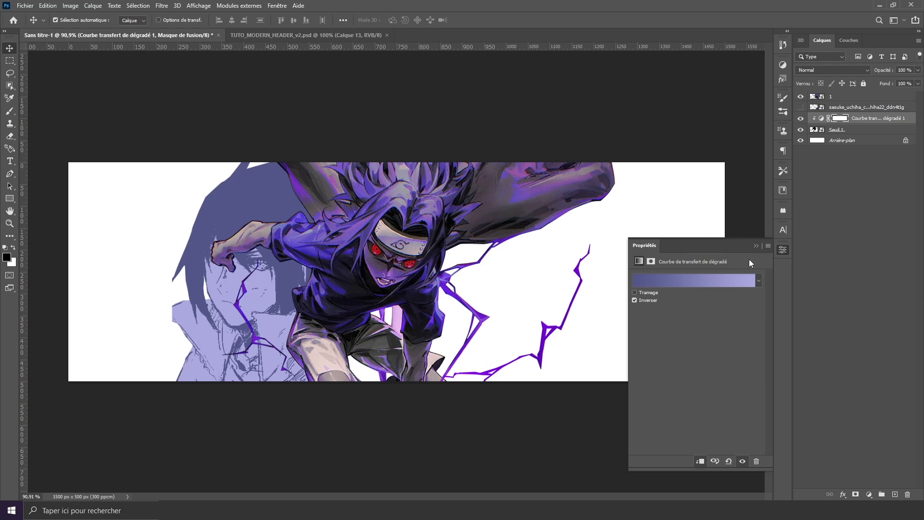
left_click(754, 247)
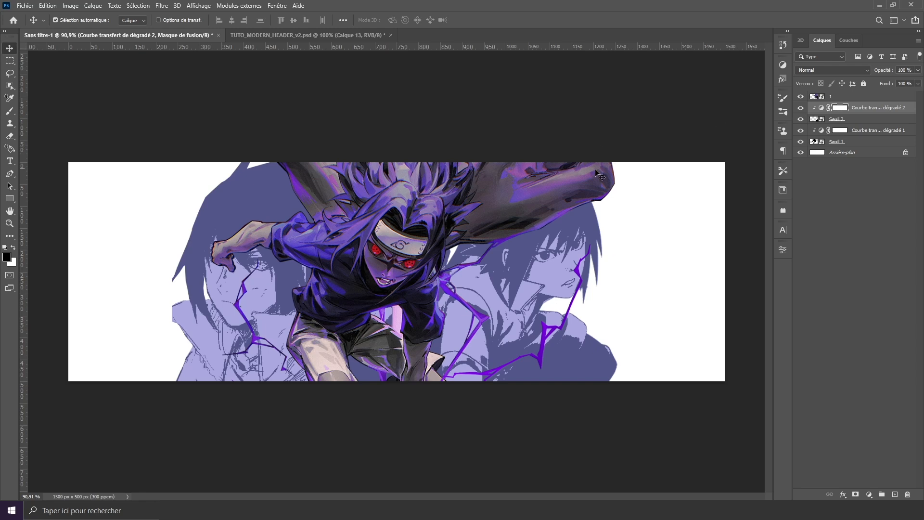
Step: Add a solid colour fill layer in light lavender #c5baff directly above the Arrière-plan layer
left_click(861, 153)
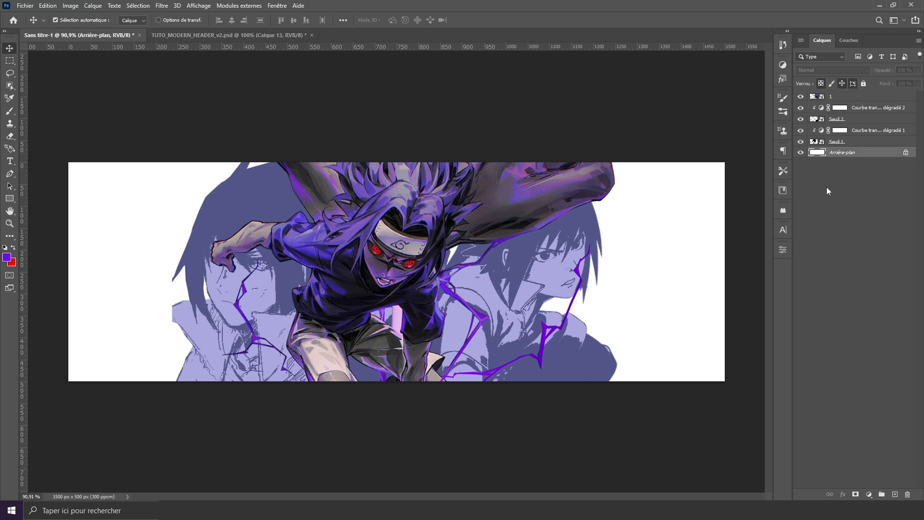
left_click(870, 495)
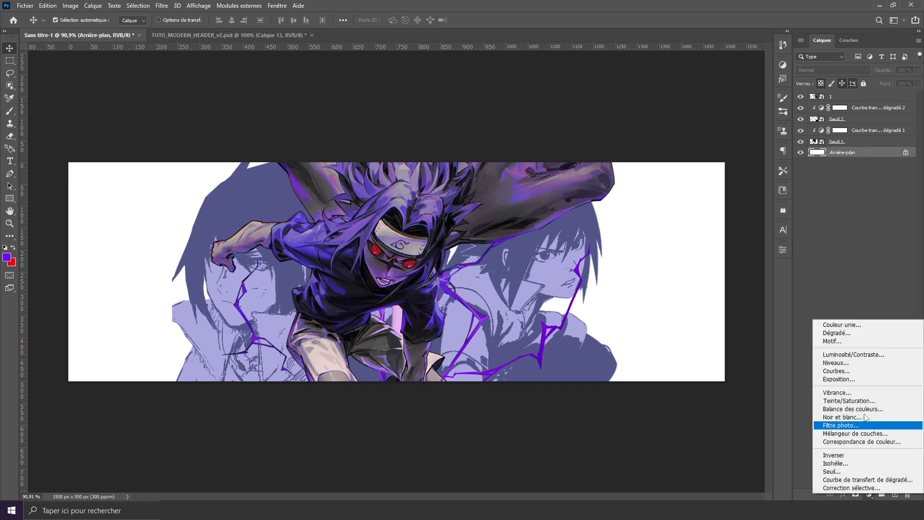
left_click(840, 323)
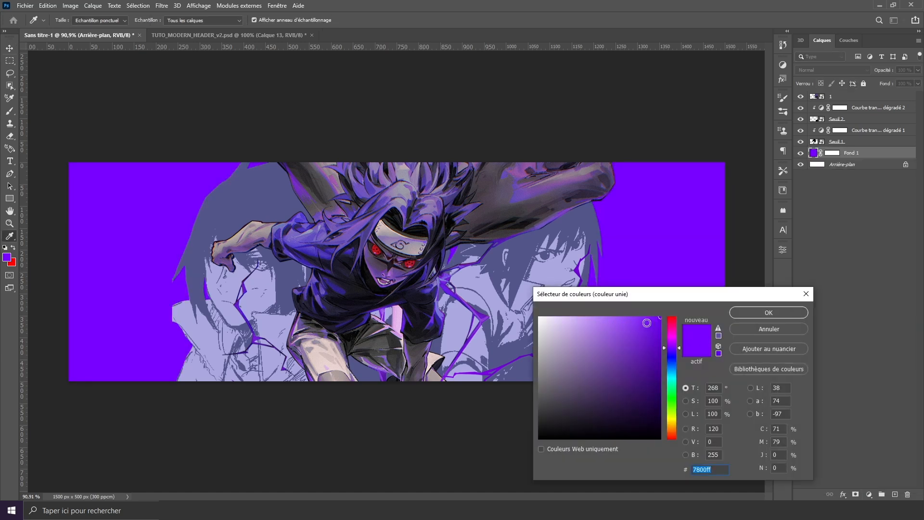
left_click_drag(634, 319, 498, 298)
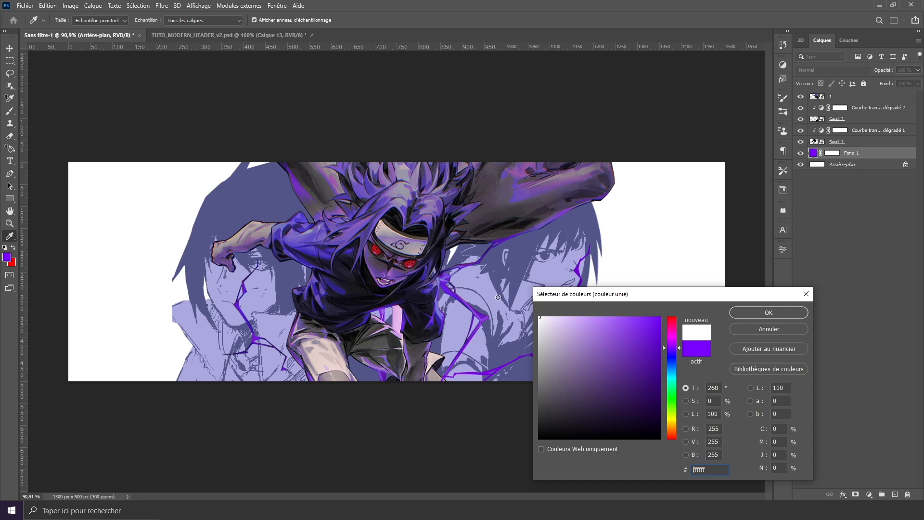
left_click_drag(499, 297, 538, 297)
left_click_drag(675, 352, 673, 353)
left_click_drag(549, 320, 578, 304)
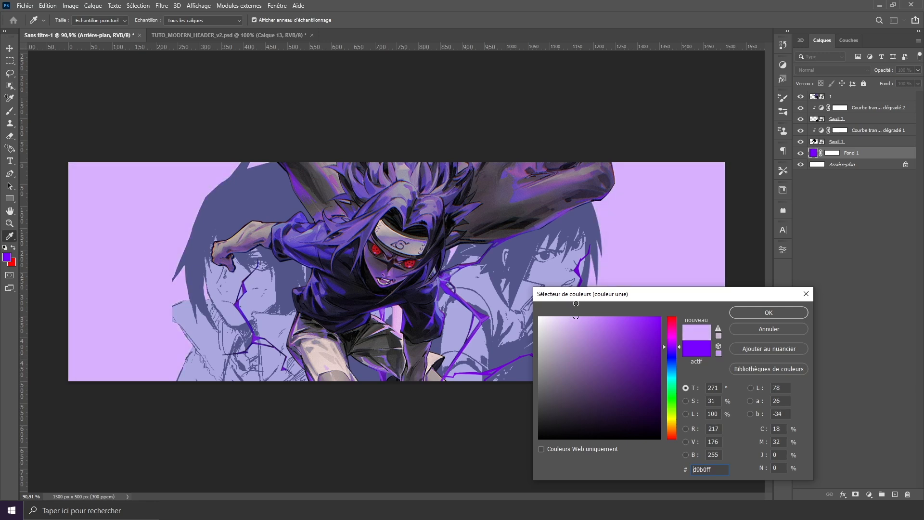
left_click_drag(576, 303, 572, 303)
left_click_drag(674, 346, 675, 360)
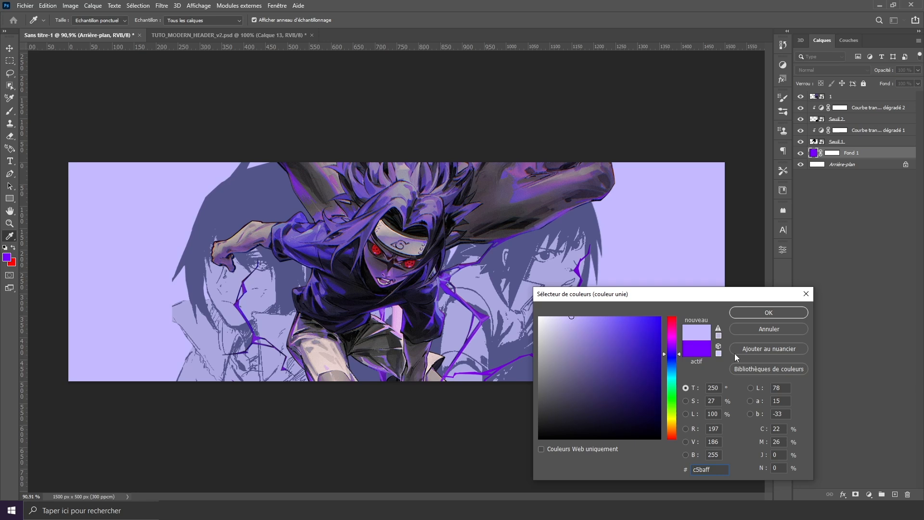
left_click(750, 313)
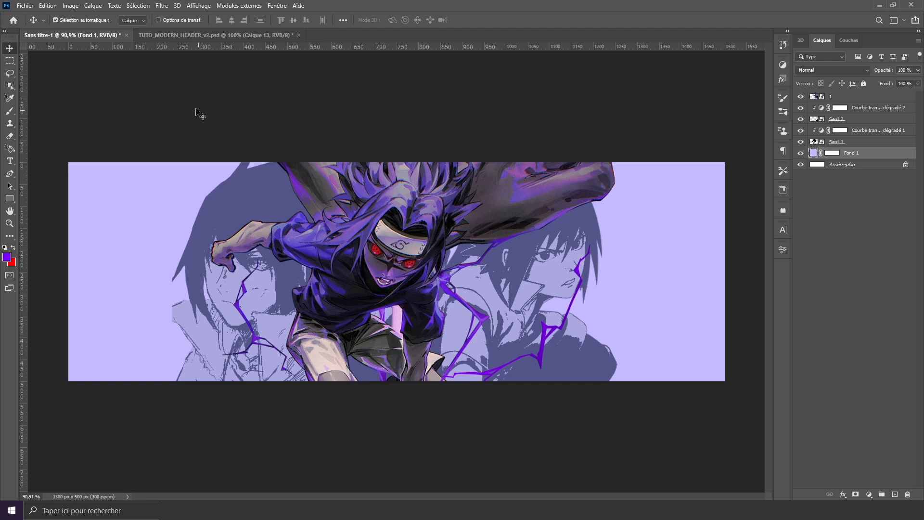
Step: Place the BRUSH_4, BRUSH_3 and BRUSH_6 shapes above the Fond 1 layer, arranged behind the characters along both sides of the banner
key("ctrl+v")
left_click_drag(449, 303, 132, 310)
mouse_move(189, 288)
left_mouse_down()
mouse_move(306, 288)
mouse_move(294, 288)
left_mouse_up()
mouse_move(264, 318)
left_mouse_down()
mouse_move(238, 287)
mouse_move(218, 289)
left_mouse_up()
key("Return")
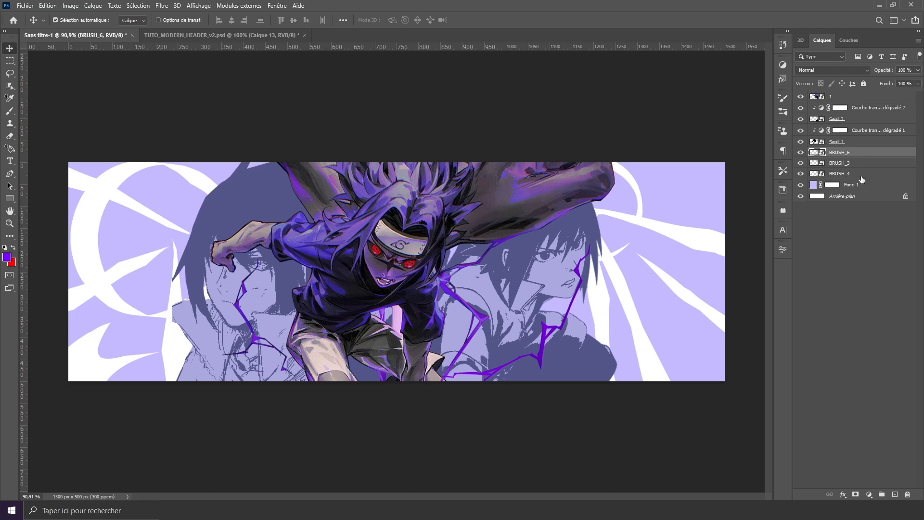
Step: Give the BRUSH_6 layer a vivid violet Color Overlay in Normal mode at 100% opacity
double_click(886, 157)
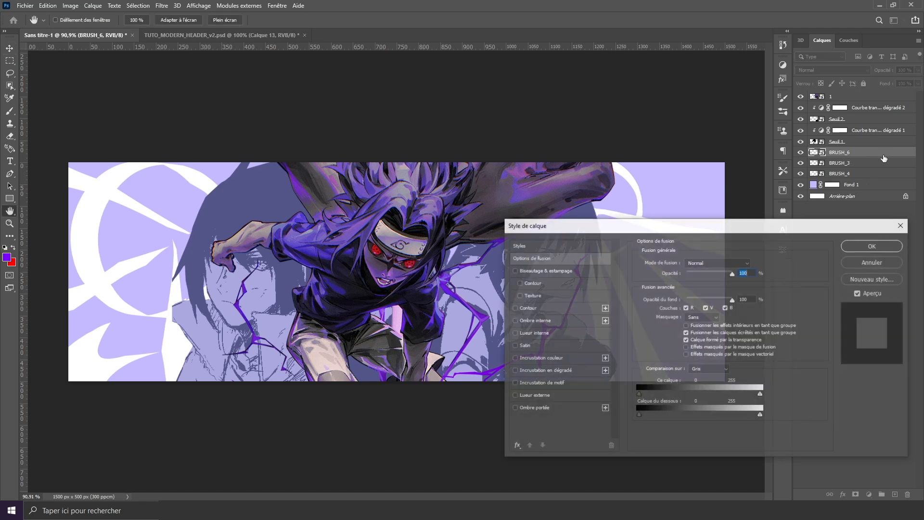
left_click(557, 359)
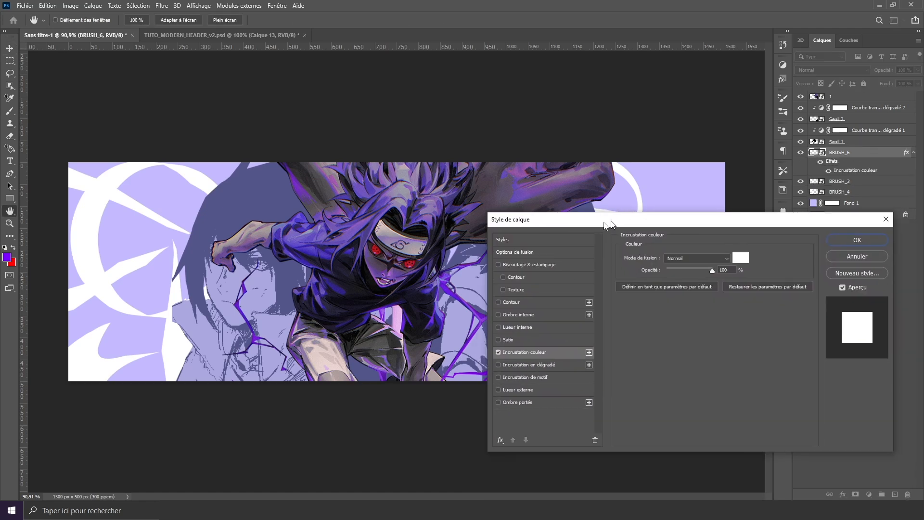
left_click_drag(628, 234, 341, 255)
left_click(469, 288)
left_click_drag(673, 353, 675, 355)
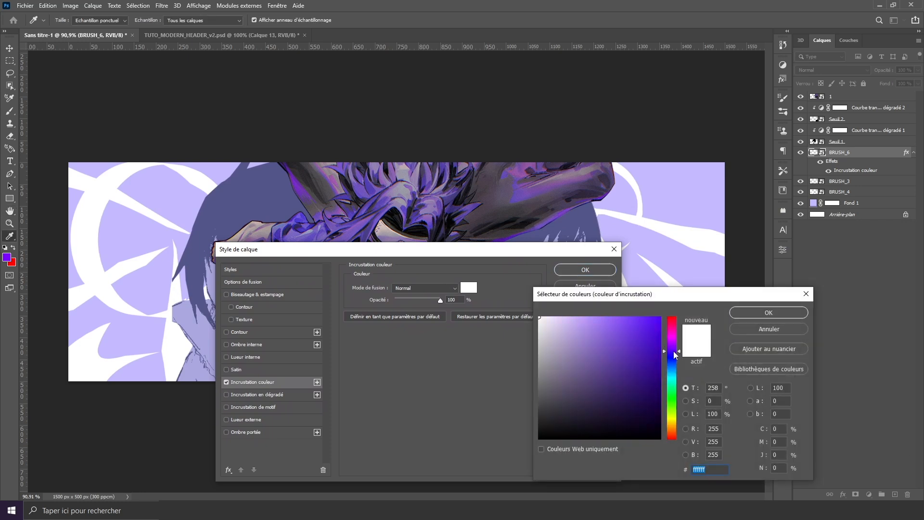
left_click(660, 318)
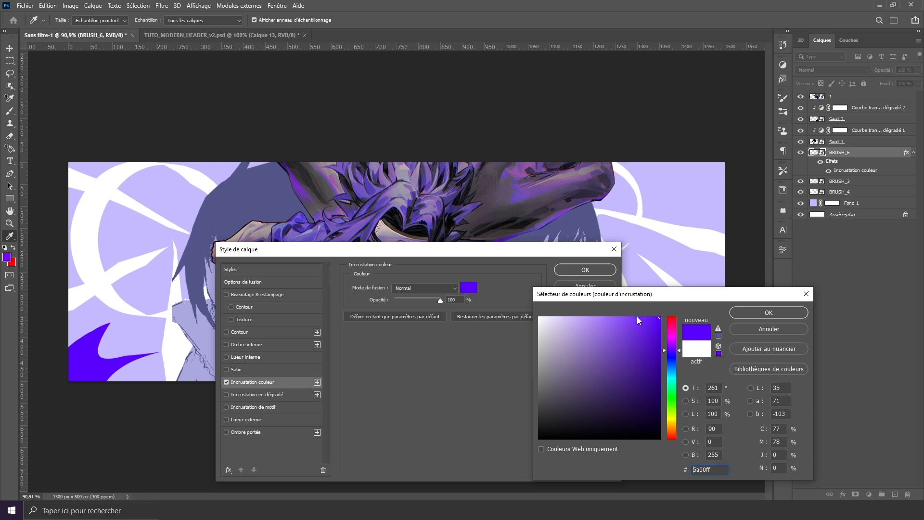
left_click(604, 323)
mouse_move(604, 323)
left_mouse_down()
mouse_move(619, 332)
mouse_move(630, 317)
left_mouse_up()
left_click_drag(674, 355, 676, 352)
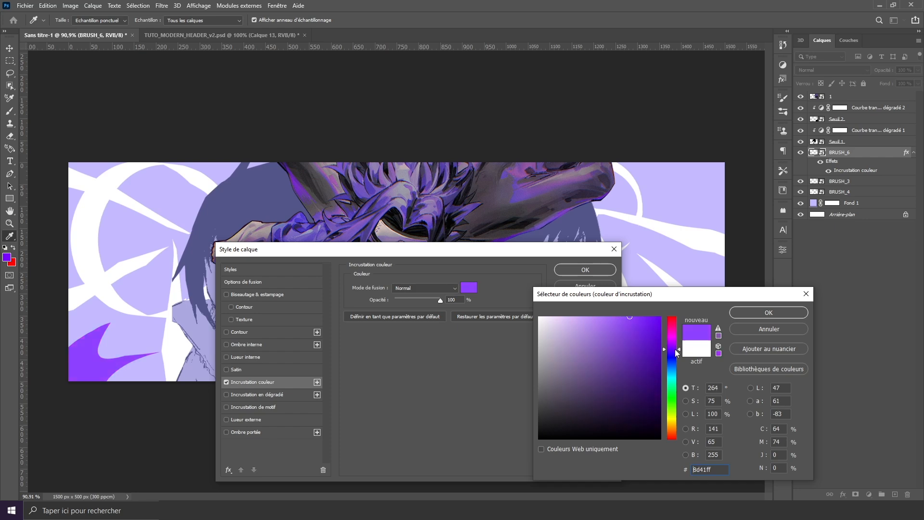
left_click(749, 312)
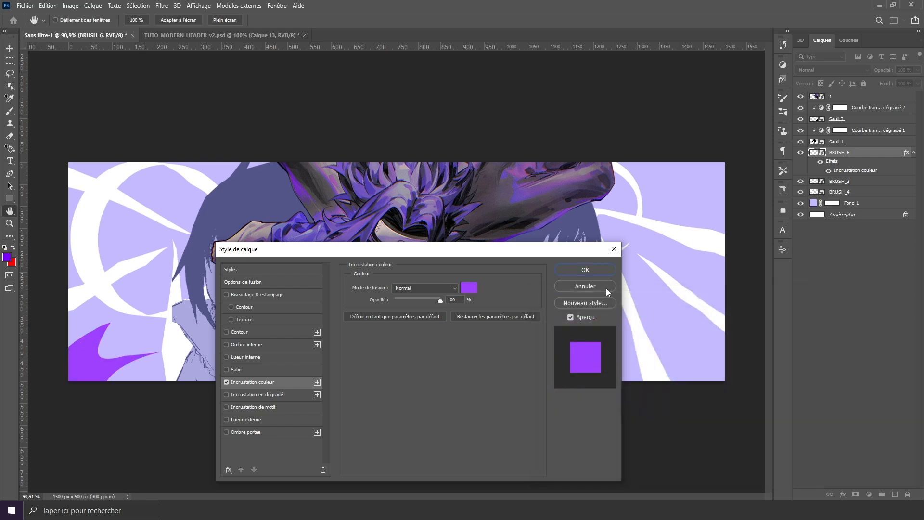
left_click(593, 271)
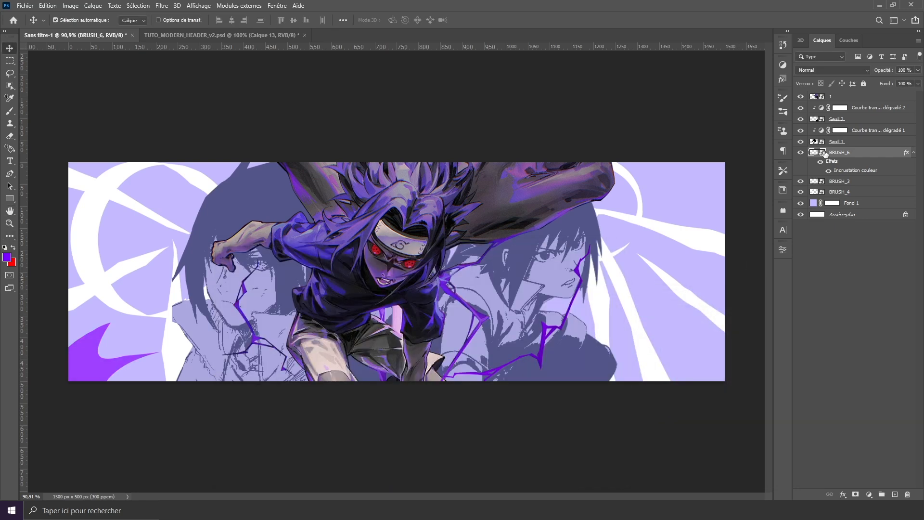
Step: Copy the layer style of BRUSH_6 onto the BRUSH_3 and BRUSH_4 layers
right_click(871, 155)
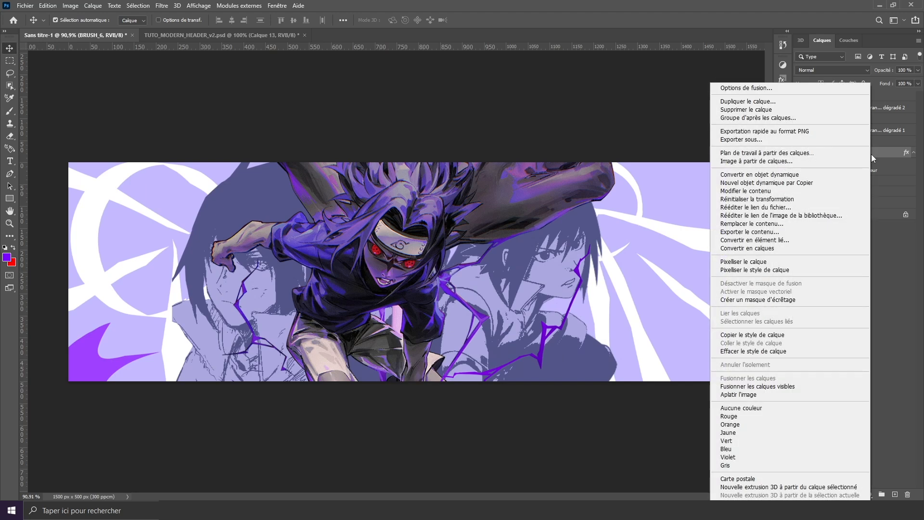
left_click(788, 337)
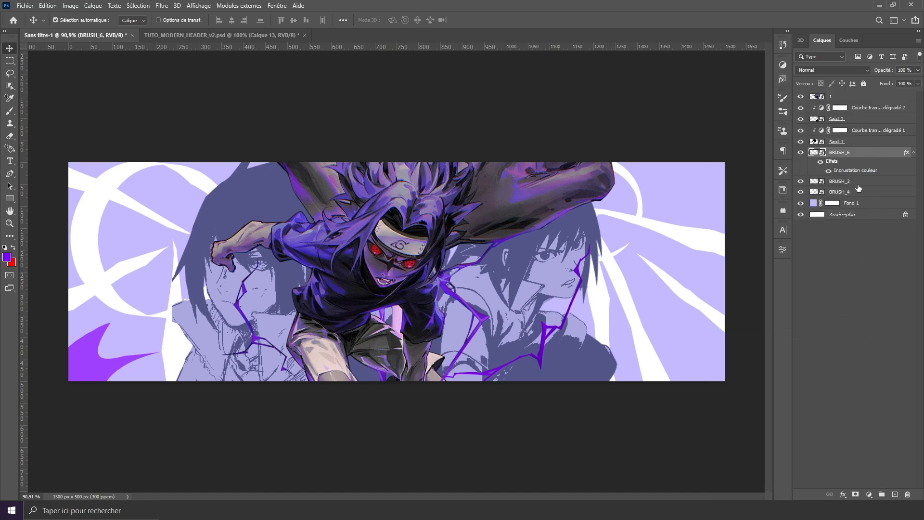
left_click(864, 182)
right_click(864, 182)
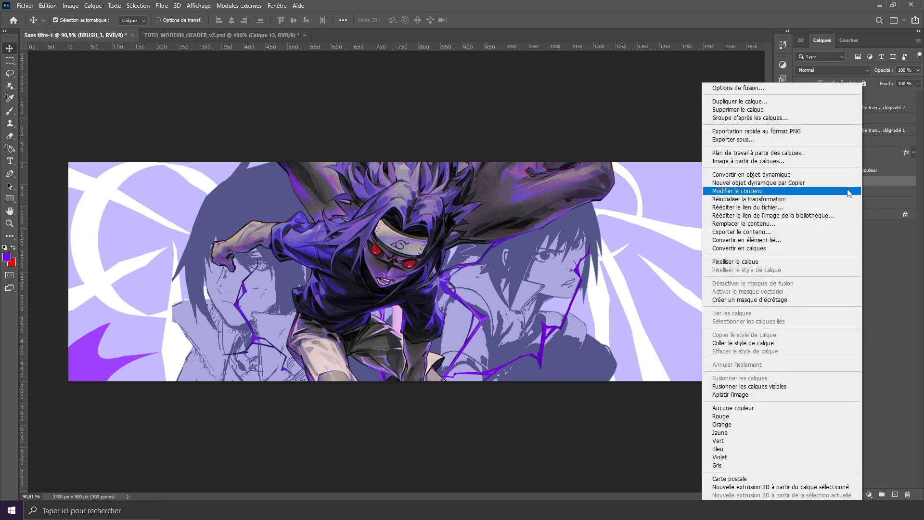
left_click(758, 345)
left_click(865, 211)
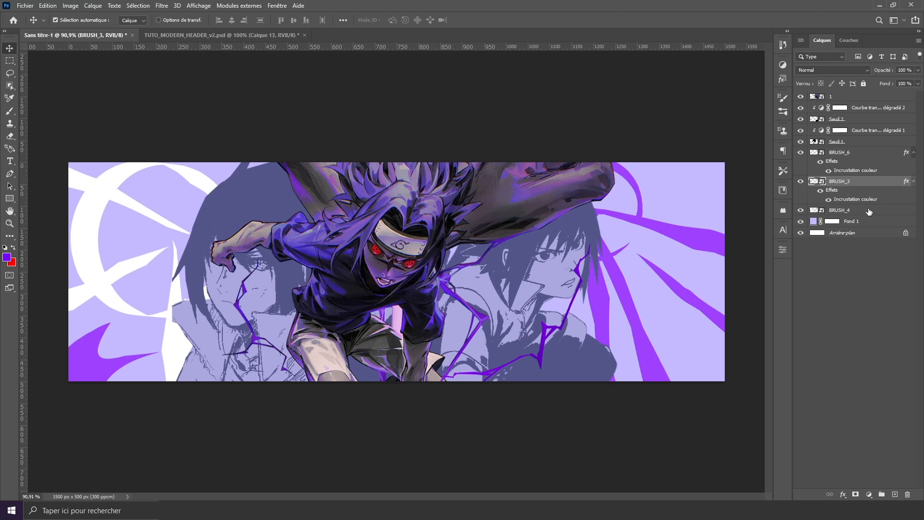
right_click(865, 211)
left_click(785, 344)
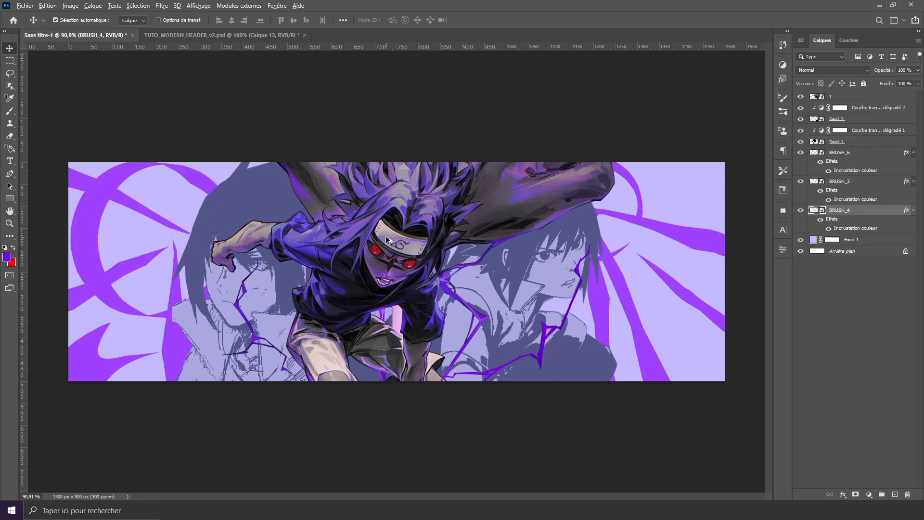
Step: Group the three BRUSH layers with the Fond 1 fill layer and convert the group into a smart object
scroll(565, 314, "down", 1)
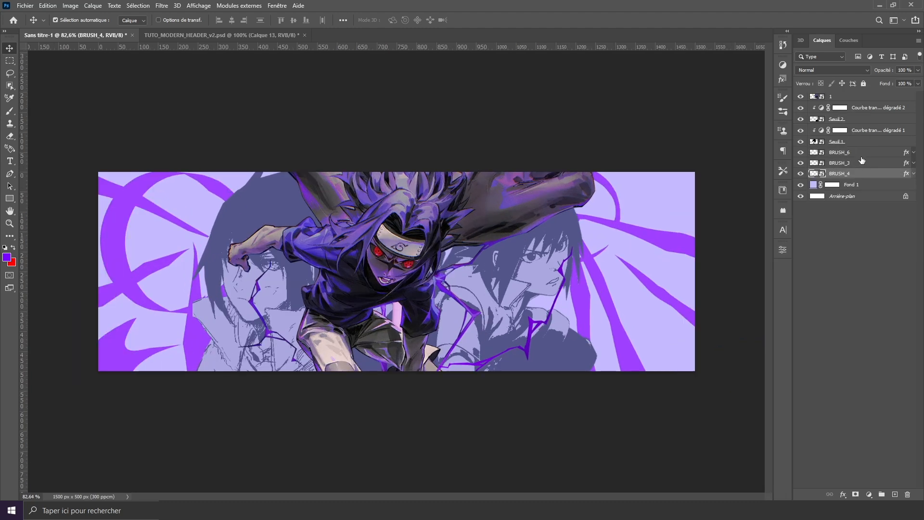
left_click(874, 188)
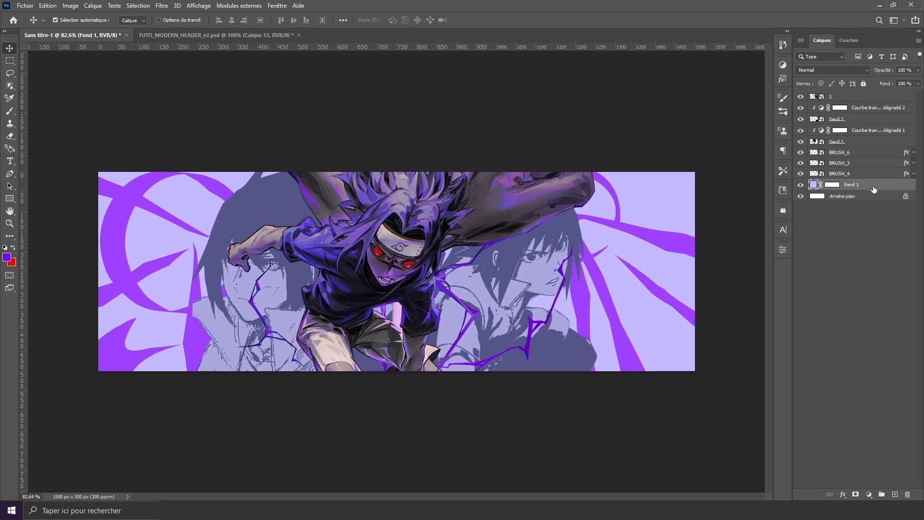
scroll(554, 279, "up", 1)
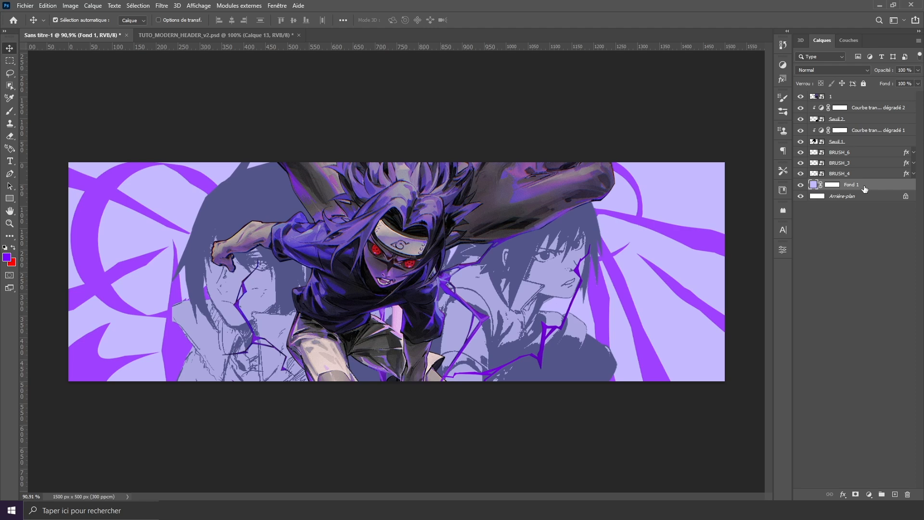
left_click(855, 155, "shift")
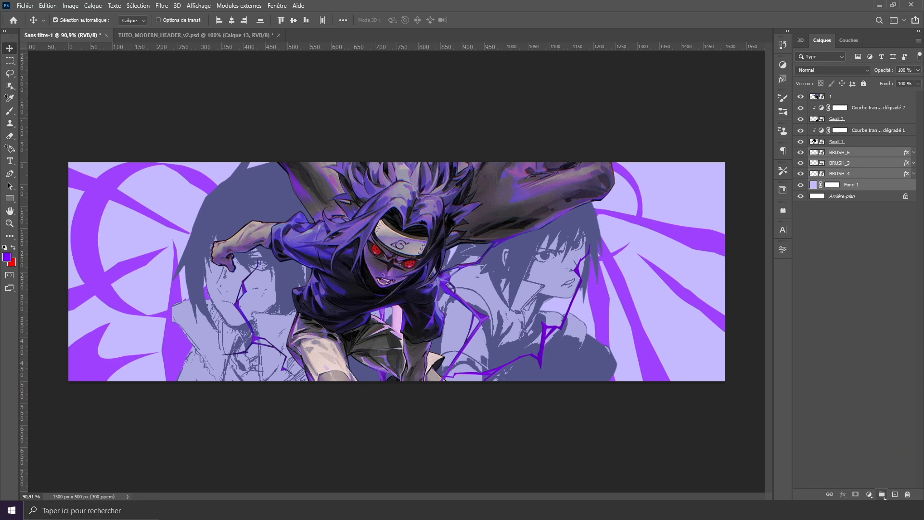
left_click(883, 495)
right_click(859, 155)
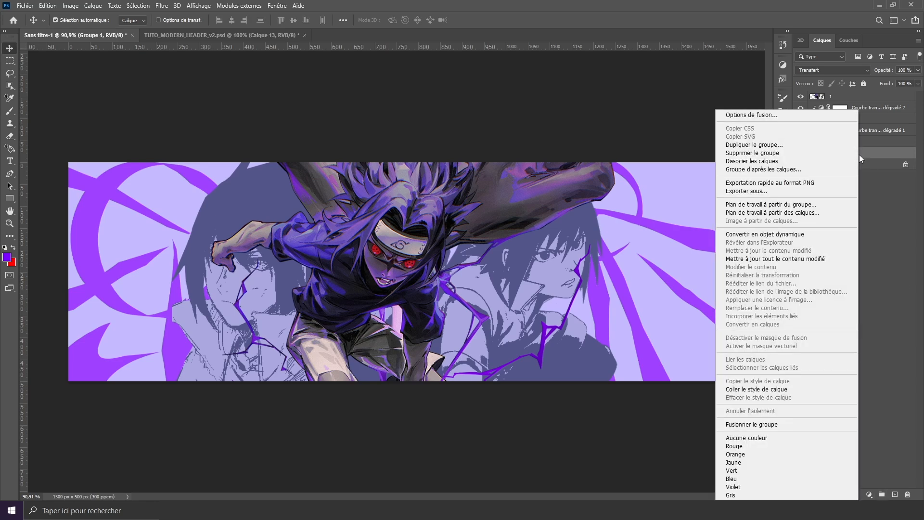
left_click(819, 234)
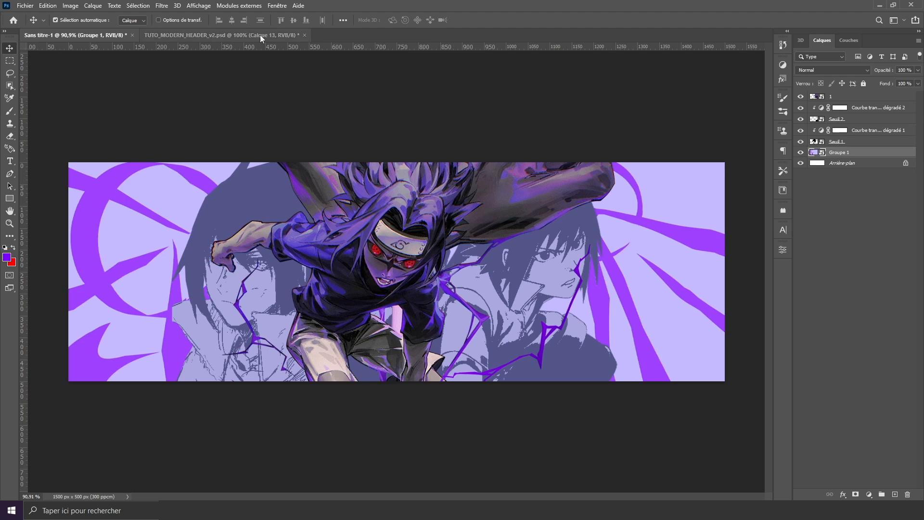
Step: Apply a Gaussian Blur (Flou gaussien) with a radius of a few pixels to the Groupe 1 smart object
left_click(162, 5)
mouse_move(258, 157)
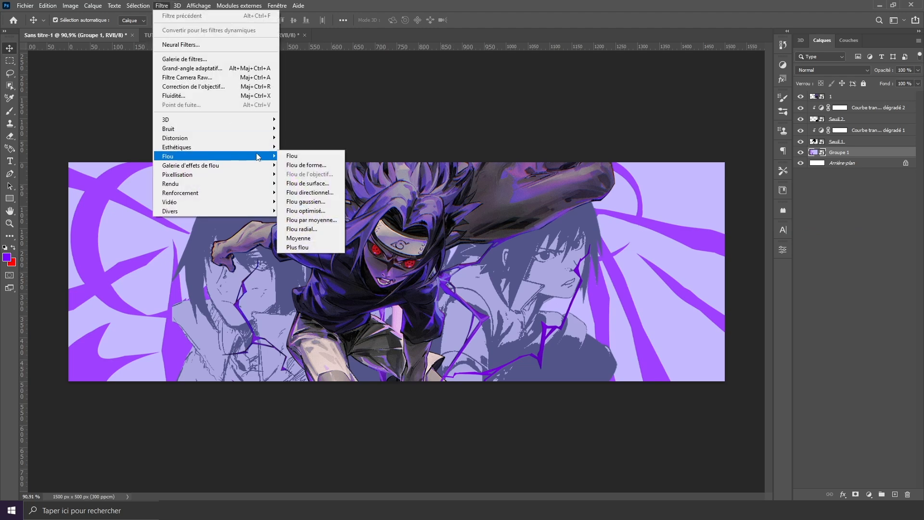
left_click(306, 201)
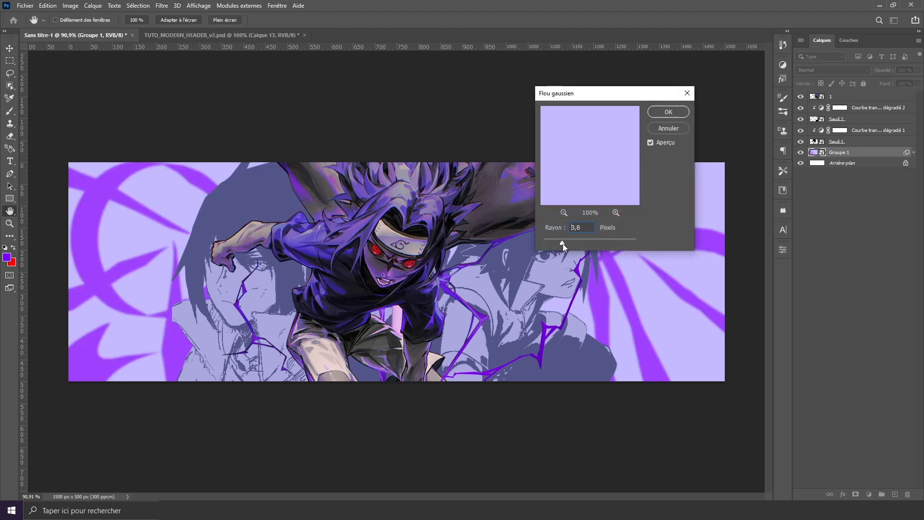
left_click_drag(562, 244, 563, 244)
left_click(669, 113)
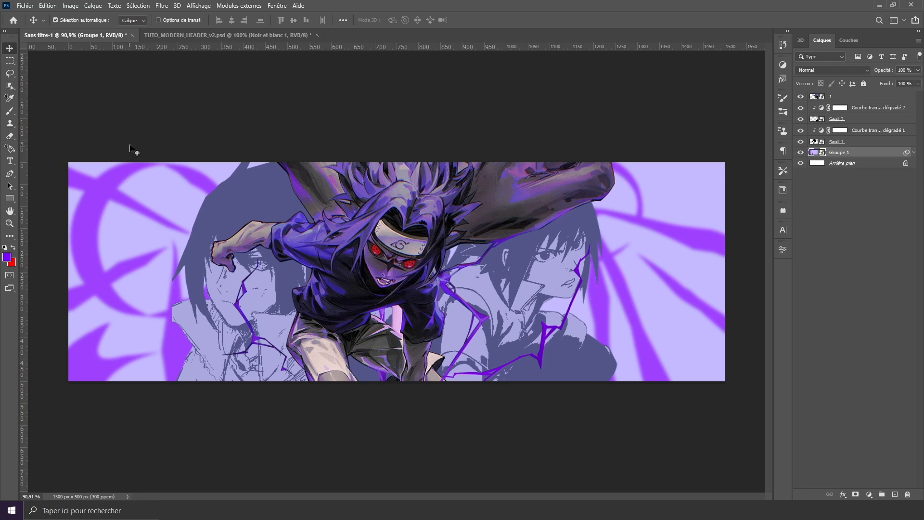
Step: Embed the EFFECT_4 glass shards above Groupe 1, enlarged over the left side of the banner
left_click(25, 5)
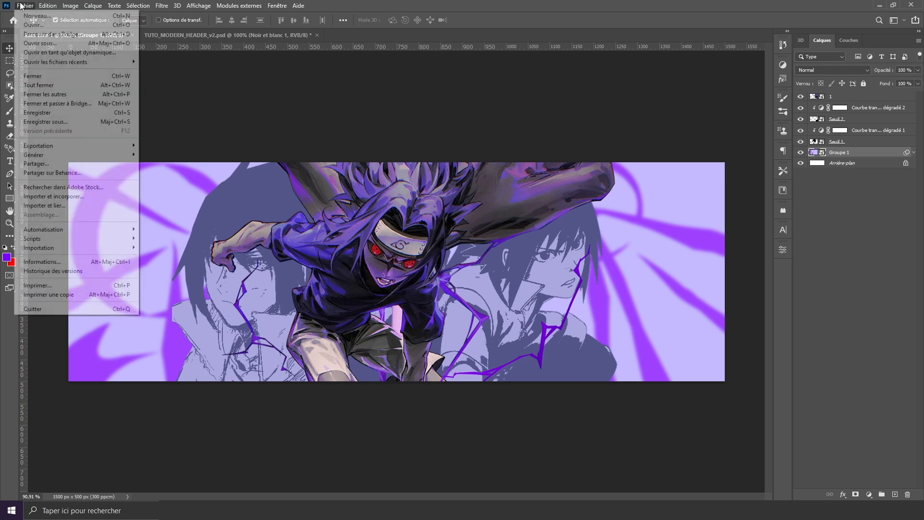
left_click(85, 203)
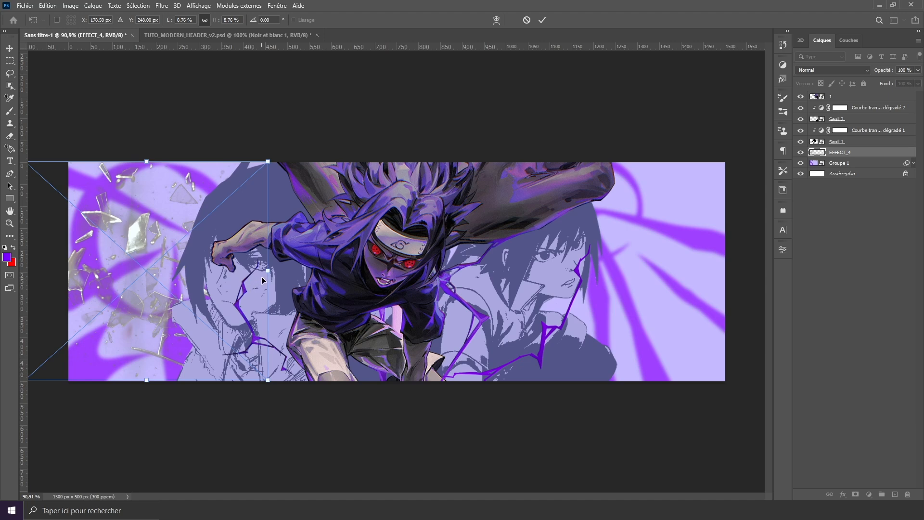
left_click_drag(270, 273, 358, 274)
left_click_drag(313, 295, 317, 303)
key("Return")
Step: Embed the EFFECT_2 shards above EFFECT_4, scaled to about 45% and positioned over the right side of the banner
left_click(25, 5)
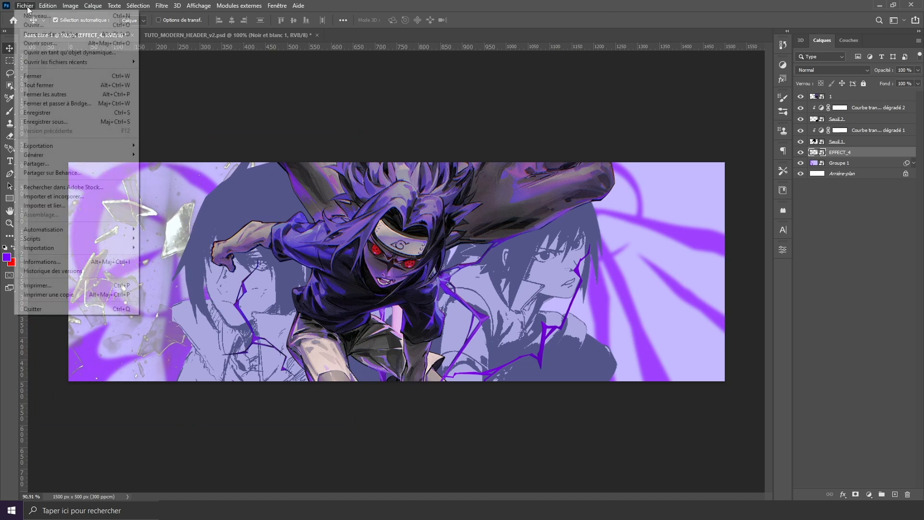
left_click(73, 201)
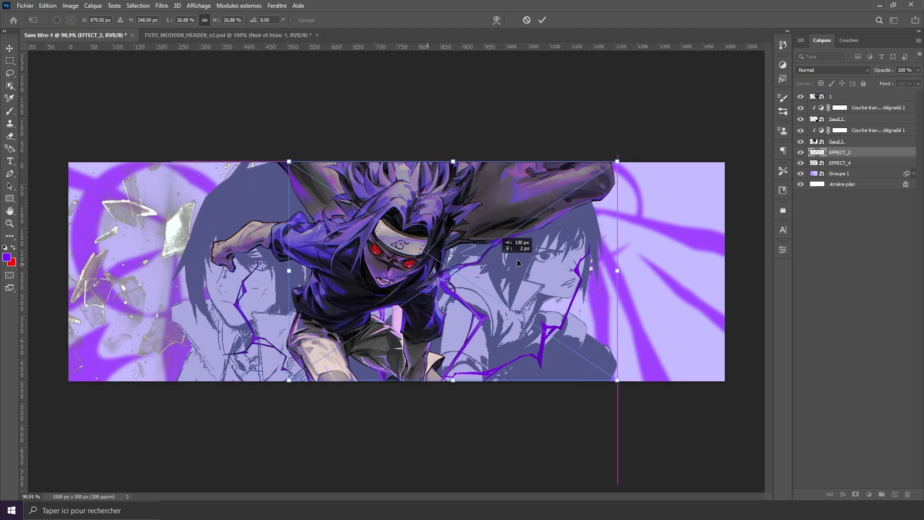
left_click_drag(518, 259, 253, 275)
left_click_drag(479, 297, 573, 315)
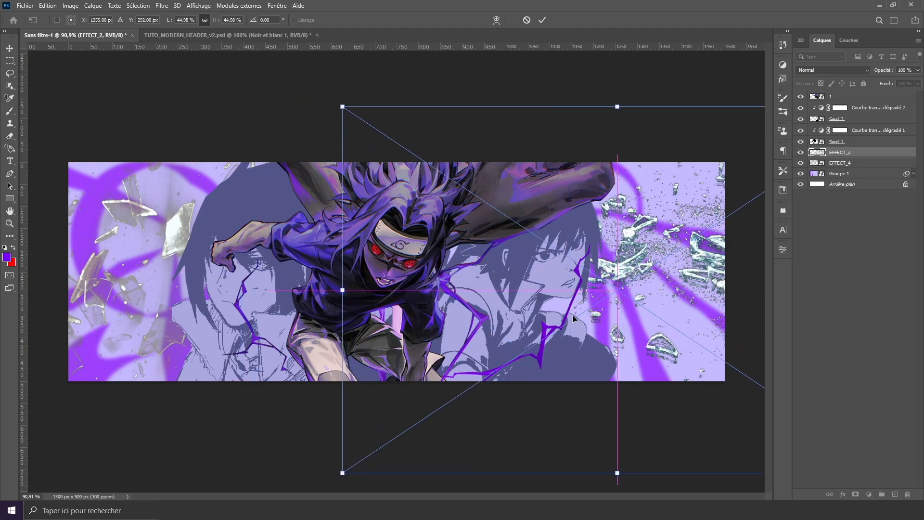
key("Return")
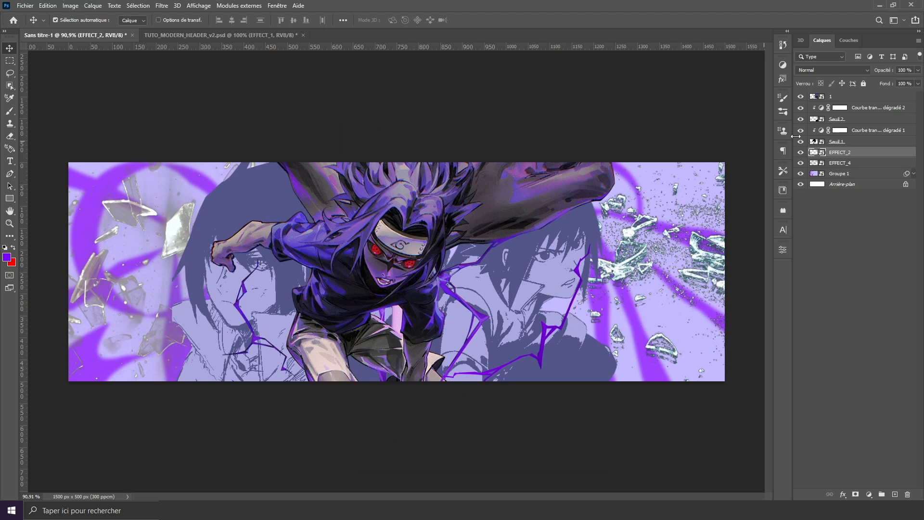
Step: Move the central character on layer 1 up so more of the legs shows inside the banner
left_click(860, 99)
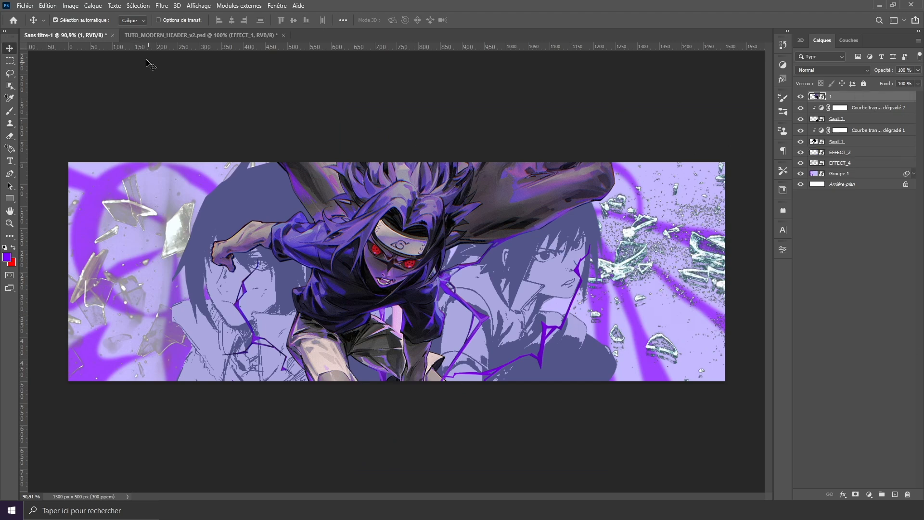
mouse_move(425, 271)
left_mouse_down()
mouse_move(409, 251)
mouse_move(426, 262)
left_mouse_up()
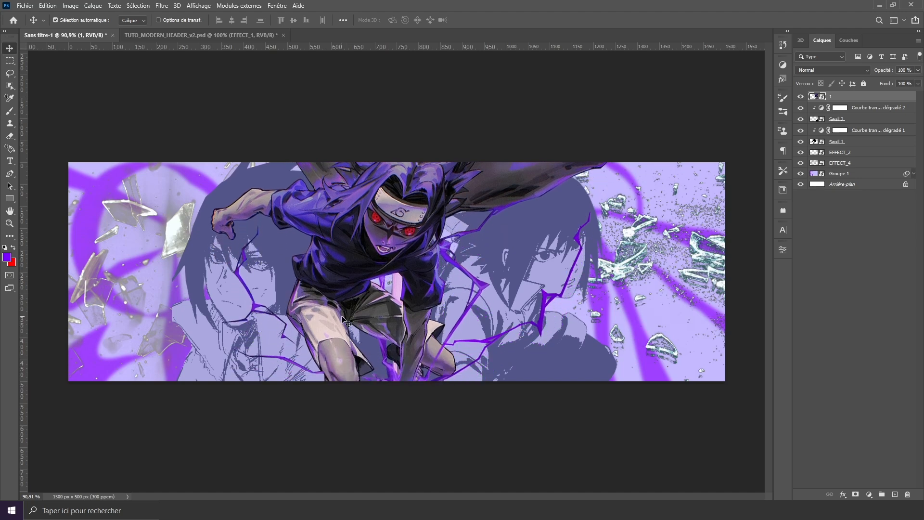
left_click_drag(351, 322, 392, 336)
key("ctrl+z")
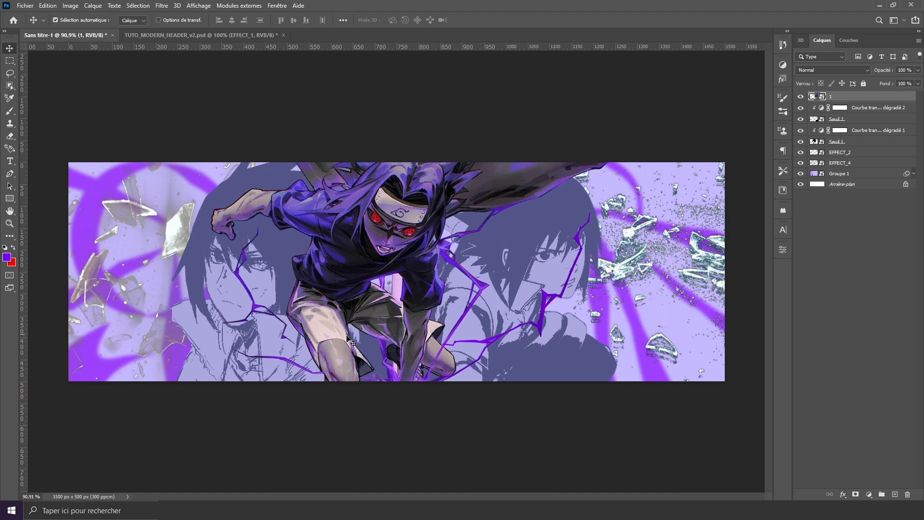
Step: Fine-tune the vertical position of the central character on layer 1 in small nudges
key("Down")
key("Down")
key("Down")
key("Down")
key("Down")
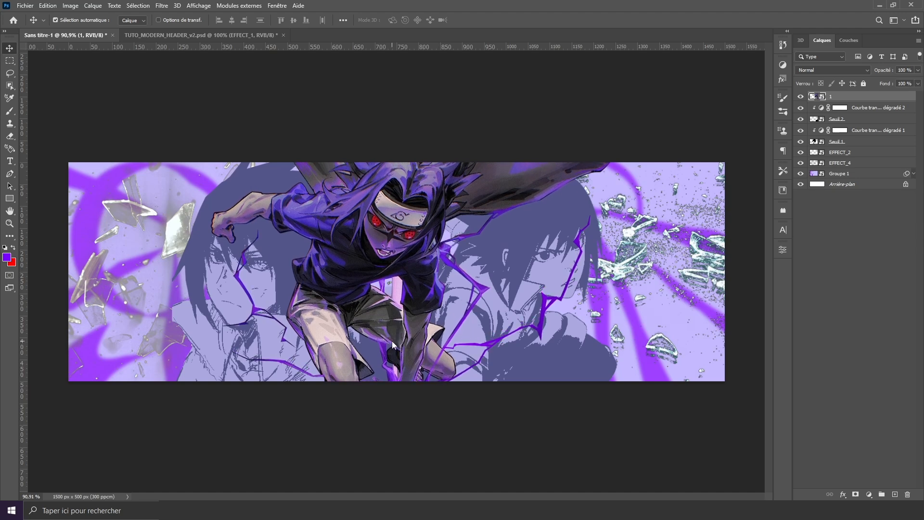
key("shift+Up")
key("Up")
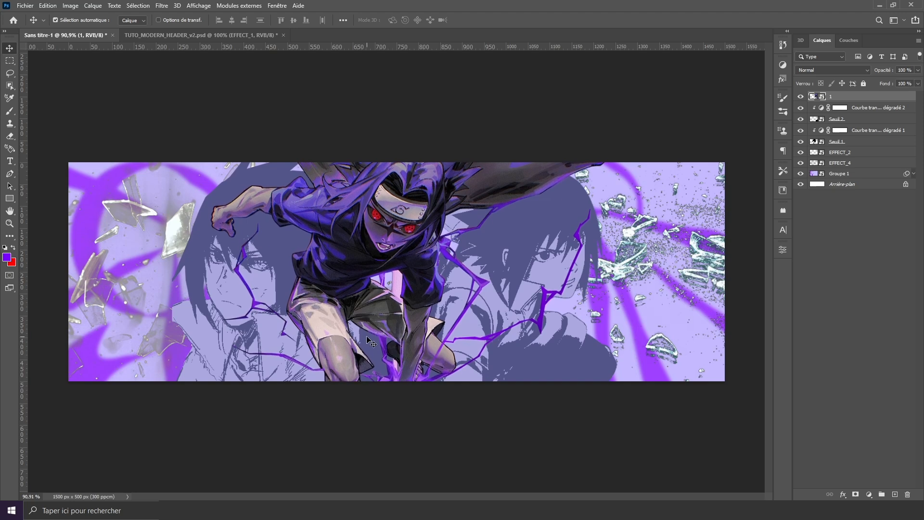
key("Down")
key("Down")
key("Down")
key("Up")
key("Up")
key("Up")
key("Up")
key("Up")
key("Up")
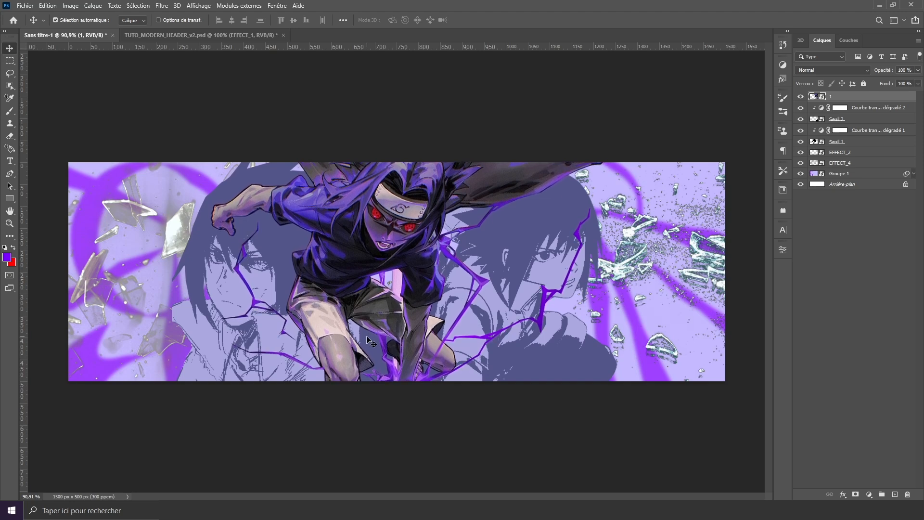
key("Down")
key("Down")
key("Down")
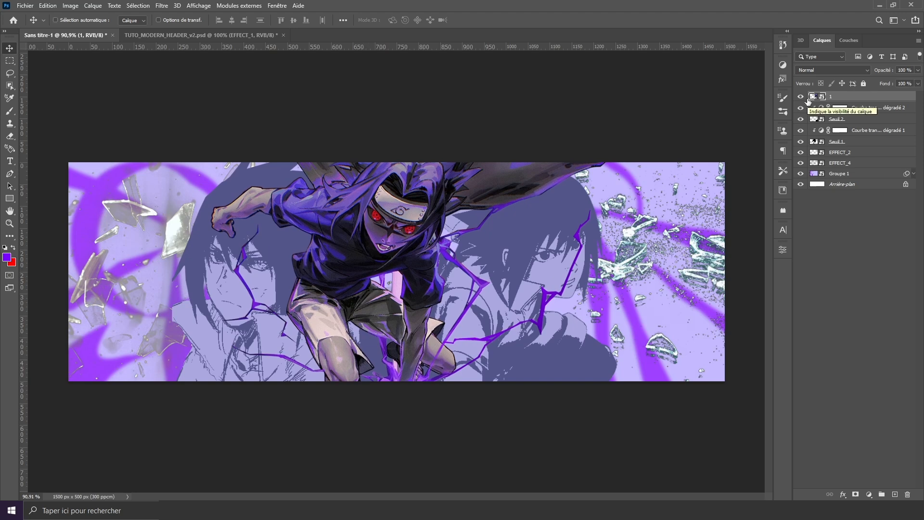
Step: Build a black-and-white smart object from a duplicate of layer 1 combined with a Noir et blanc adjustment layer
key("ctrl+j")
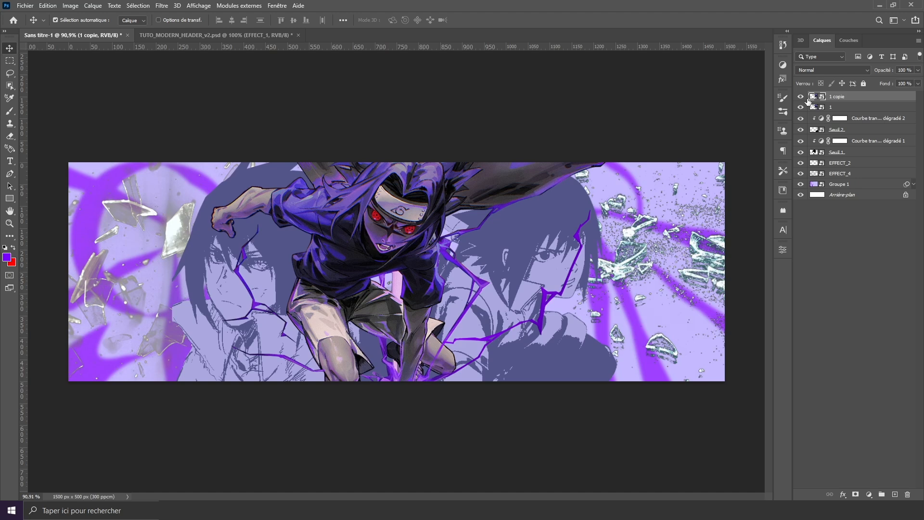
left_click(869, 494)
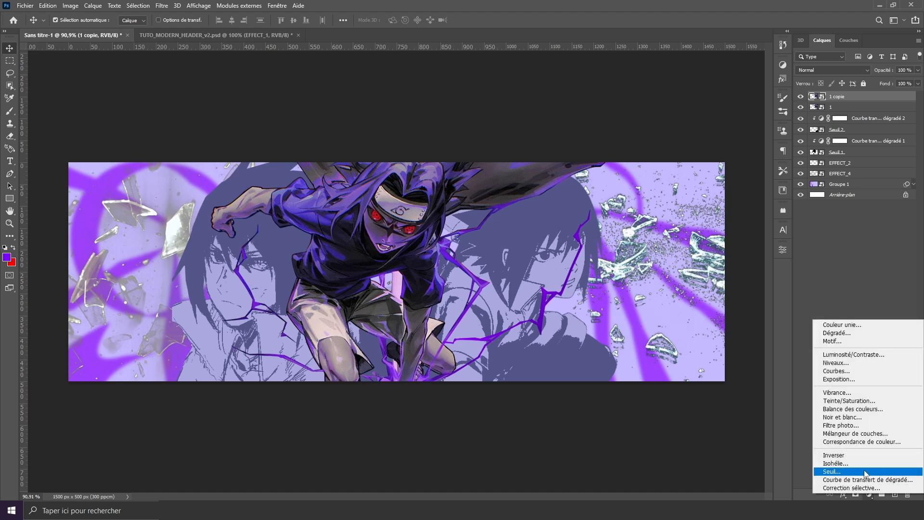
left_click(860, 422)
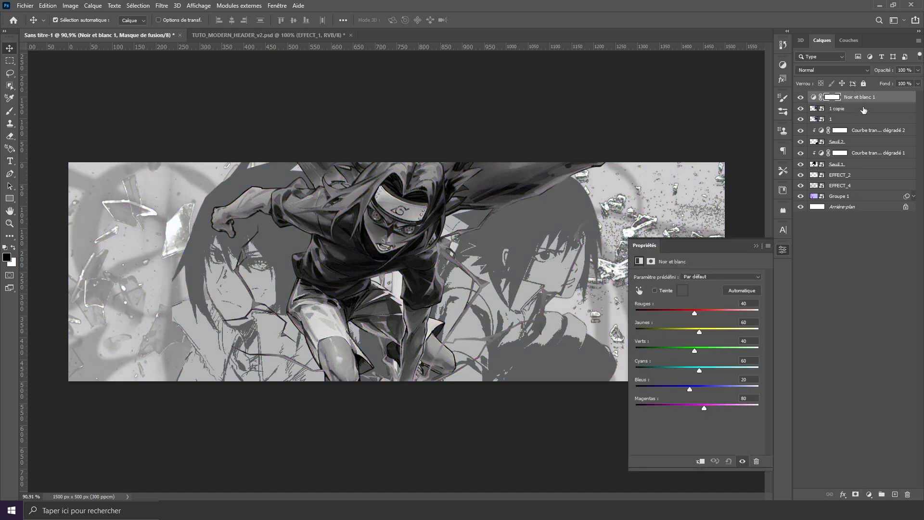
left_click(865, 110, "shift")
right_click(868, 111)
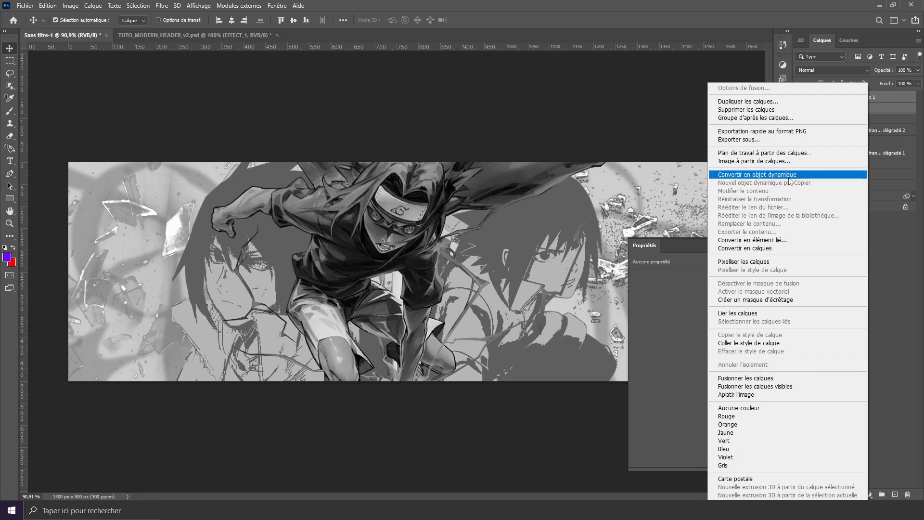
left_click(791, 174)
Step: Set the Noir et blanc 1 smart object to Soustraction blending and enlarge it to about 130% over the banner's right side
left_click(823, 71)
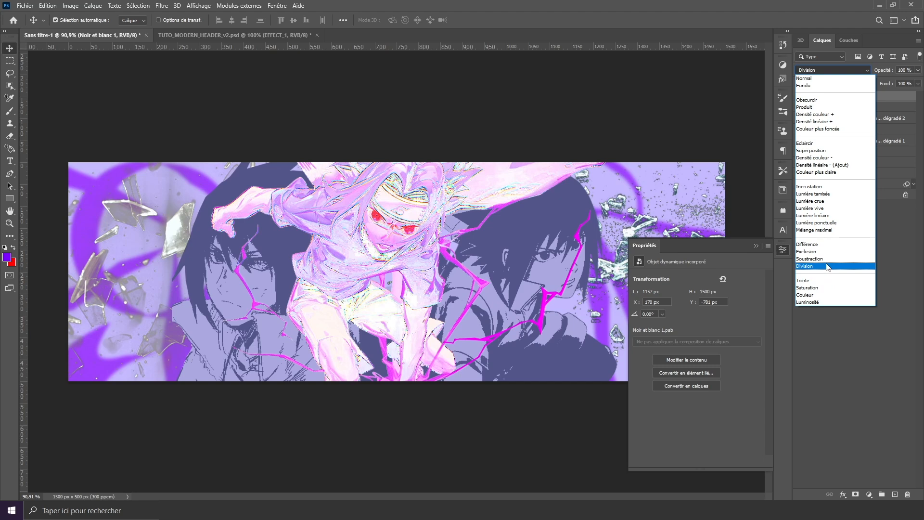
left_click(826, 258)
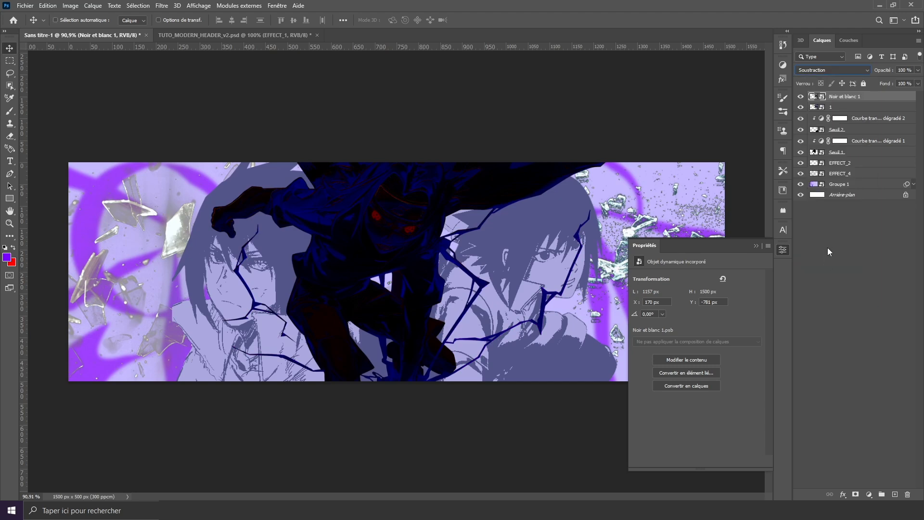
key("ctrl+t")
key("ctrl+minus")
left_click_drag(346, 258, 563, 326)
left_click_drag(423, 248, 305, 250)
left_click_drag(461, 350, 495, 308)
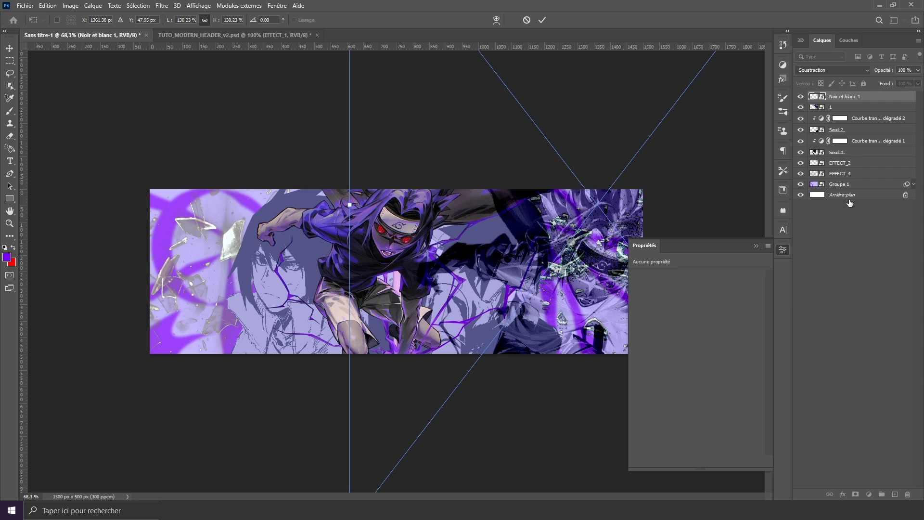
Step: Reorder the Noir et blanc 1 smart object to sit between EFFECT_4 and Groupe 1
left_click(835, 98)
left_click_drag(838, 98, 838, 179)
left_click(757, 247)
scroll(395, 270, "up", 5)
scroll(395, 269, "down", 2)
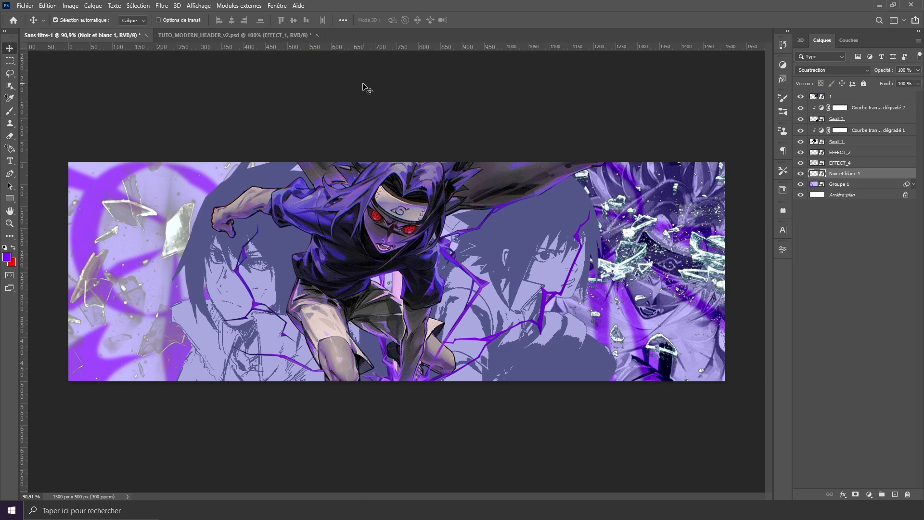
Step: Embed EFFECT_1 above the second gradient map layer, place it over the banner's left half and set its blend mode to Soustraction
key("ctrl+1")
left_click(871, 109)
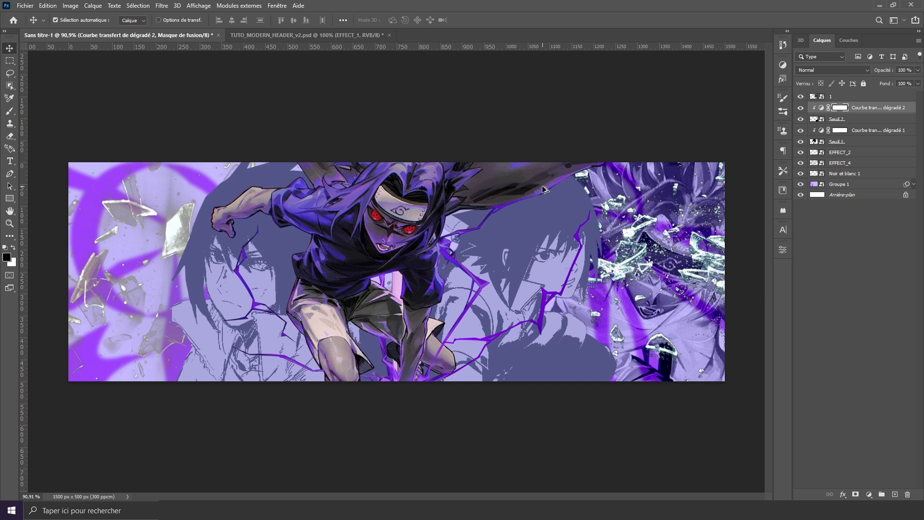
key("ctrl+0")
left_click(22, 5)
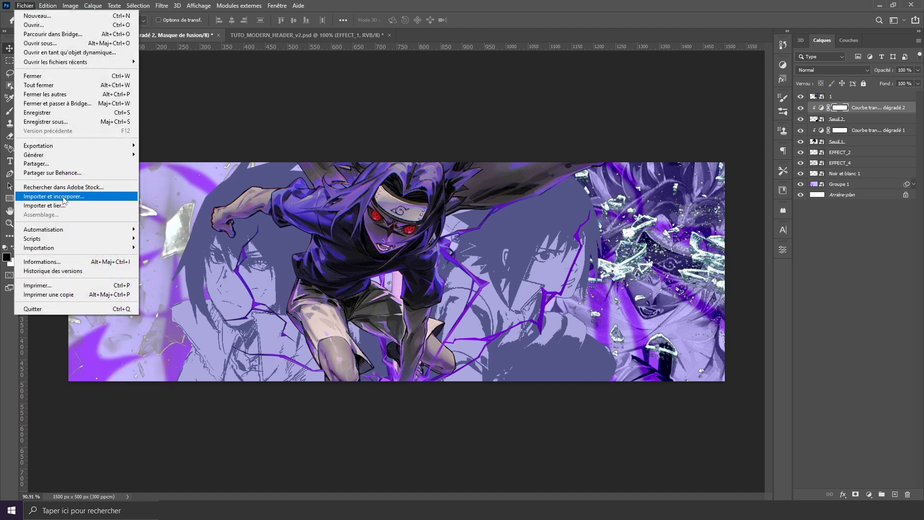
left_click(64, 198)
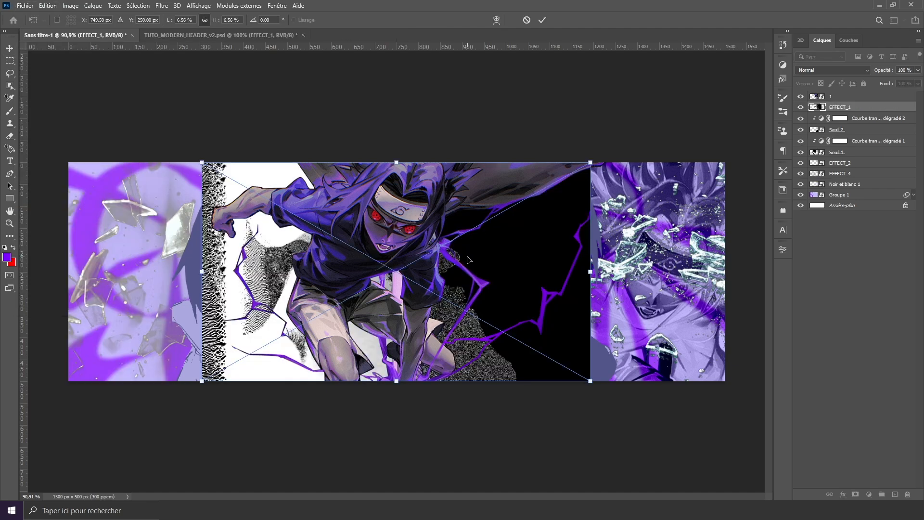
left_click_drag(457, 257, 272, 257)
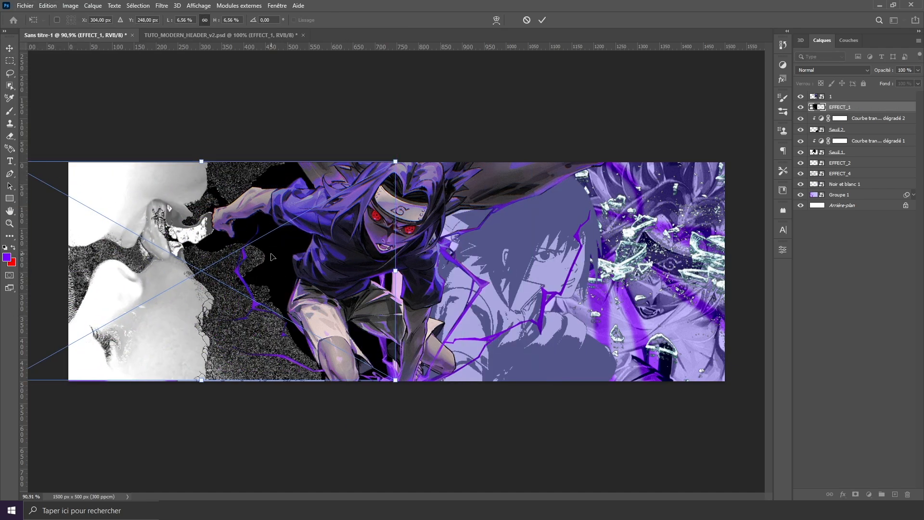
key("Return")
left_click(833, 70)
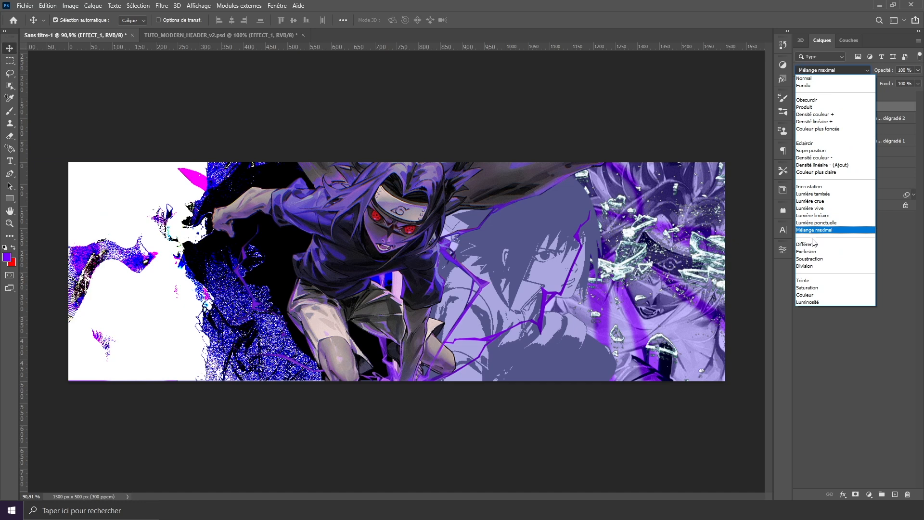
left_click(813, 260)
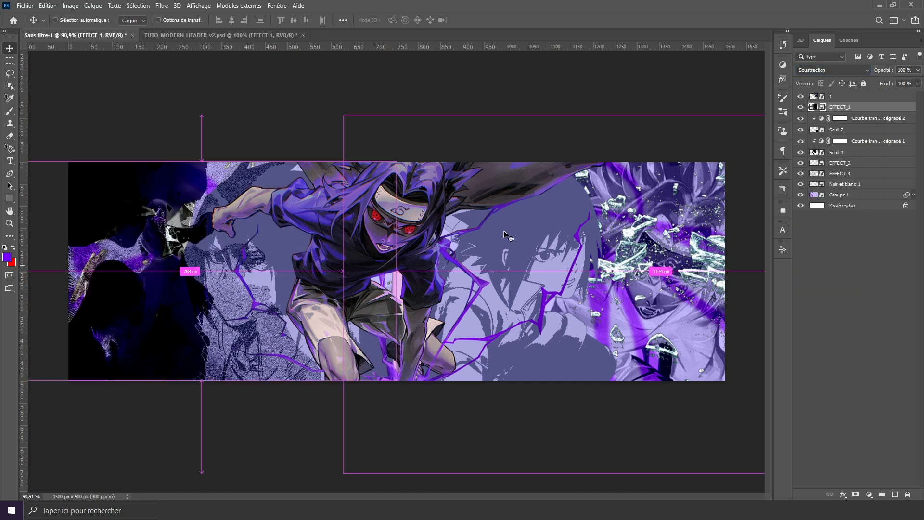
Step: Scale the EFFECT_1 texture up to about 10% and reposition it along the left side of the banner
key("ctrl+t")
scroll(358, 244, "down", 2)
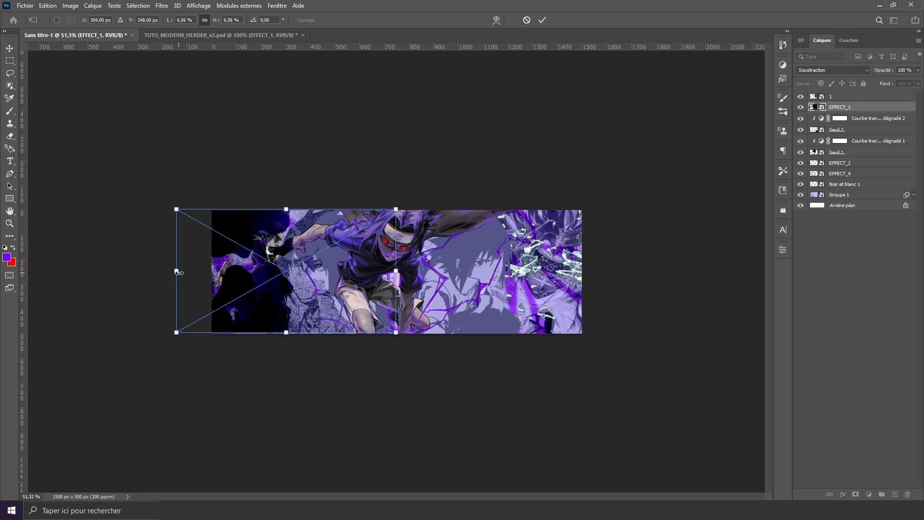
left_click_drag(175, 273, 61, 279)
mouse_move(213, 300)
left_mouse_down()
mouse_move(233, 300)
mouse_move(220, 295)
left_mouse_up()
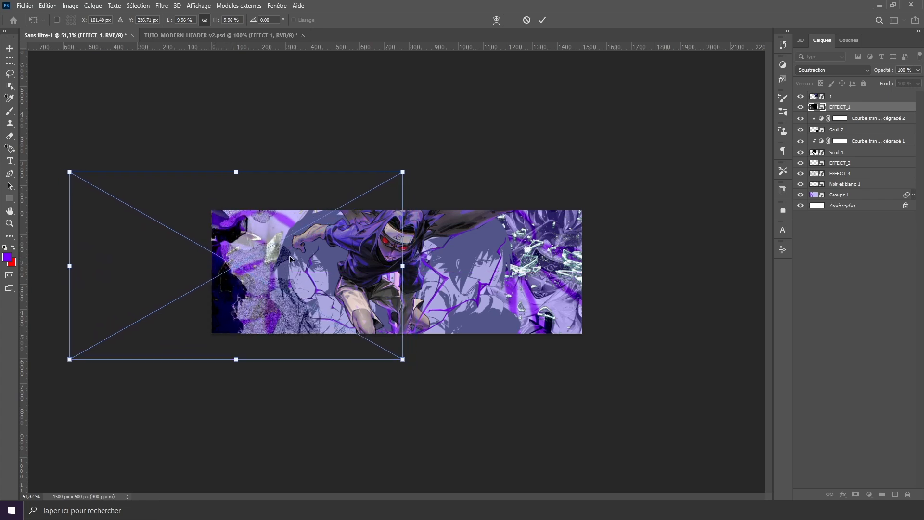
scroll(296, 299, "up", 2)
scroll(296, 299, "down", 1)
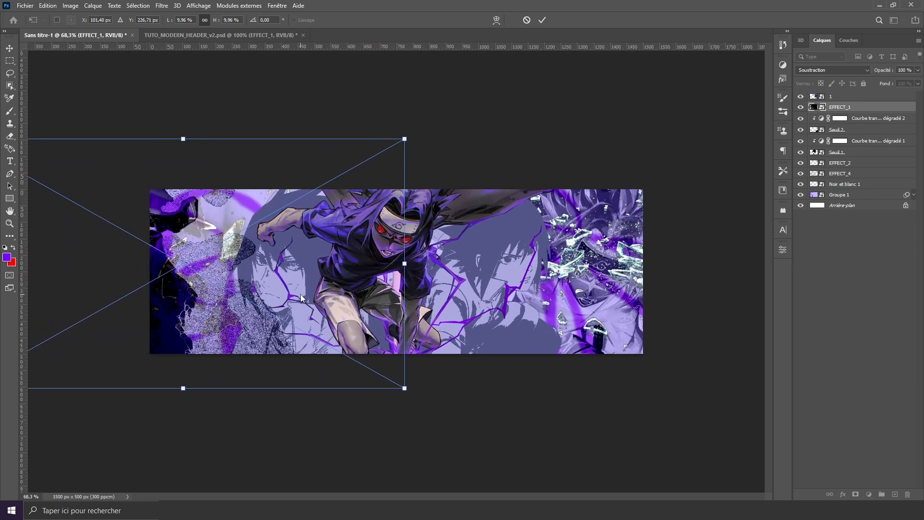
key("alt+space")
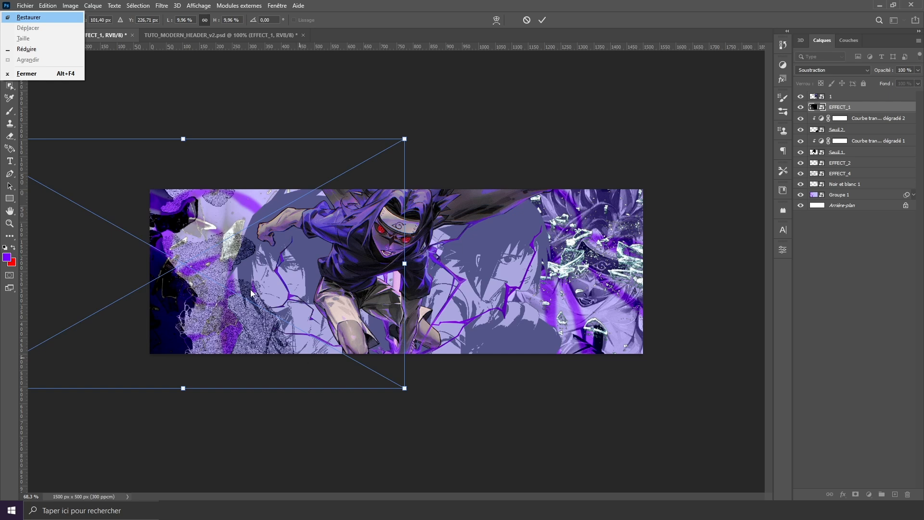
key("Escape")
key("Return")
Step: Duplicate the EFFECT_1 texture layer and move the copy over the banner's right half
key("ctrl+j")
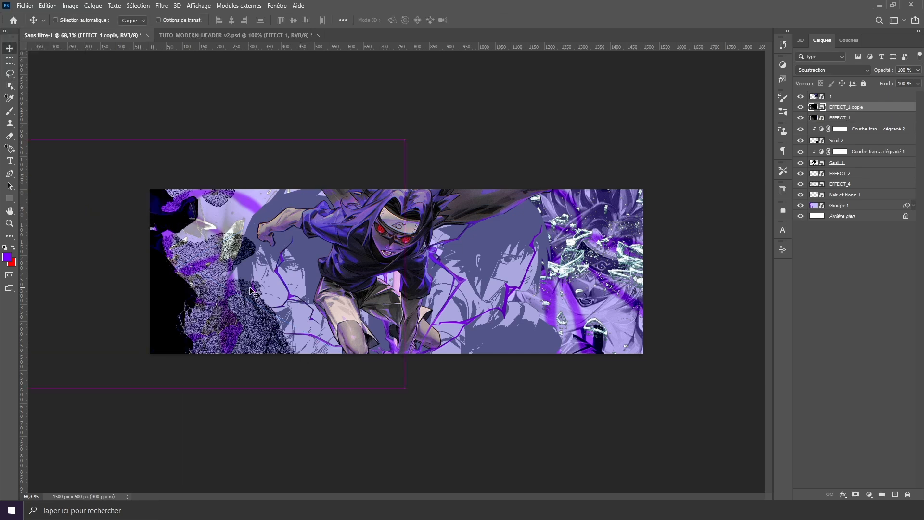
key("ctrl+t")
left_click_drag(159, 272, 561, 287)
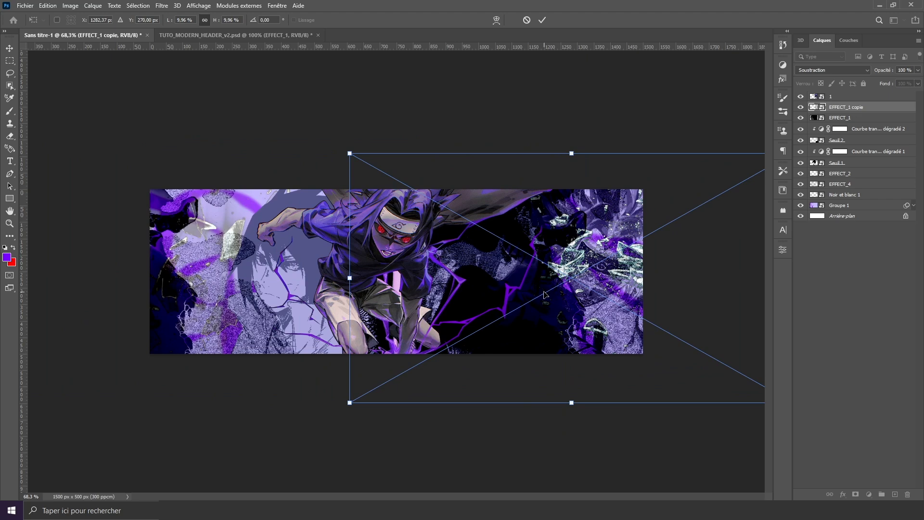
Step: Flip the EFFECT_1 copy horizontally and then vertically, and reposition it along the banner's right edge
right_click(545, 293)
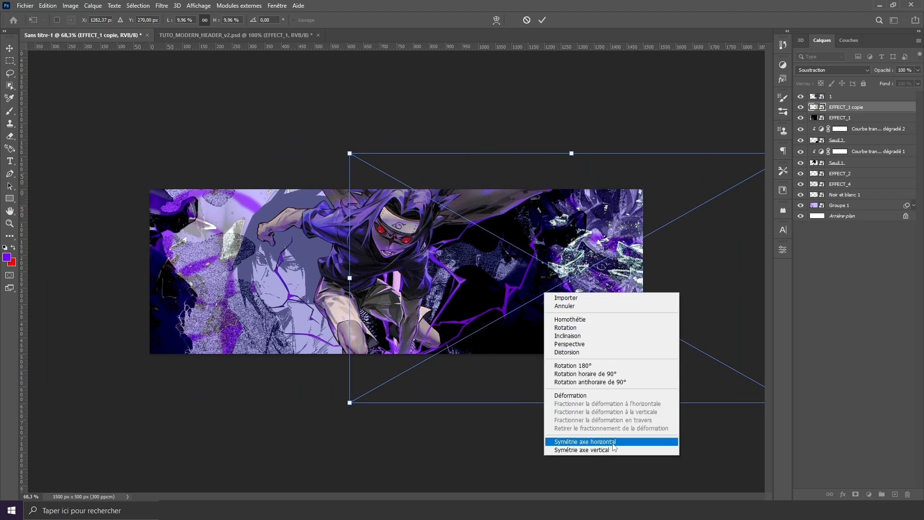
left_click(595, 450)
left_click_drag(551, 316, 588, 289)
right_click(587, 289)
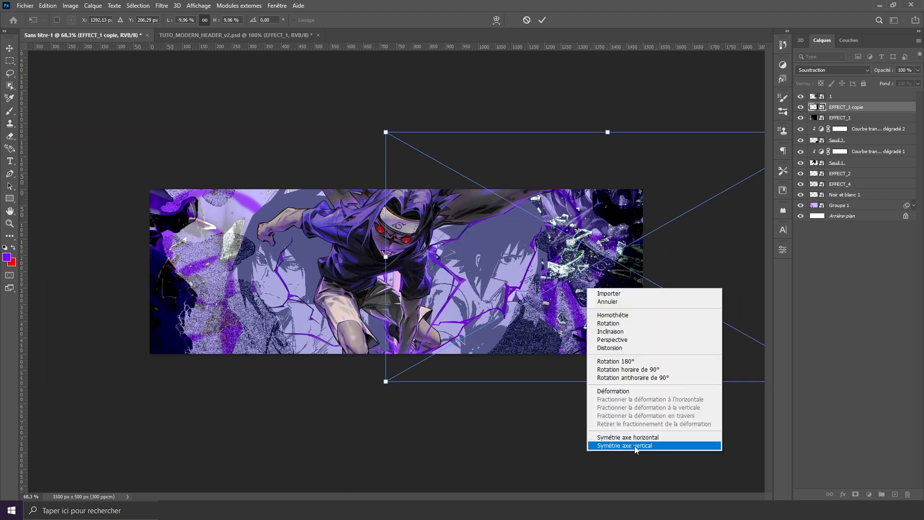
left_click(597, 446)
left_click_drag(421, 268, 354, 276)
left_click_drag(496, 274, 566, 257)
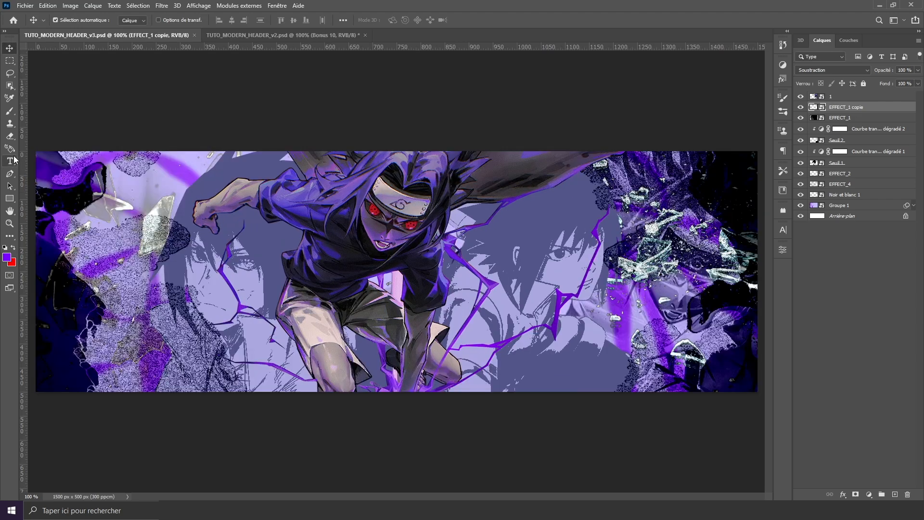
Step: Add the text OVRAX across the middle of the banner, on a new layer above layer 1
left_click(853, 97)
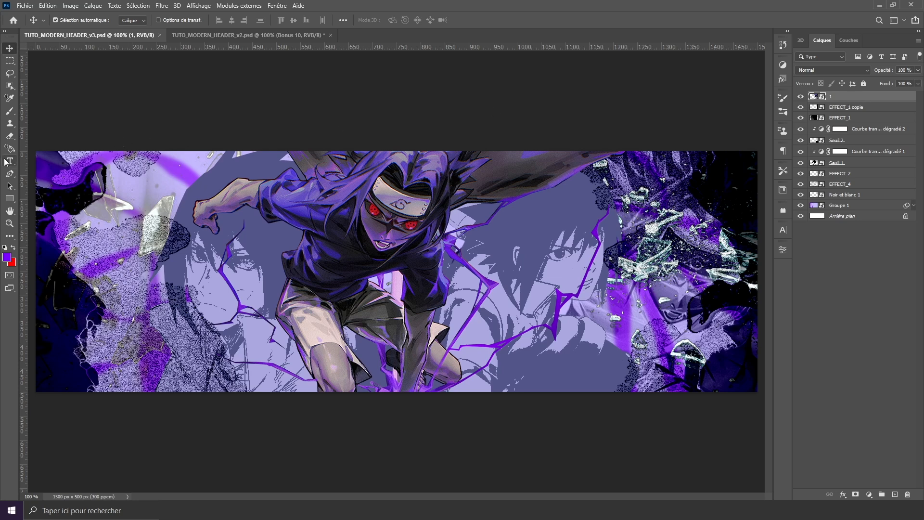
left_click(9, 160)
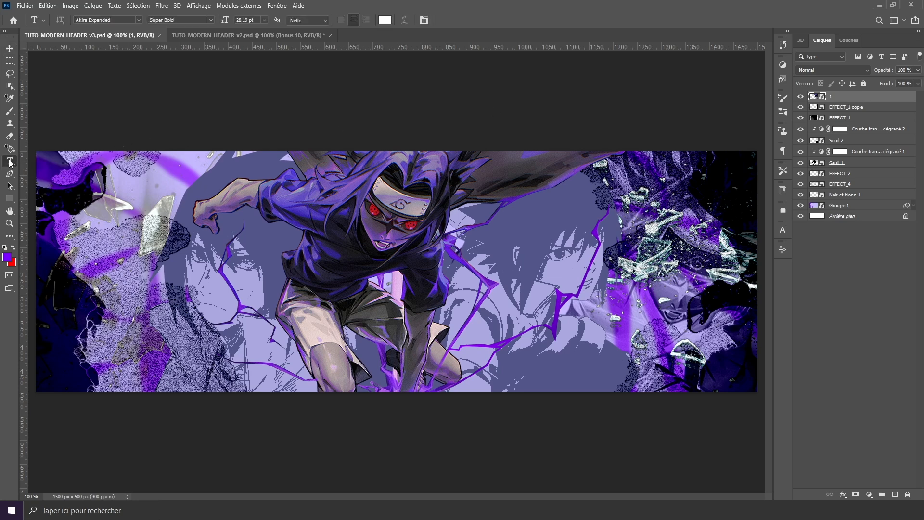
left_click(392, 305)
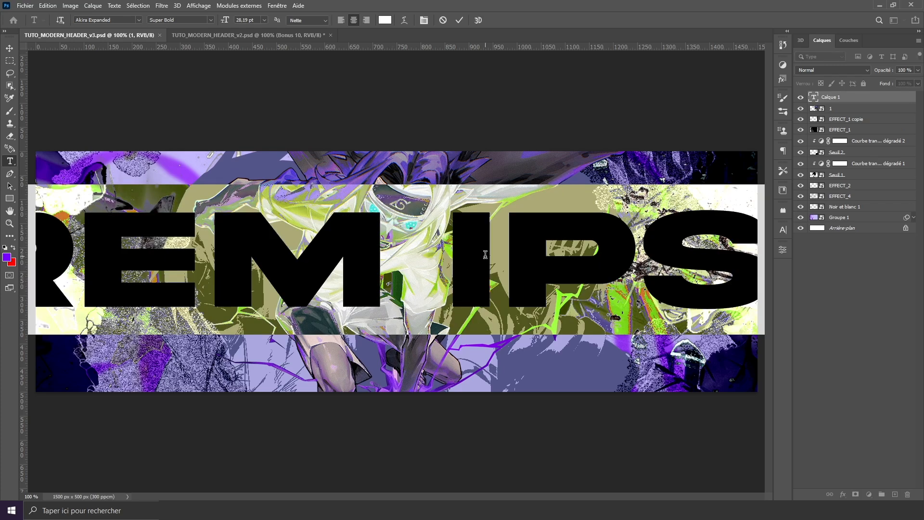
type("OVRAX")
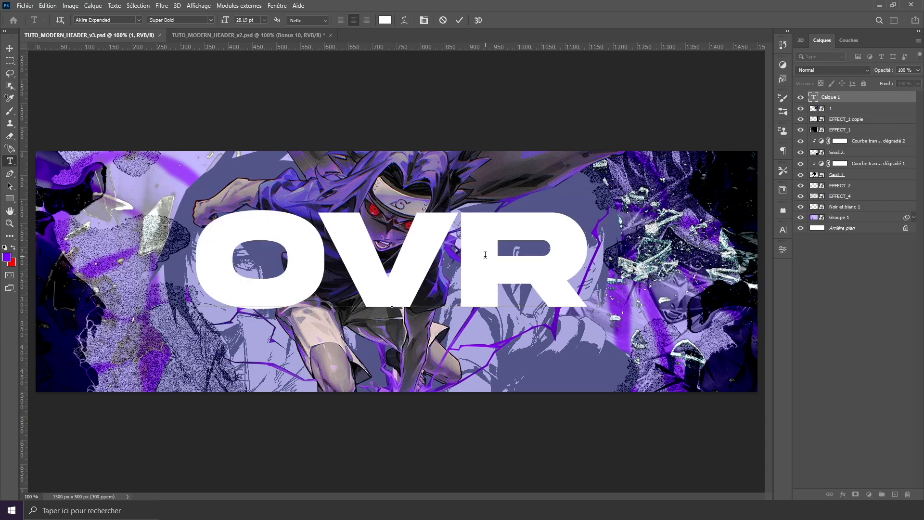
Step: Change the font of the OVRAX text to Qafidut Regular
left_click(121, 19)
type("Q")
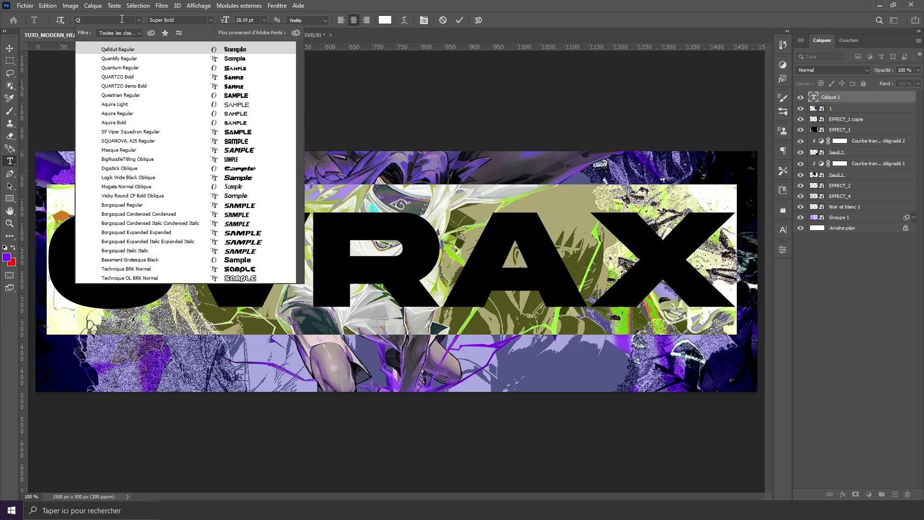
type("A")
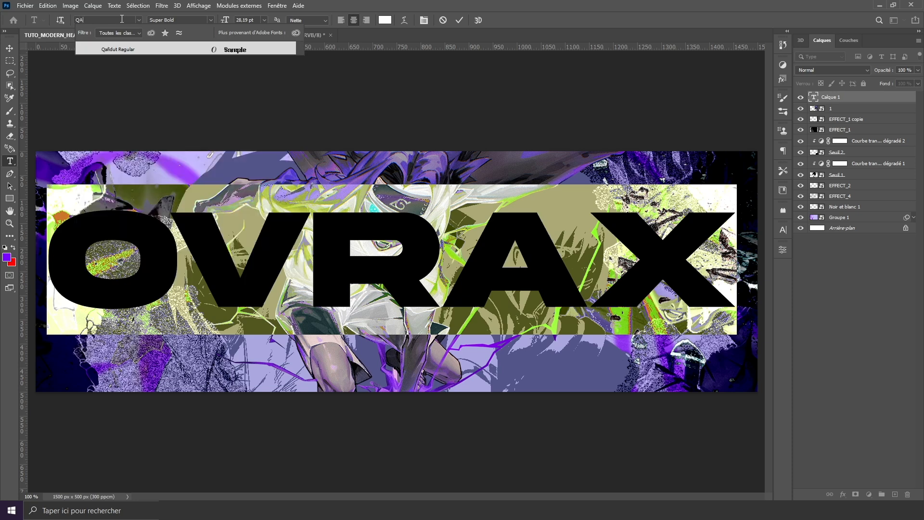
left_click(132, 50)
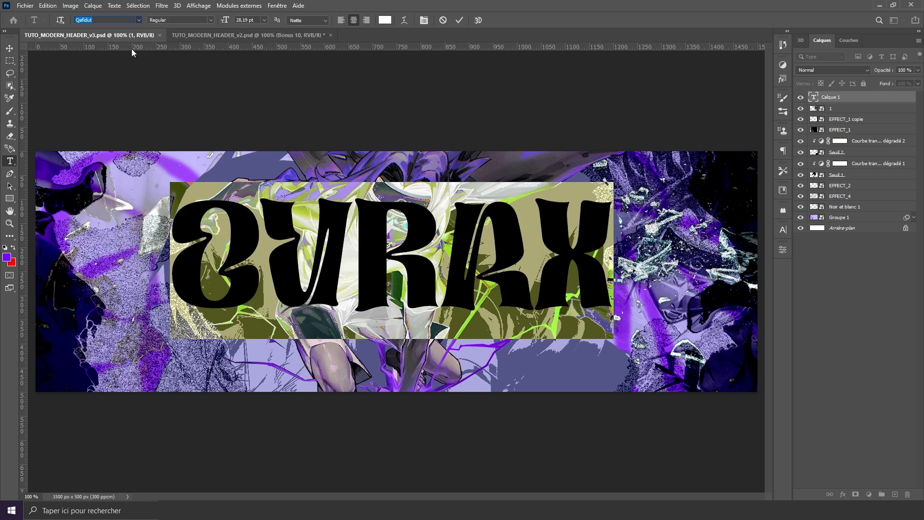
left_click(9, 48)
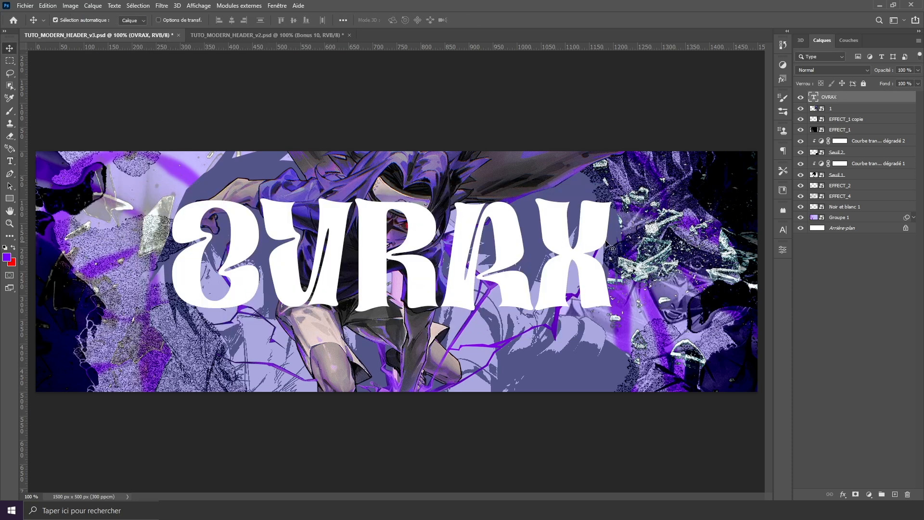
Step: Set the color of the OVRAX text to white (ffffff)
left_click(10, 161)
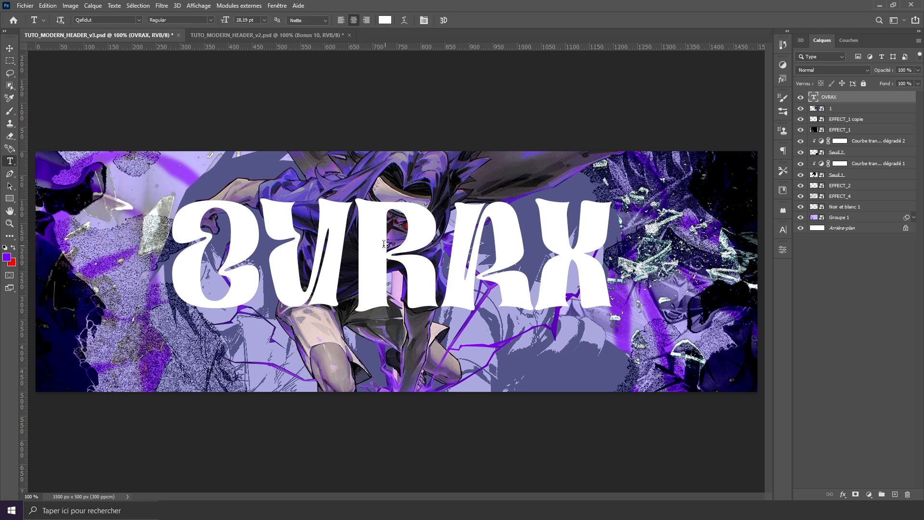
double_click(351, 247)
left_click(386, 20)
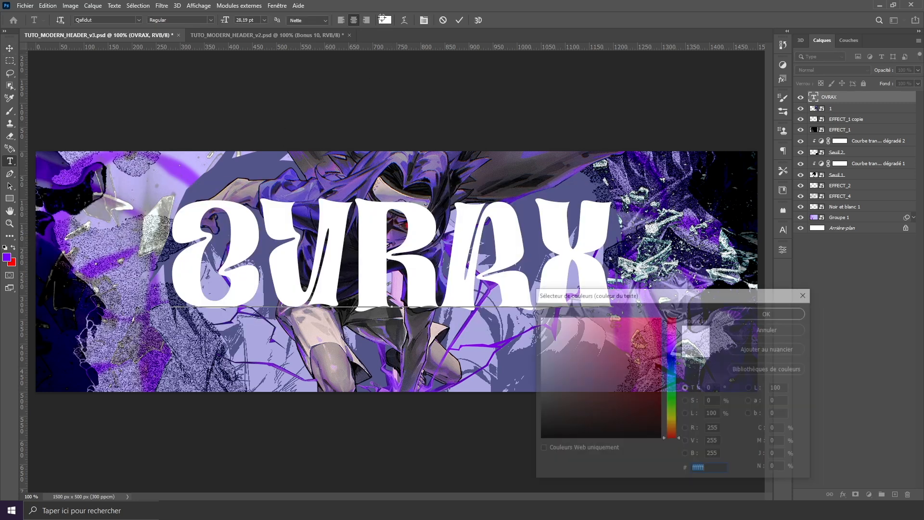
left_click(660, 319)
left_click(703, 348)
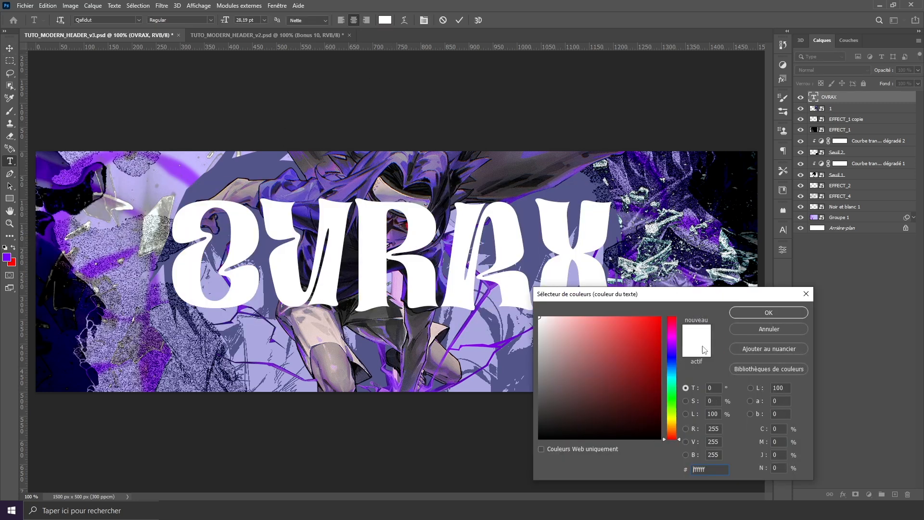
left_click(768, 313)
left_click(10, 49)
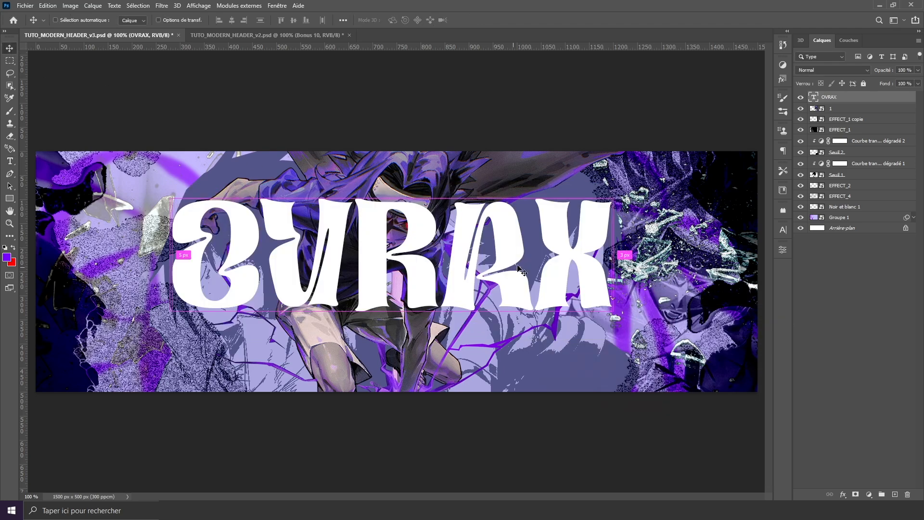
Step: Scale the OVRAX text down and place it over the central character's legs in the lower part of the banner
key("ctrl+t")
left_click_drag(392, 182, 392, 222)
left_click_drag(451, 282, 443, 331)
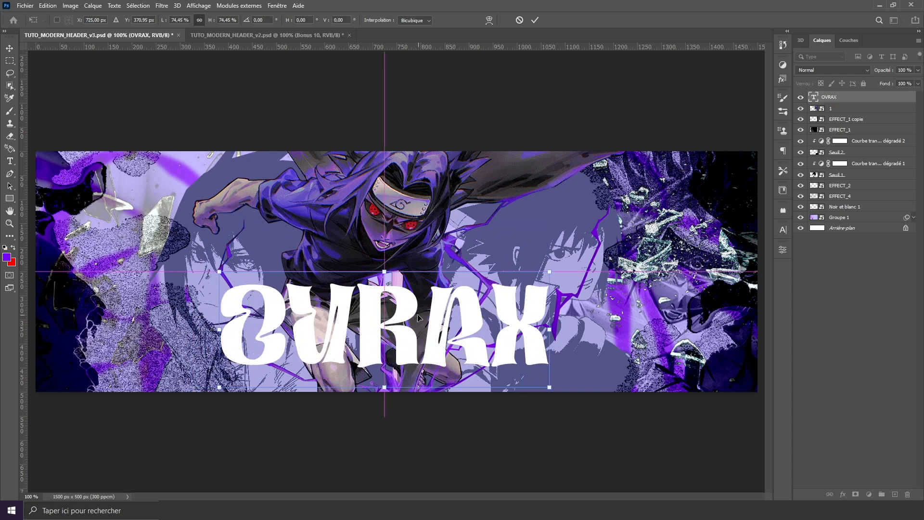
left_click_drag(385, 272, 384, 282)
left_click_drag(390, 329, 390, 317)
key("Return")
Step: Convert the OVRAX text to a smart object and distort it in perspective, with a base about 25% wider and a taller first letter
right_click(870, 98)
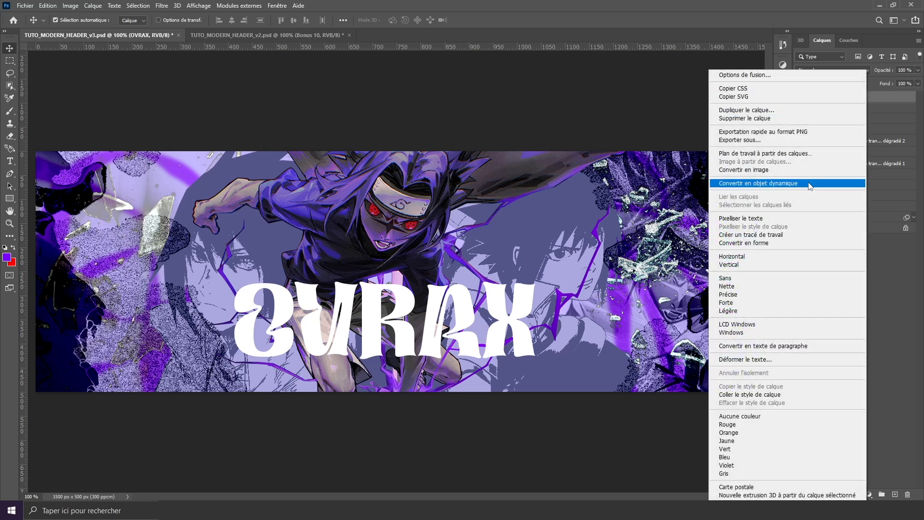
left_click(810, 186)
key("ctrl+t")
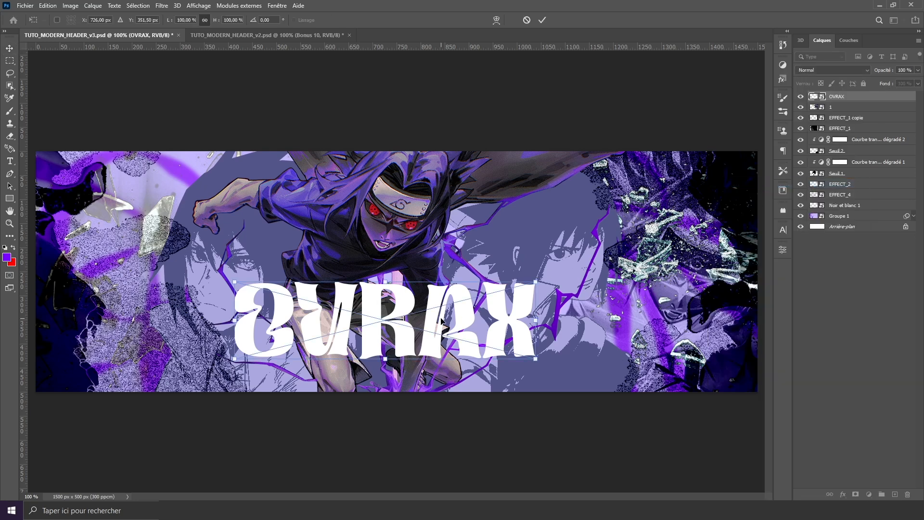
right_click(441, 321)
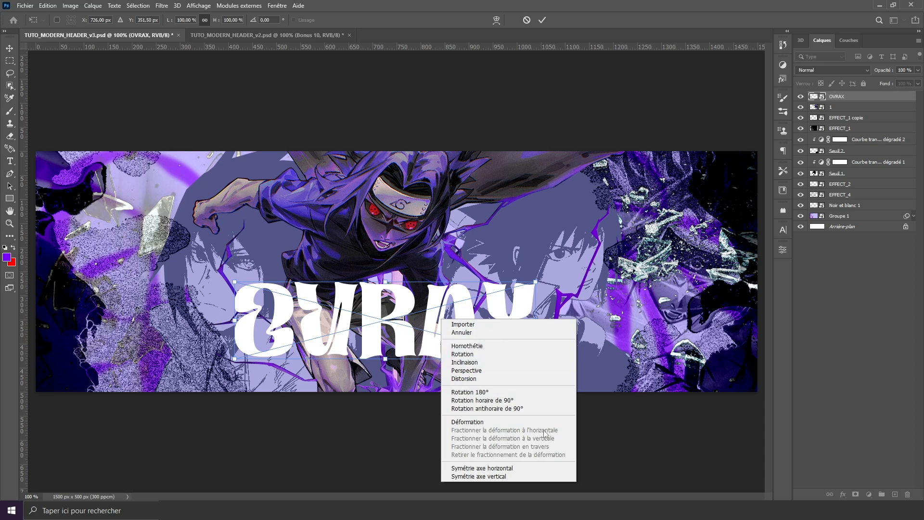
left_click(504, 372)
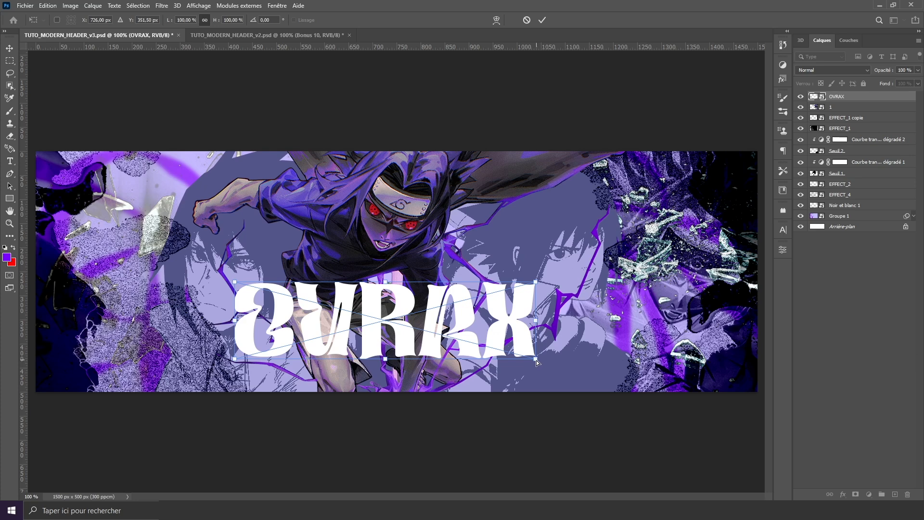
left_click_drag(538, 362, 573, 362)
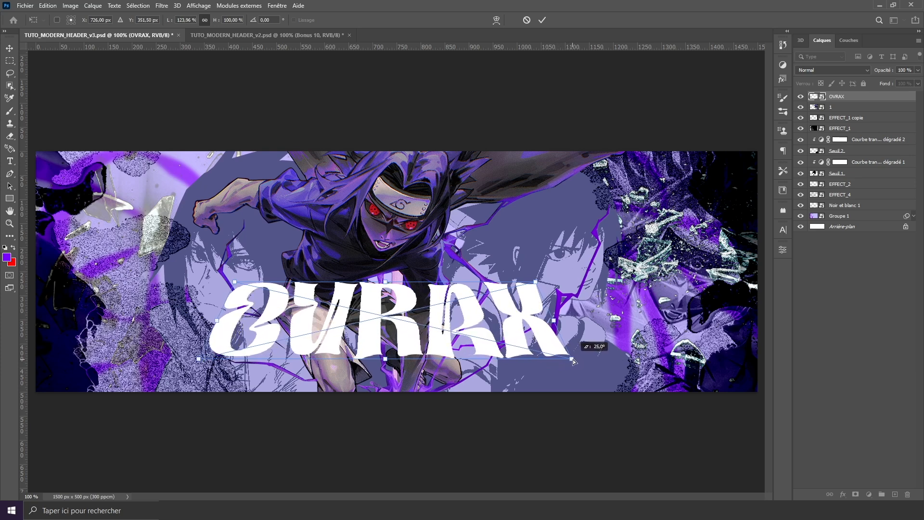
left_click_drag(573, 362, 572, 363)
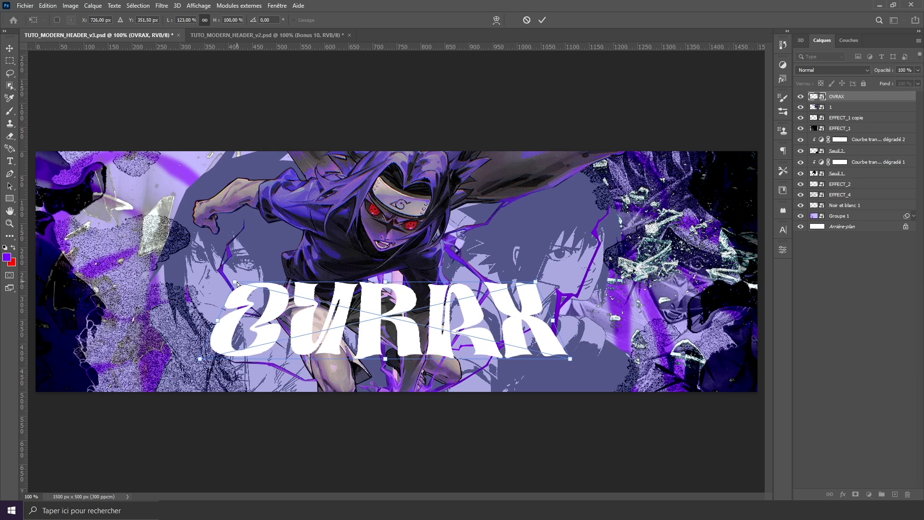
left_click_drag(237, 284, 243, 274)
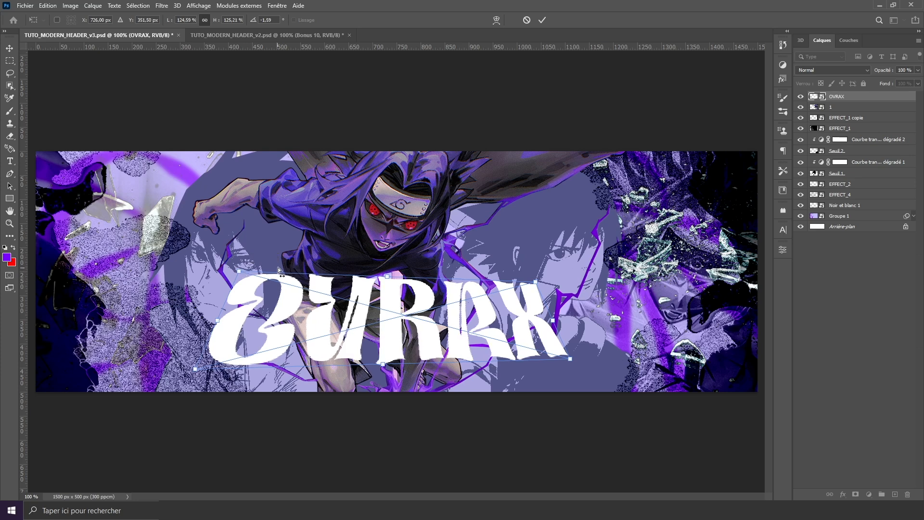
key("Return")
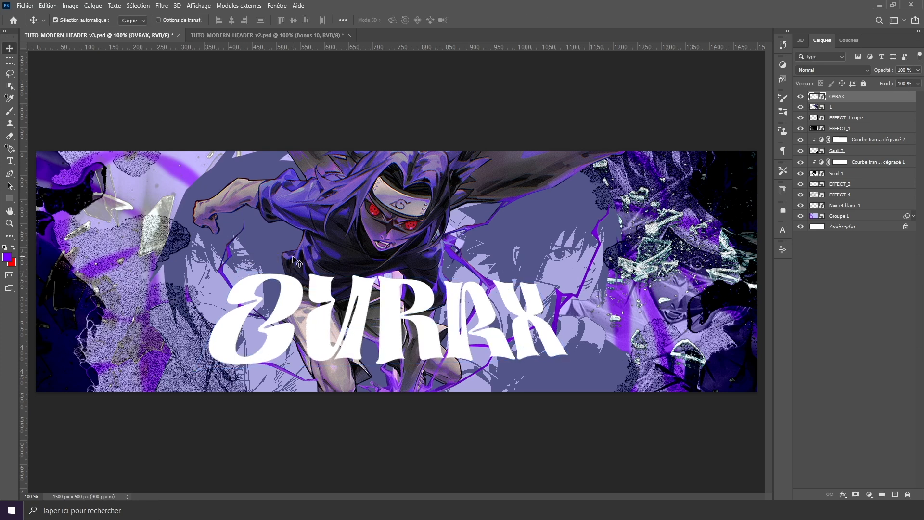
Step: Convert the distorted OVRAX layer to a smart object again and scale it down over the central character's legs
right_click(880, 100)
left_click(798, 175)
key("ctrl")
key("ctrl+t")
left_click_drag(388, 273, 395, 302)
left_click_drag(397, 305, 402, 298)
mouse_move(447, 327)
left_mouse_down()
mouse_move(421, 311)
mouse_move(446, 322)
left_mouse_up()
key("Return")
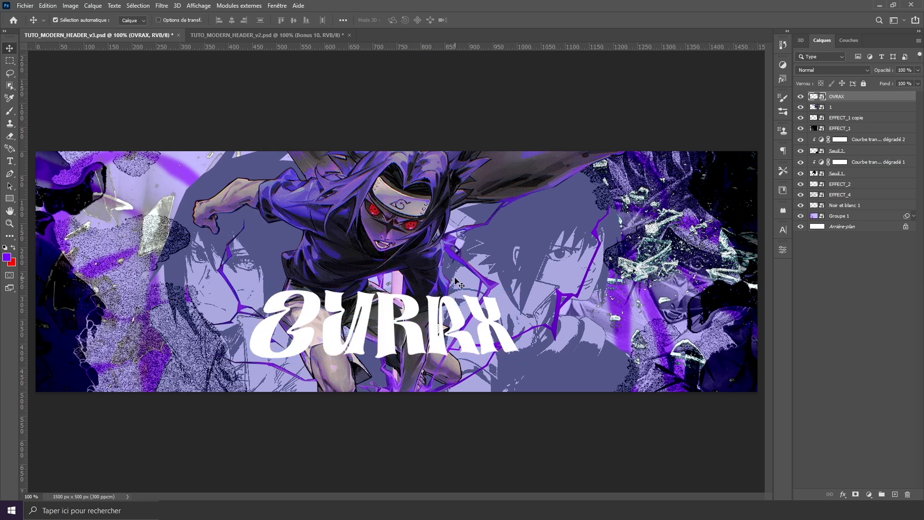
Step: Add a Lueur externe effect to the OVRAX layer with the Densité couleur - blend mode
double_click(882, 100)
left_click_drag(470, 256, 706, 158)
left_click(495, 319)
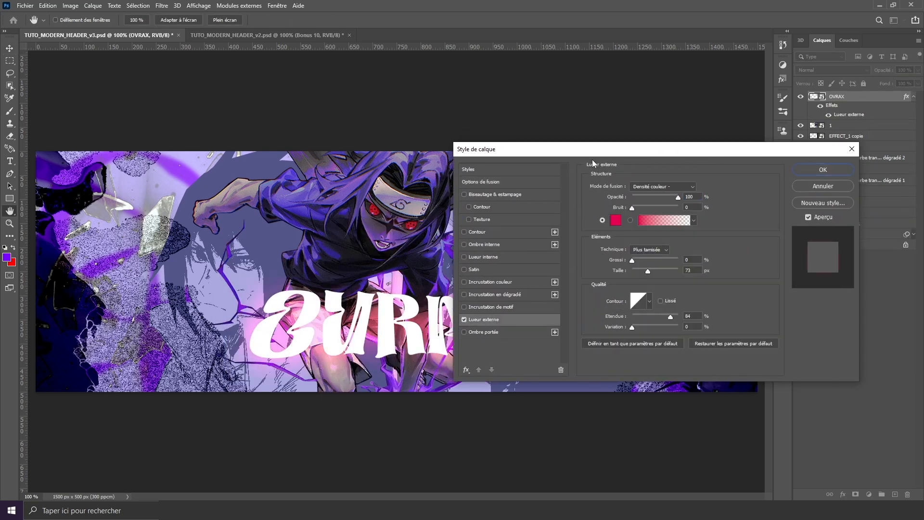
left_click_drag(595, 153, 656, 150)
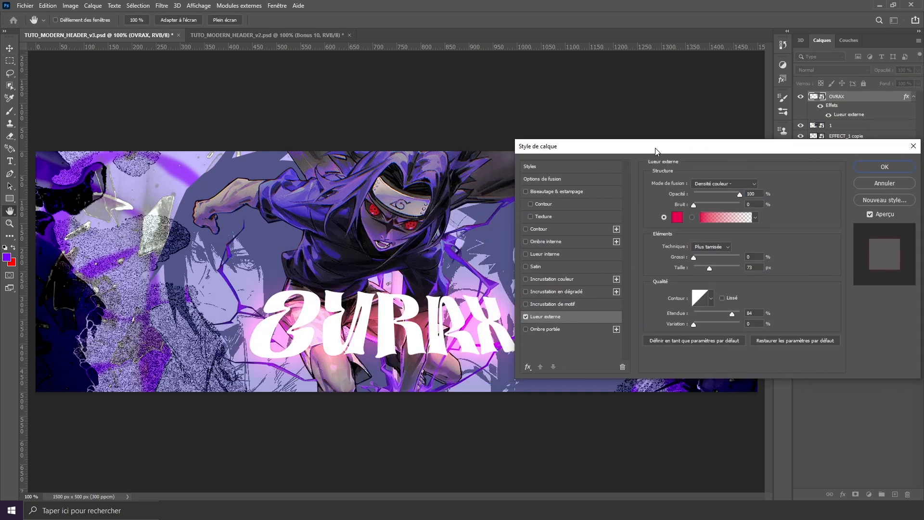
left_click(719, 186)
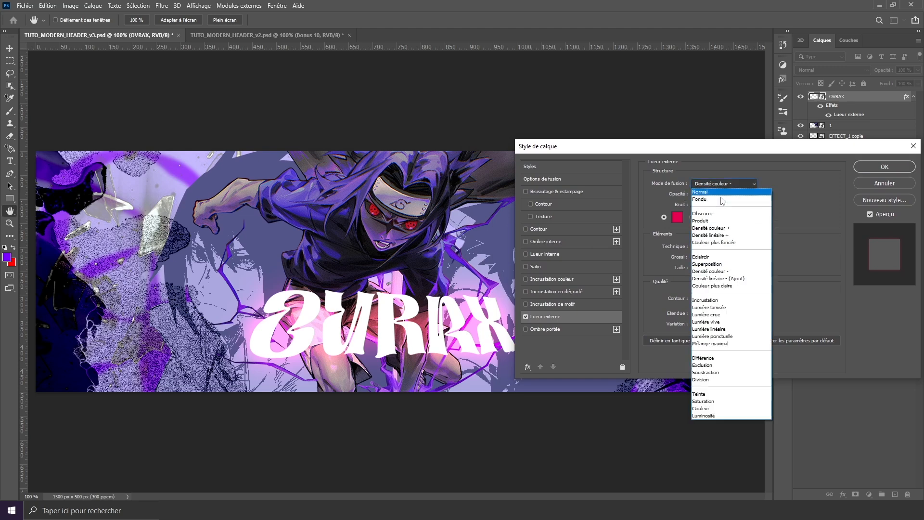
left_click(711, 271)
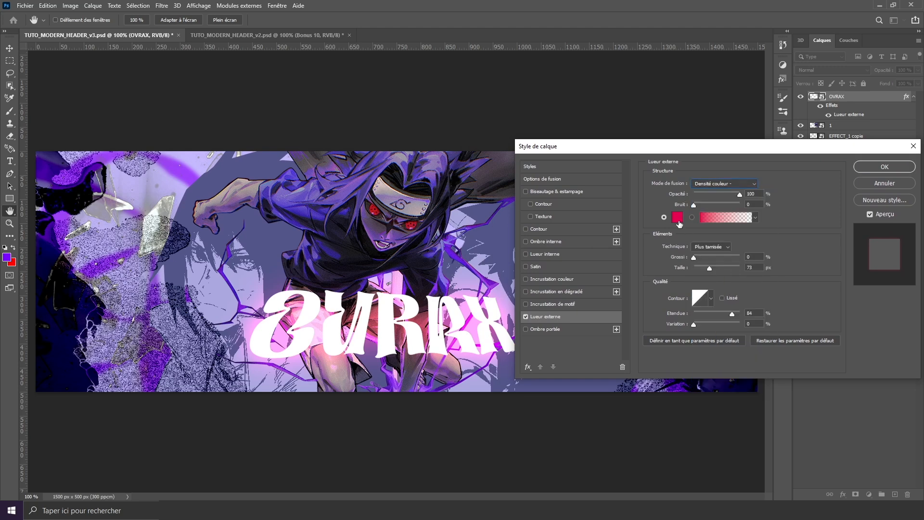
Step: Set the outer glow color to blue-violet 5601e3
left_click(678, 217)
left_click(673, 346)
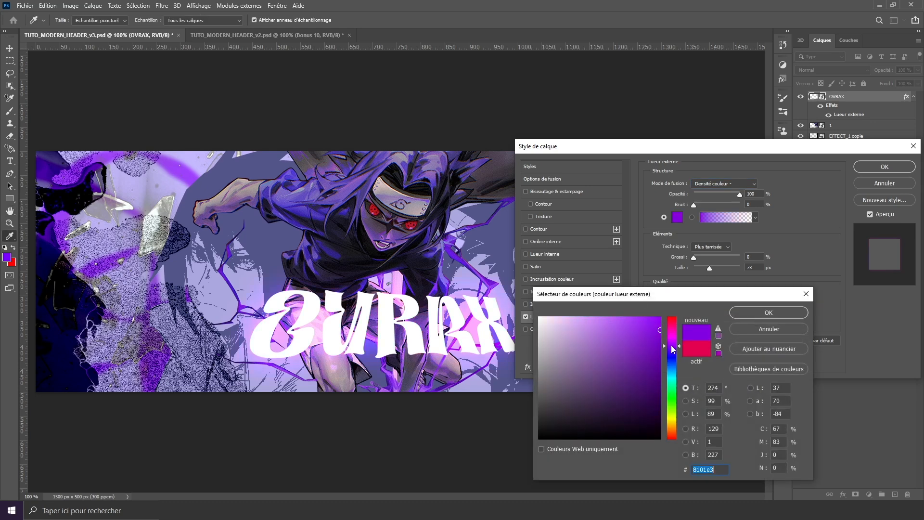
left_click_drag(673, 346, 674, 350)
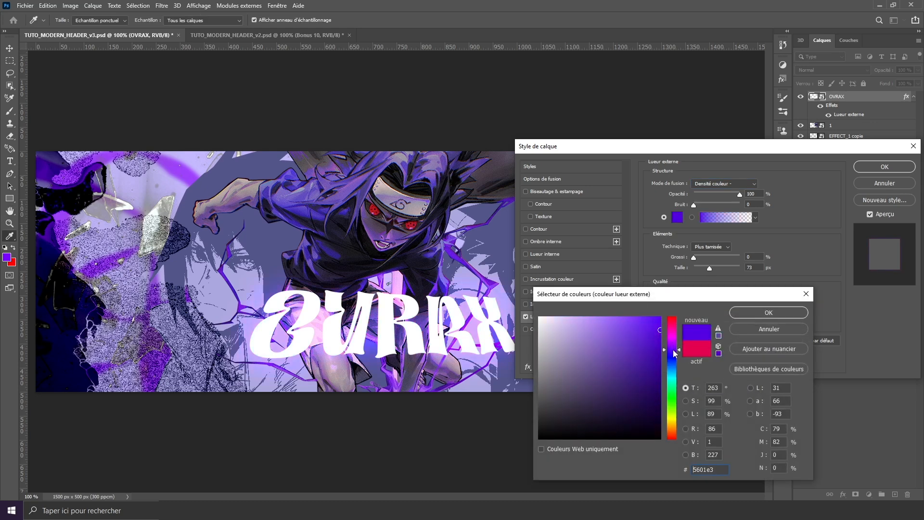
left_click(755, 312)
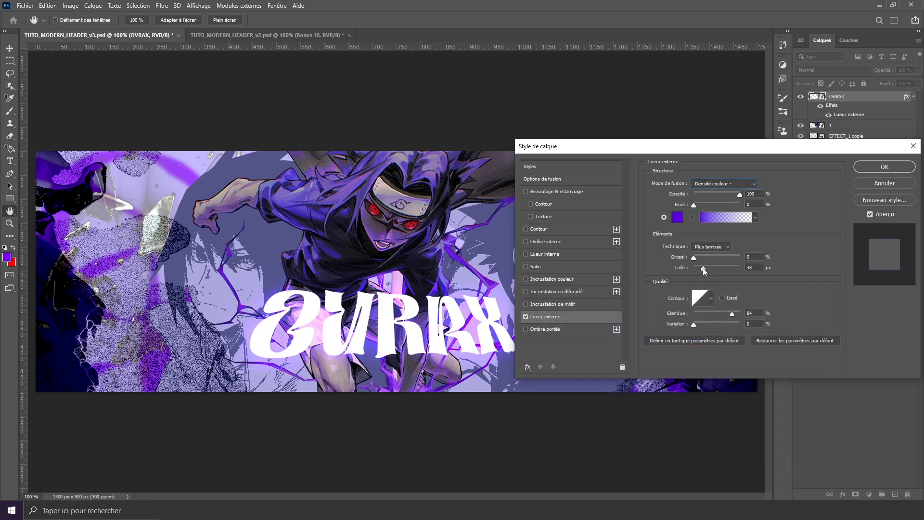
Step: Set the OVRAX outer glow to 10 % Grossi and 65 px Taille, and apply the layer style
left_click(709, 268)
left_click_drag(694, 258, 697, 257)
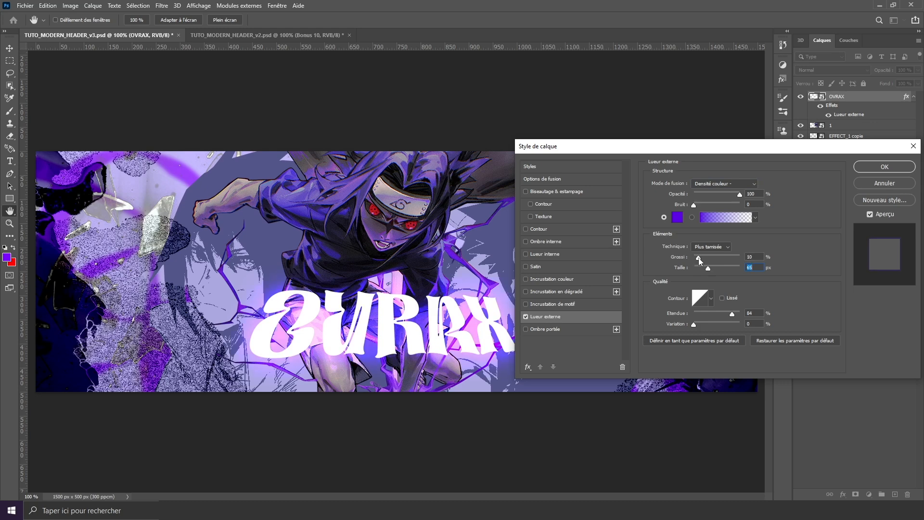
left_click(698, 258)
left_click(884, 166)
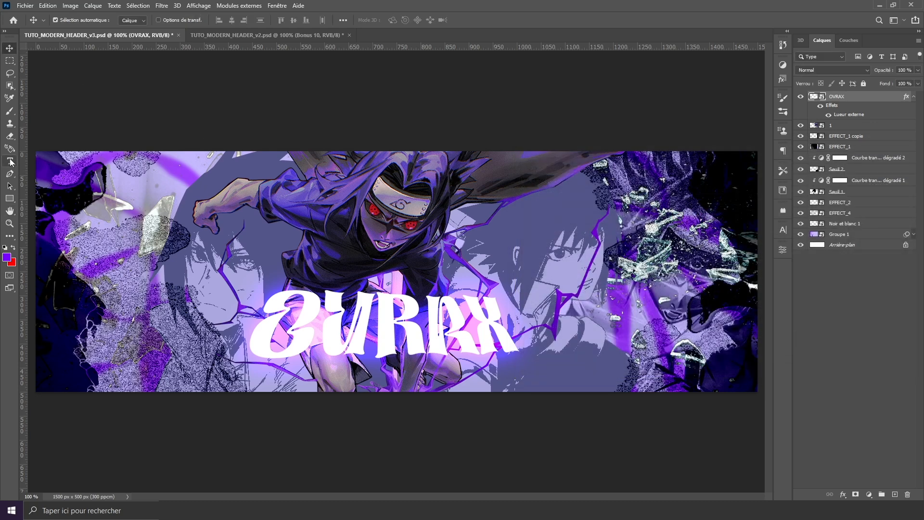
Step: Add a new OVRAX text layer over the central character, above the existing title
left_click(10, 161)
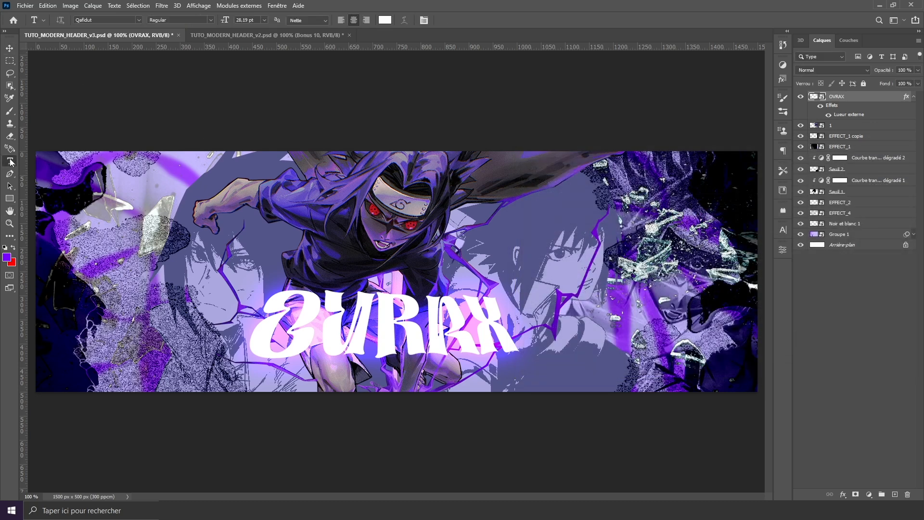
left_click(403, 236)
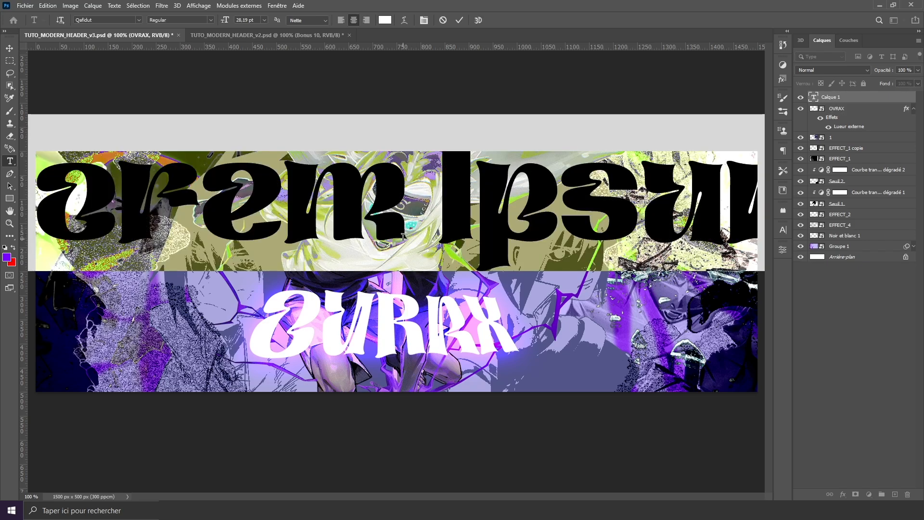
type("OVRAX")
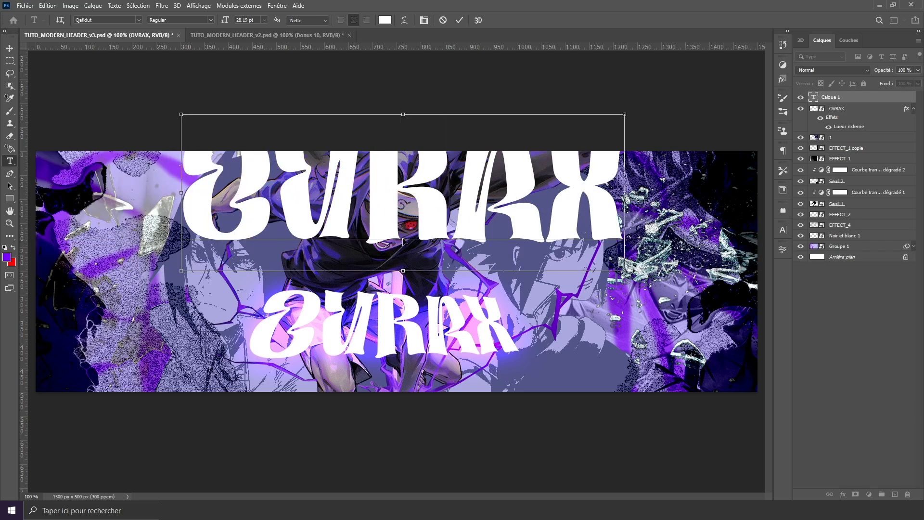
Step: Change the new OVRAX text's font to Blackletter ExtraBold and commit the text
left_click(115, 21)
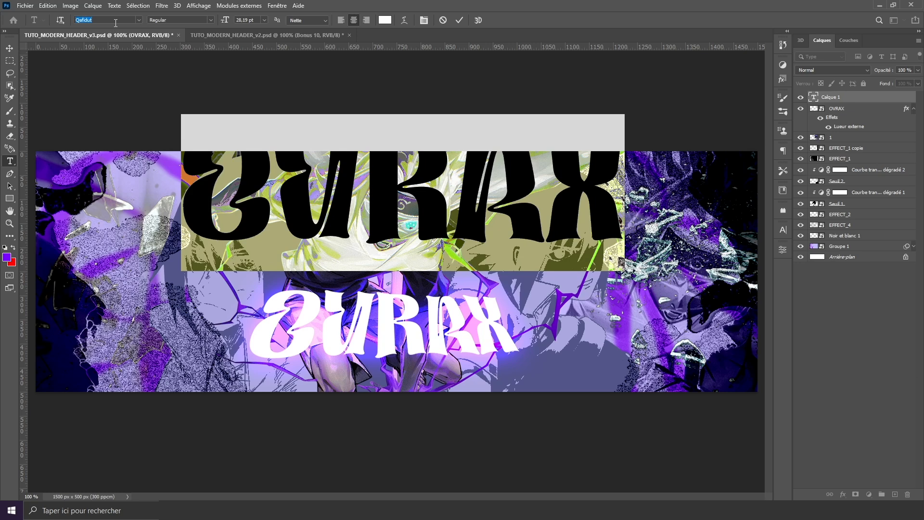
type("BLA")
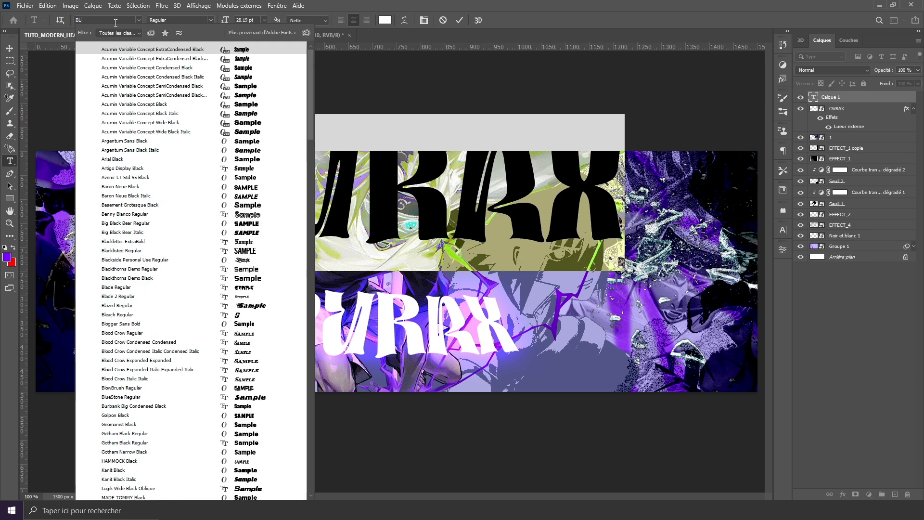
type("CK")
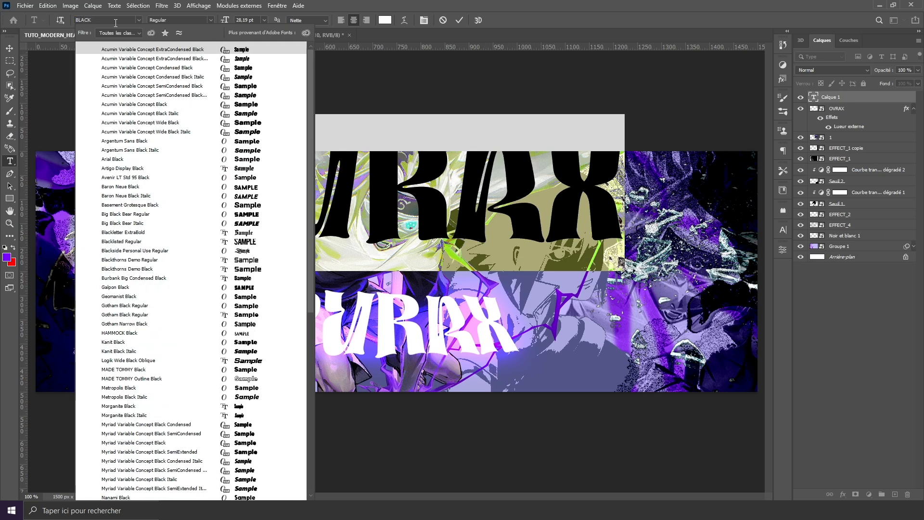
type("L")
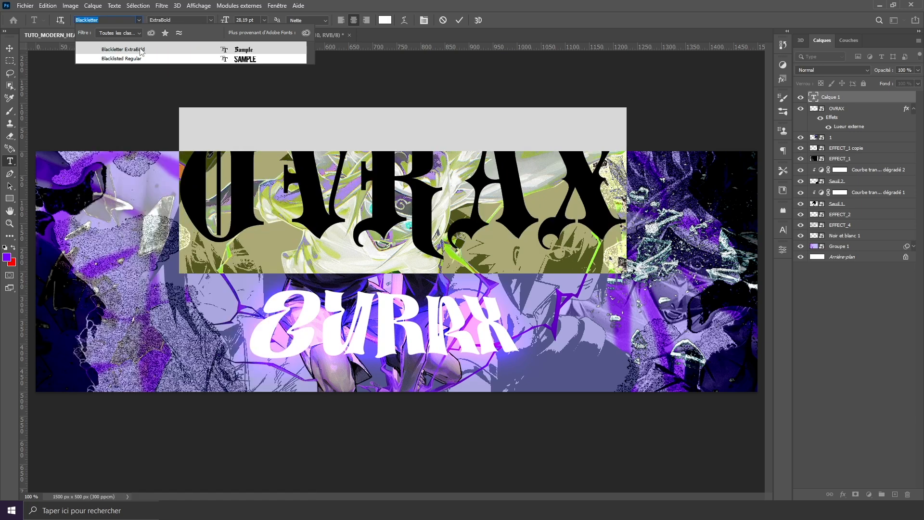
left_click(139, 50)
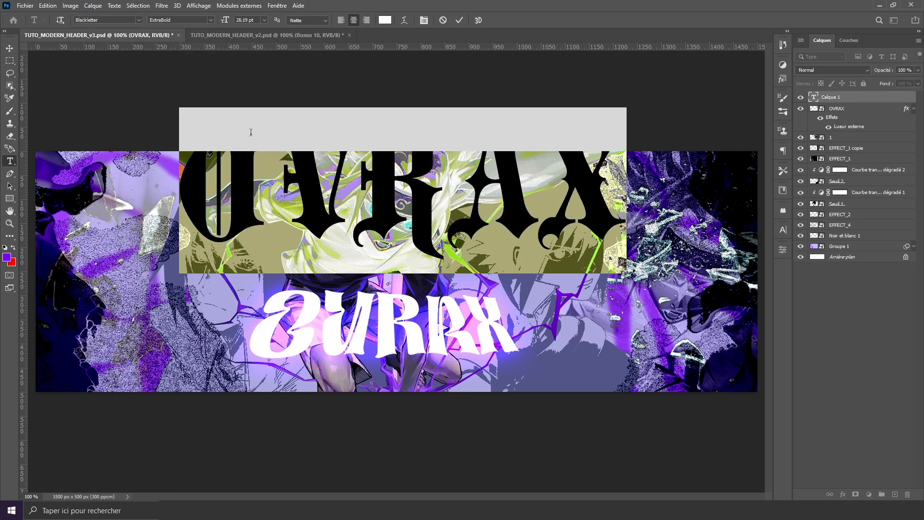
left_click(8, 51)
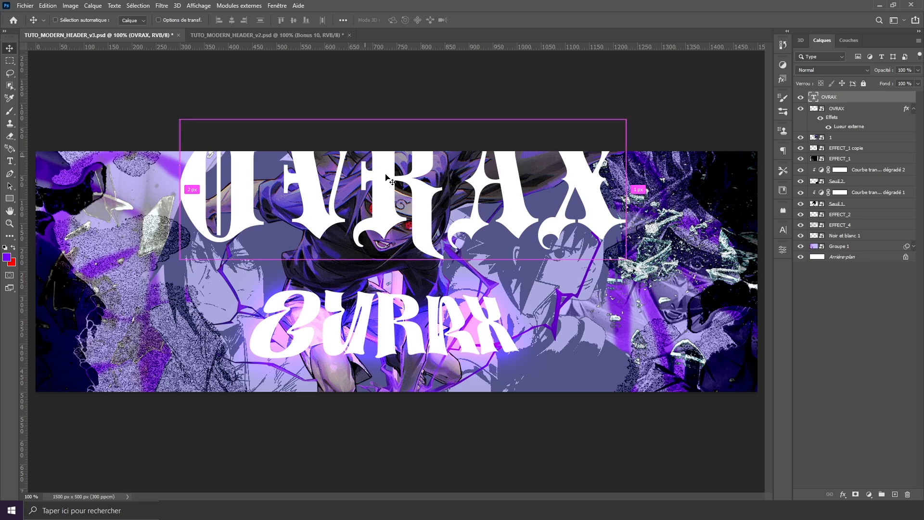
Step: Scale the Blackletter OVRAX text down to about 20 % and place it over the lower part of the large title's X
key("ctrl+t")
left_click_drag(403, 107, 415, 247)
left_click_drag(422, 256, 506, 343)
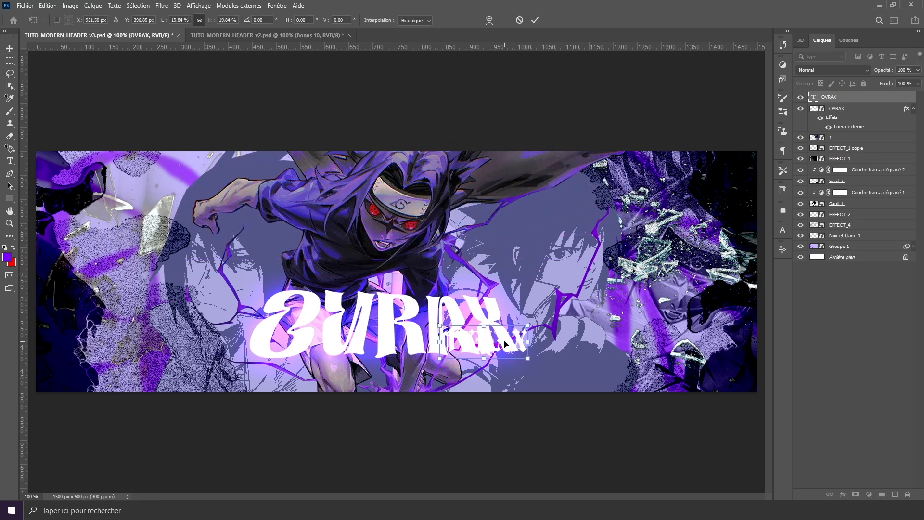
key("Return")
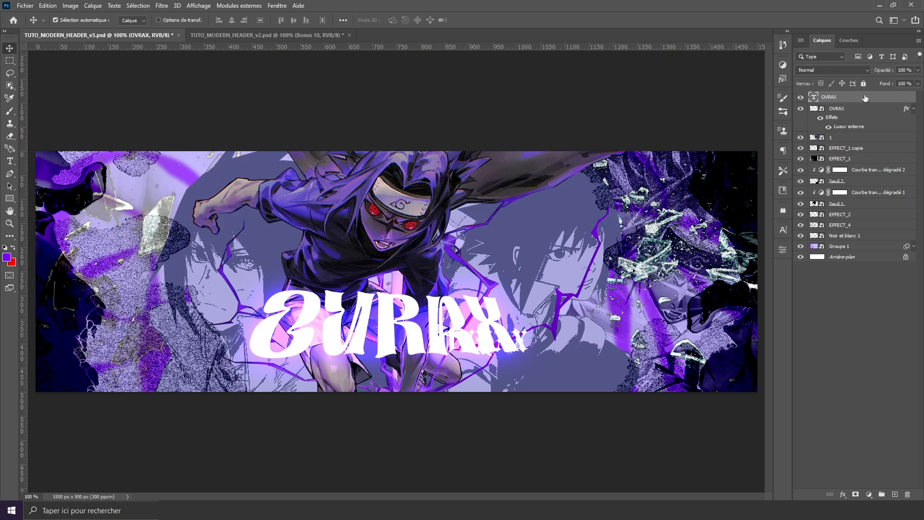
Step: Add an Incrustation couleur effect in blue-violet 7741ff to the small OVRAX text layer
double_click(866, 98)
left_click_drag(667, 149, 672, 94)
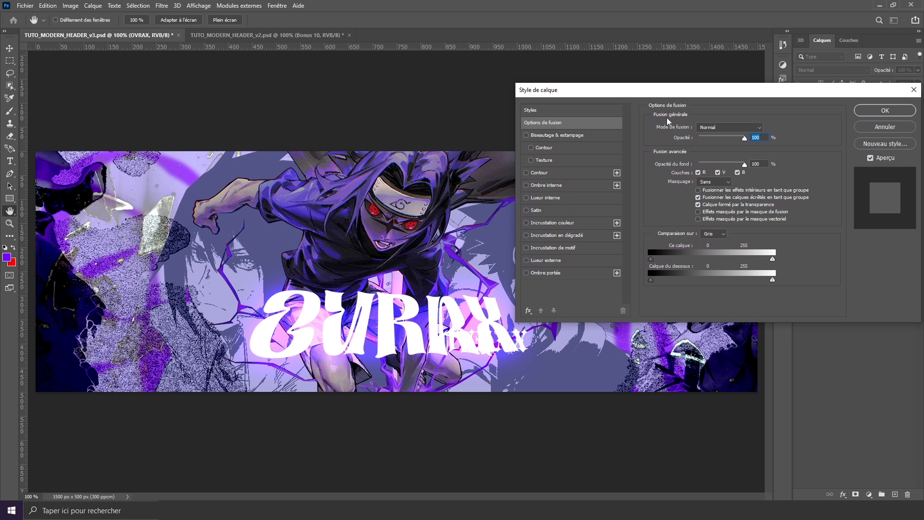
left_click(569, 224)
left_click(771, 128)
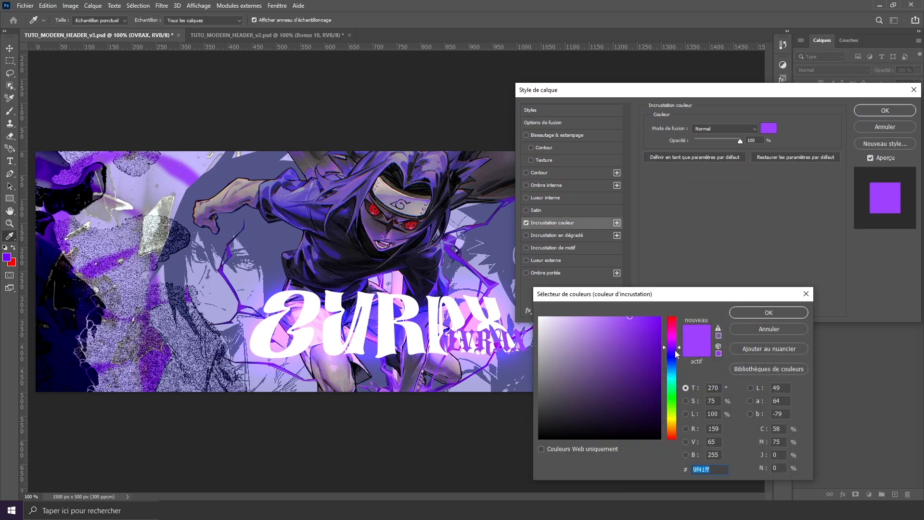
left_click(676, 352)
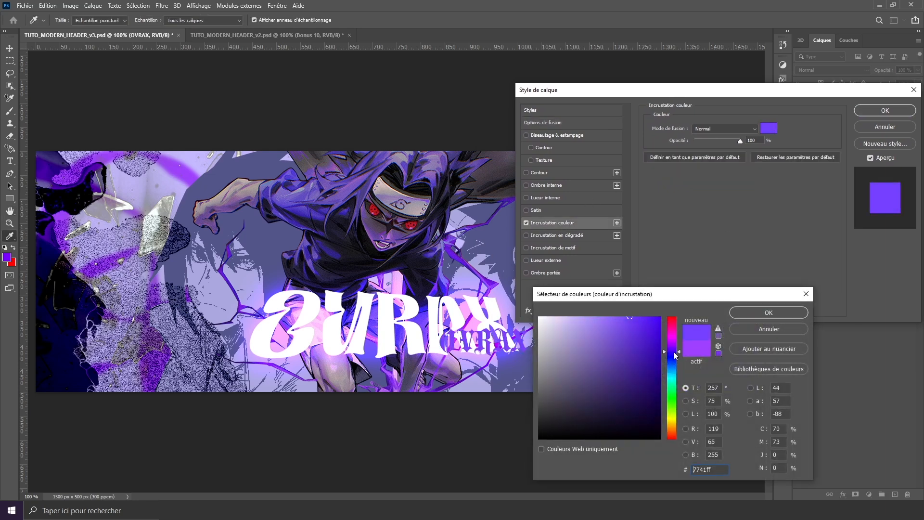
left_click_drag(674, 355, 674, 356)
left_click_drag(719, 469, 694, 470)
left_click(756, 311)
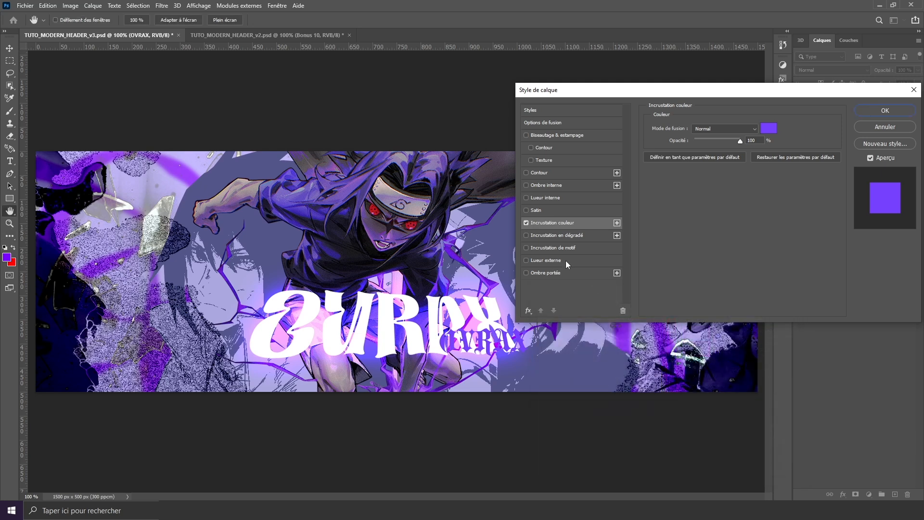
Step: Add a Lueur externe effect to the small OVRAX text in color 7741ff with the Normal blend mode
left_click(564, 260)
left_click(678, 161)
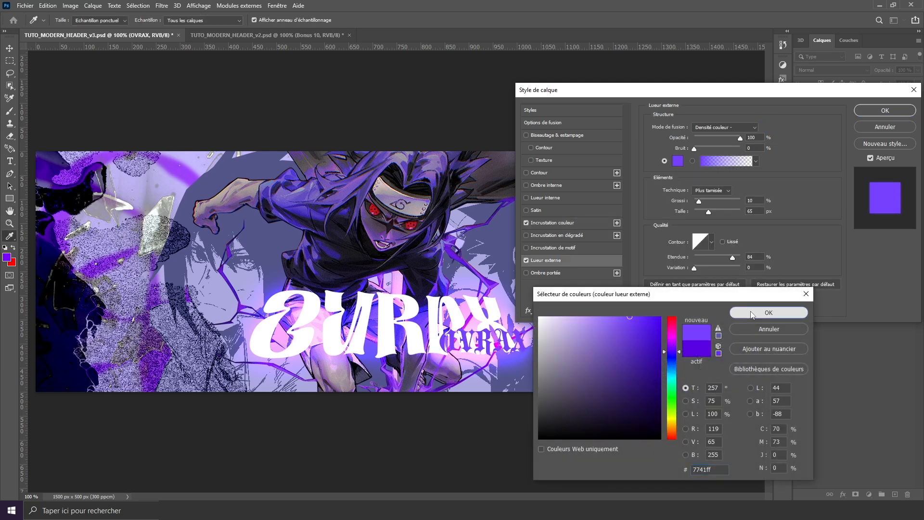
left_click(769, 313)
left_click(717, 127)
left_click(718, 136)
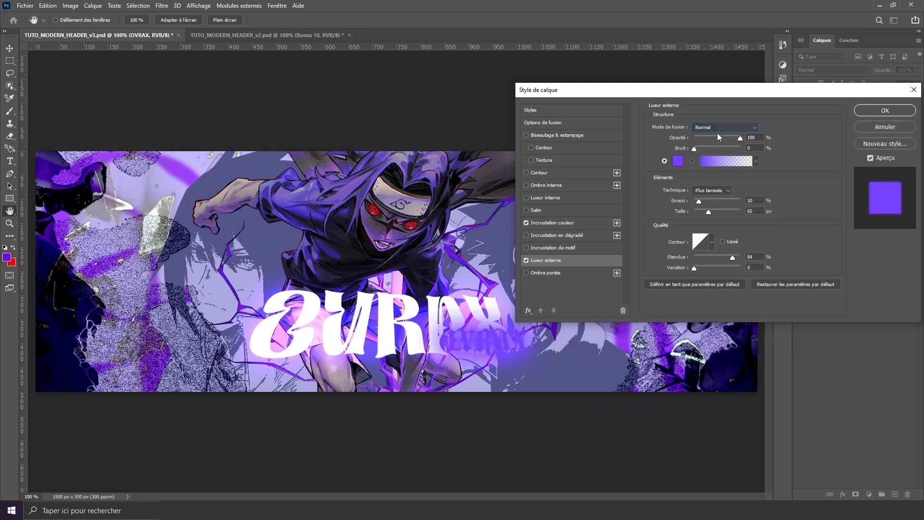
Step: Set the small text's outer glow to 0 % Grossi, about 7 px Taille and 77 % Etendue, and apply the style
left_click_drag(709, 211, 685, 205)
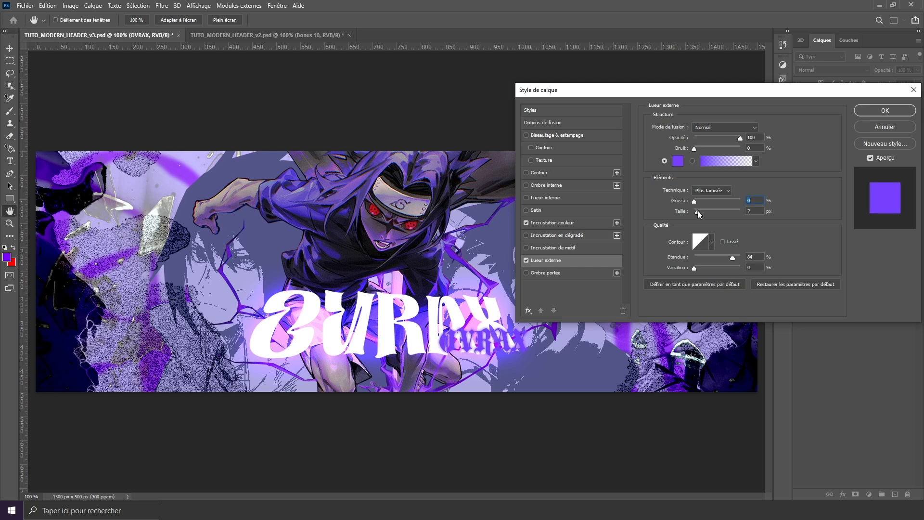
left_click_drag(732, 259, 729, 257)
left_click(884, 111)
Step: Convert the small OVRAX text to a smart object and distort it by pulling its lower right corner slightly outward
right_click(851, 101)
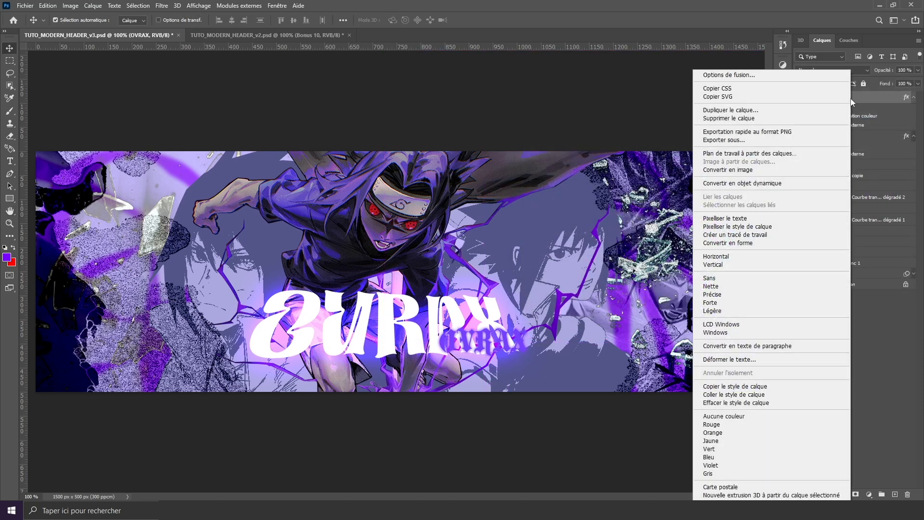
left_click(774, 184)
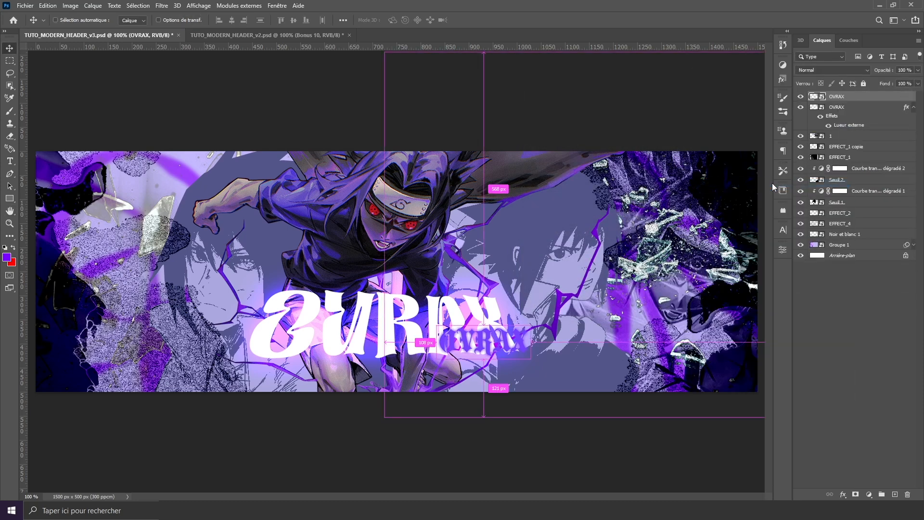
key("ctrl+t")
right_click(470, 183)
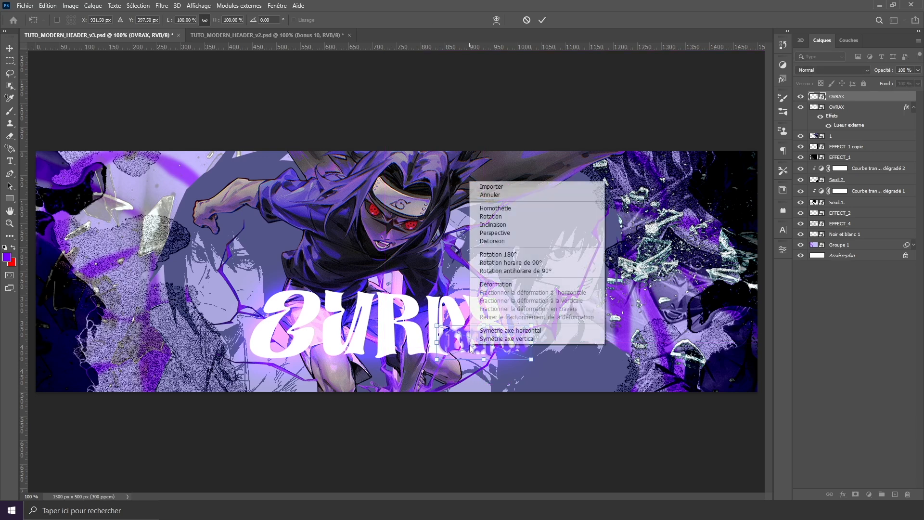
left_click(511, 241)
left_click_drag(533, 363, 545, 366)
key("Return")
Step: Convert the distorted small OVRAX layer to a smart object again and fit it closer under the large title's last letters
right_click(863, 104)
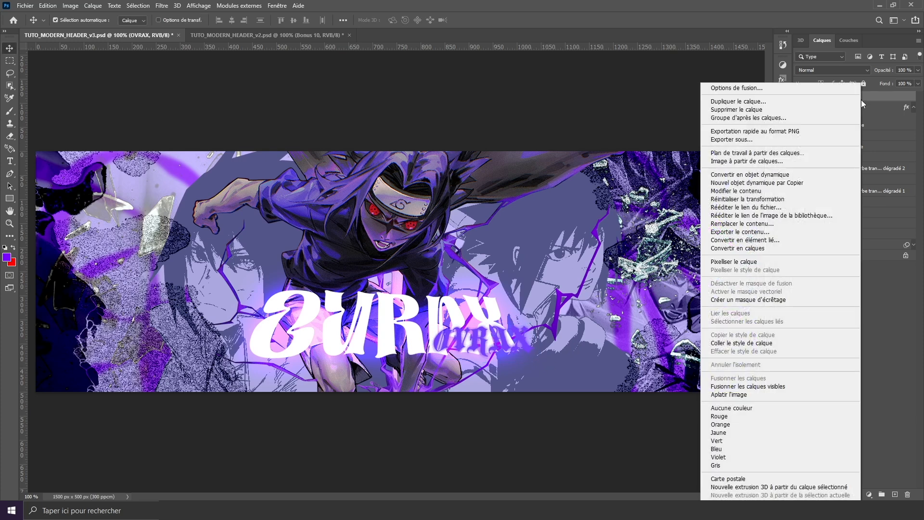
left_click(741, 174)
key("ctrl+t")
mouse_move(509, 343)
left_mouse_down()
mouse_move(519, 342)
mouse_move(497, 343)
mouse_move(513, 344)
mouse_move(505, 350)
left_mouse_up()
key("Return")
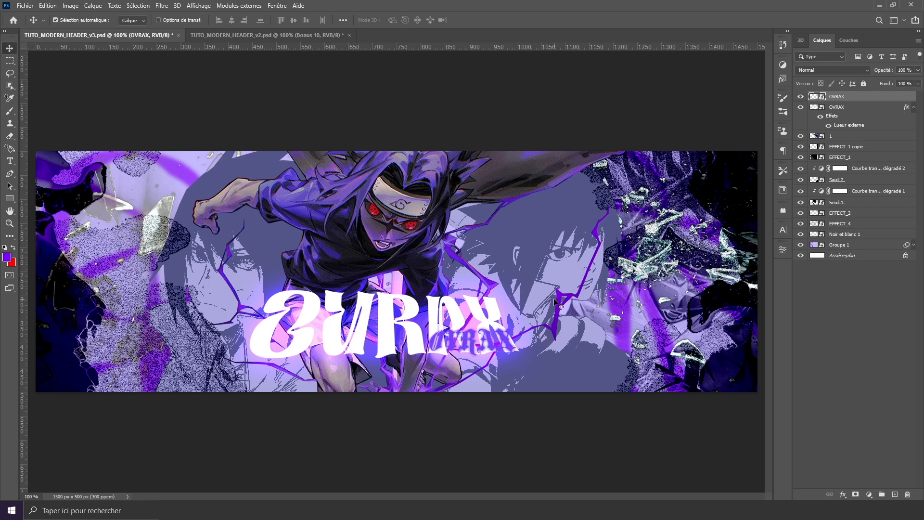
Step: Review the whole banner and save the document
scroll(429, 276, "down", 3)
scroll(414, 296, "up", 4)
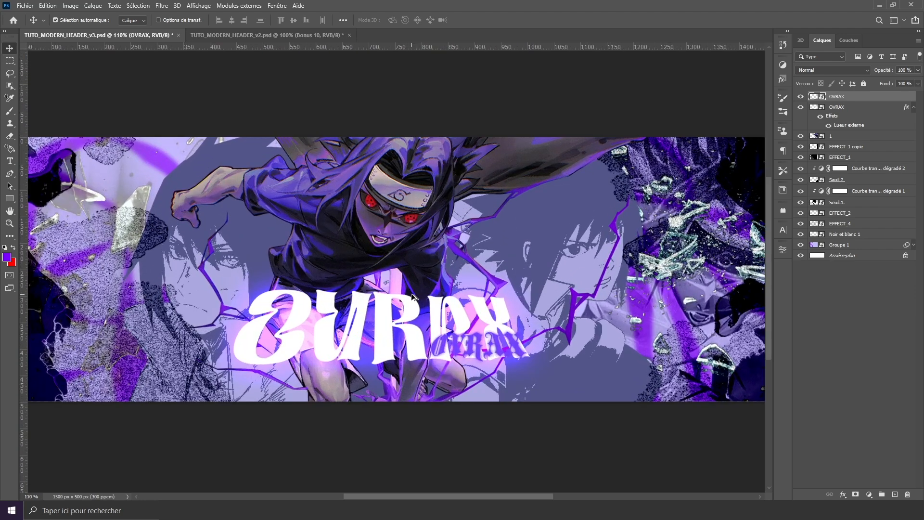
scroll(413, 297, "down", 2)
scroll(413, 297, "up", 1)
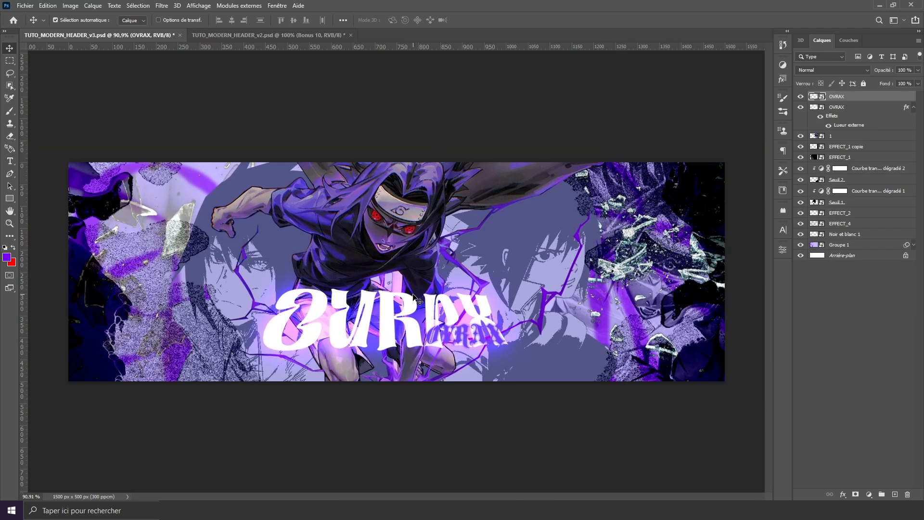
key("ctrl+s")
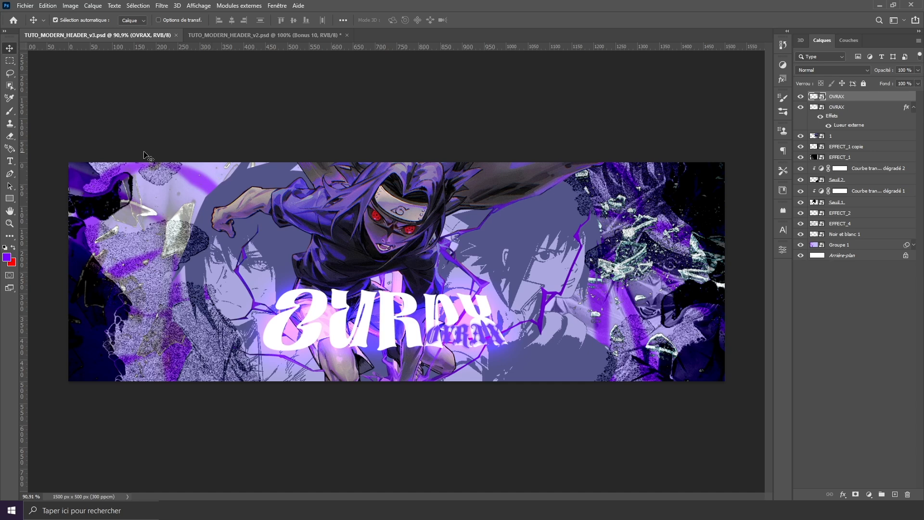
Step: Place the BRUSH_1 file as an embedded smart object at the center of the banner
left_click(28, 5)
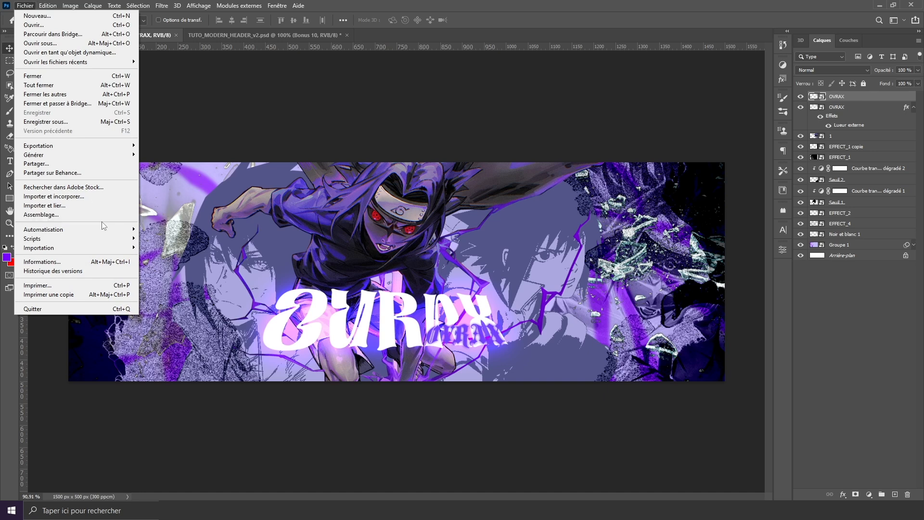
left_click(87, 198)
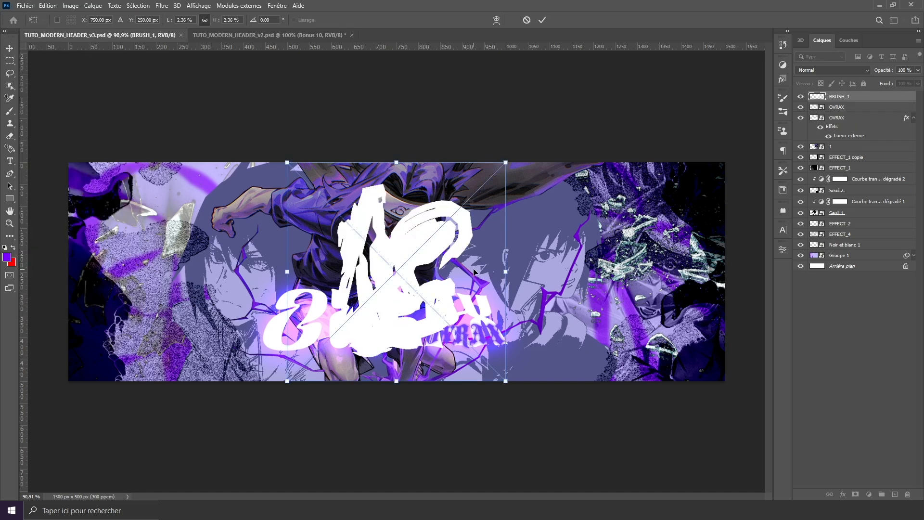
key("Return")
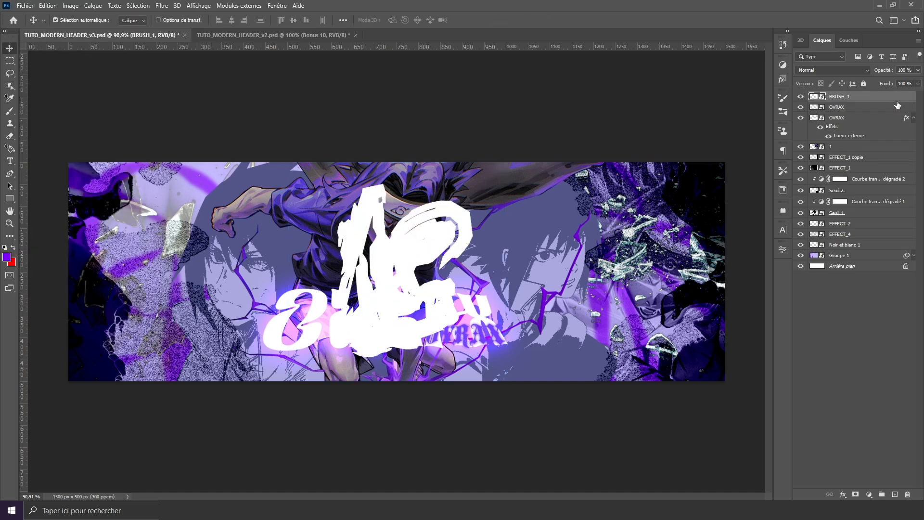
Step: Give the BRUSH_1 layer a 7741ff color overlay and a violet outer glow with a size of 16 px
double_click(887, 100)
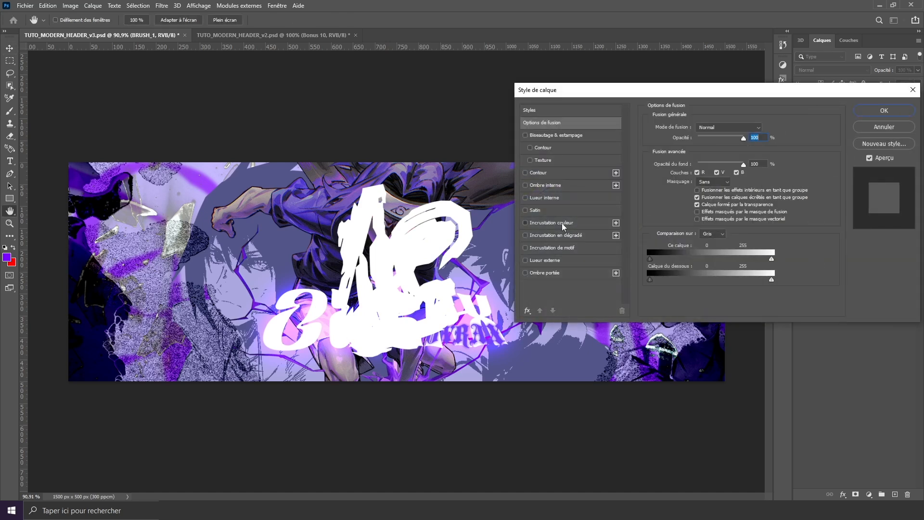
left_click(564, 224)
left_click(769, 130)
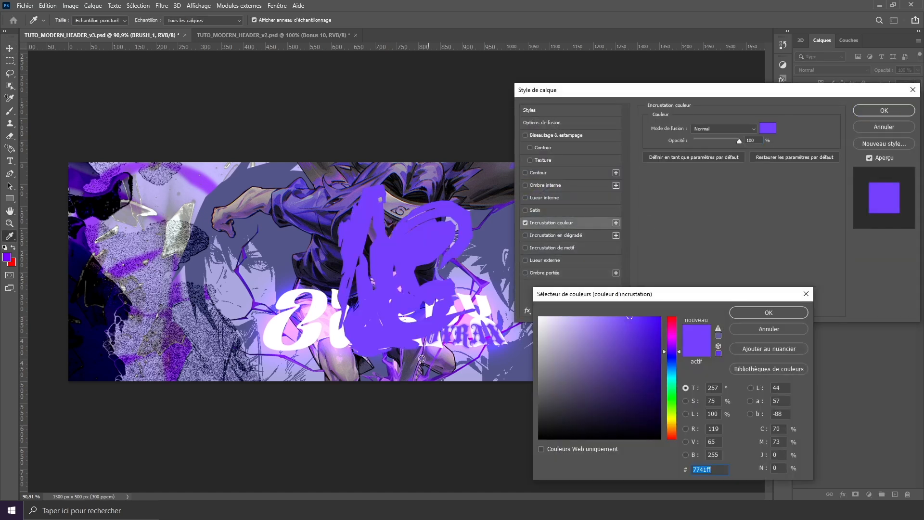
left_click(758, 314)
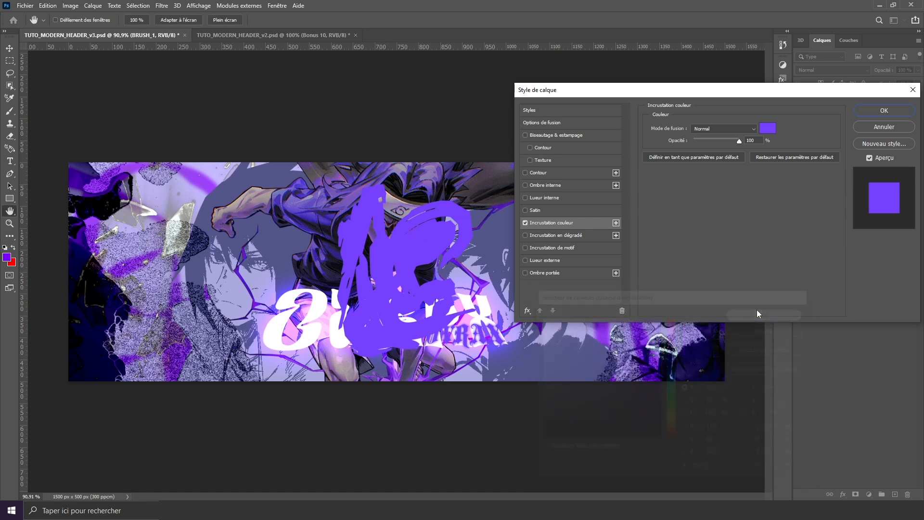
left_click(559, 260)
left_click_drag(699, 212, 700, 211)
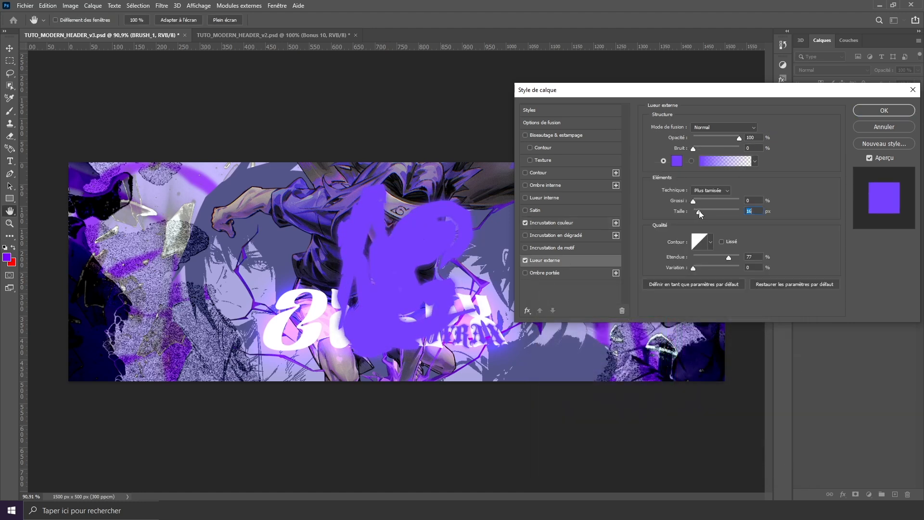
left_click(884, 110)
Step: Convert BRUSH_1 to a smart object and set its blend mode to Densité linéaire +
right_click(853, 98)
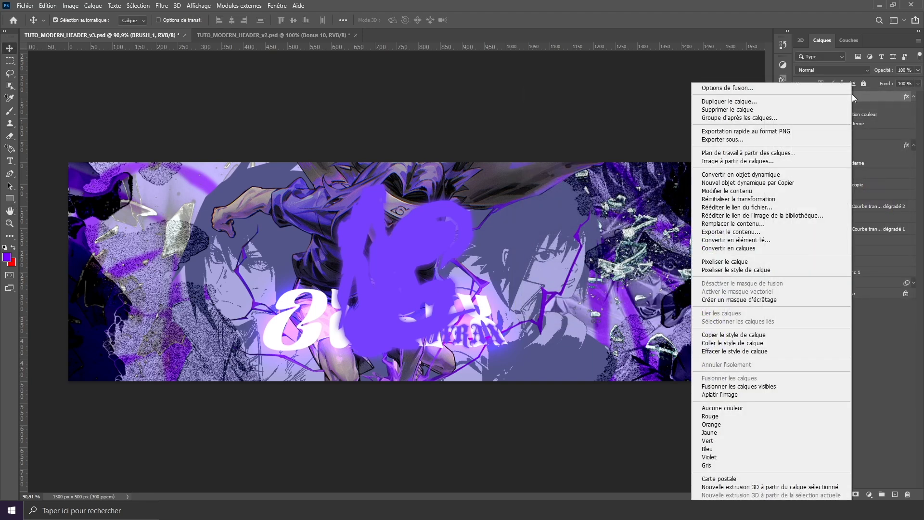
left_click(808, 177)
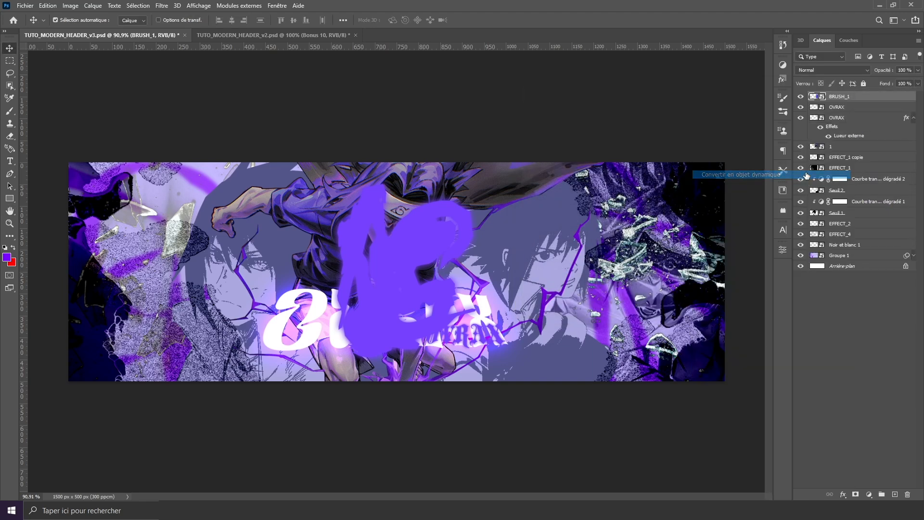
left_click(819, 70)
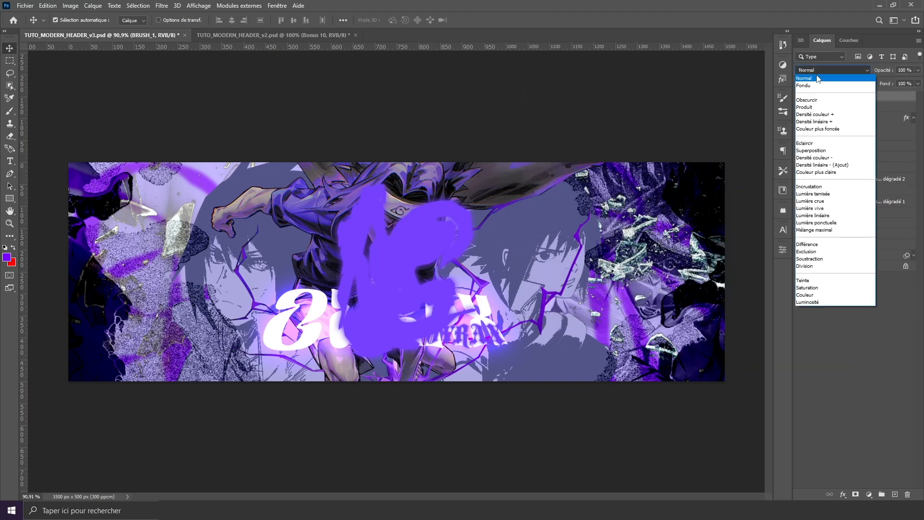
left_click(829, 122)
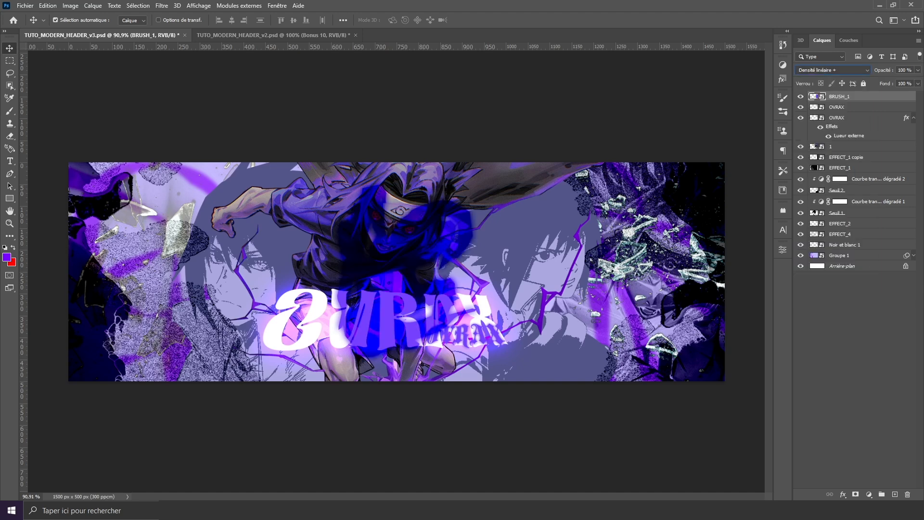
Step: Scale BRUSH_1 up to about 112 % and move it to the banner's lower left corner
key("ctrl+t")
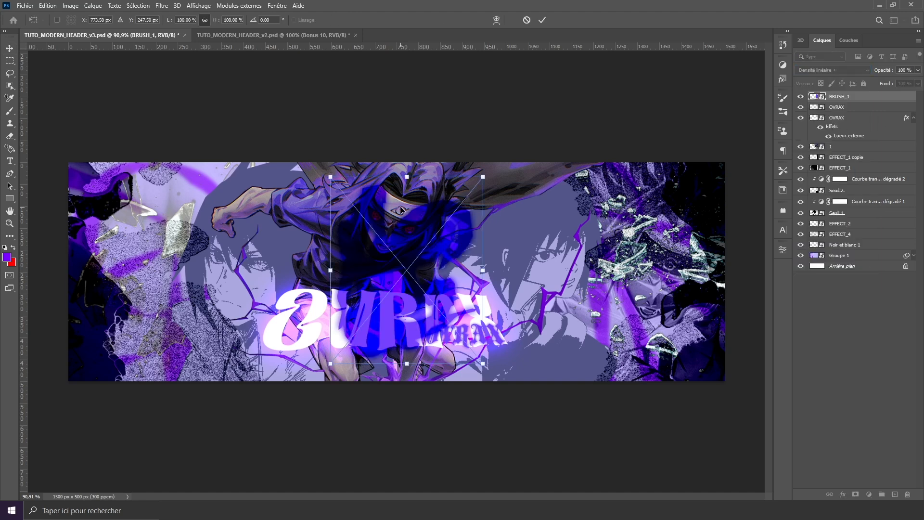
scroll(404, 284, "down", 3)
left_click_drag(405, 284, 253, 301)
mouse_move(306, 287)
left_mouse_down()
mouse_move(372, 285)
mouse_move(308, 288)
mouse_move(320, 299)
left_mouse_up()
mouse_move(277, 273)
left_mouse_down()
mouse_move(251, 341)
mouse_move(278, 359)
mouse_move(236, 358)
mouse_move(250, 349)
left_mouse_up()
key("Return")
Step: Duplicate the brush twice, placing one copy at the top center and the other, scaled to 130.9 % and rotated about -15°, at the lower right corner
key("ctrl+j")
key("ctrl+t")
mouse_move(251, 371)
left_mouse_down()
mouse_move(362, 188)
mouse_move(400, 171)
mouse_move(630, 364)
left_mouse_up()
key("Return")
key("ctrl+j")
key("ctrl+t")
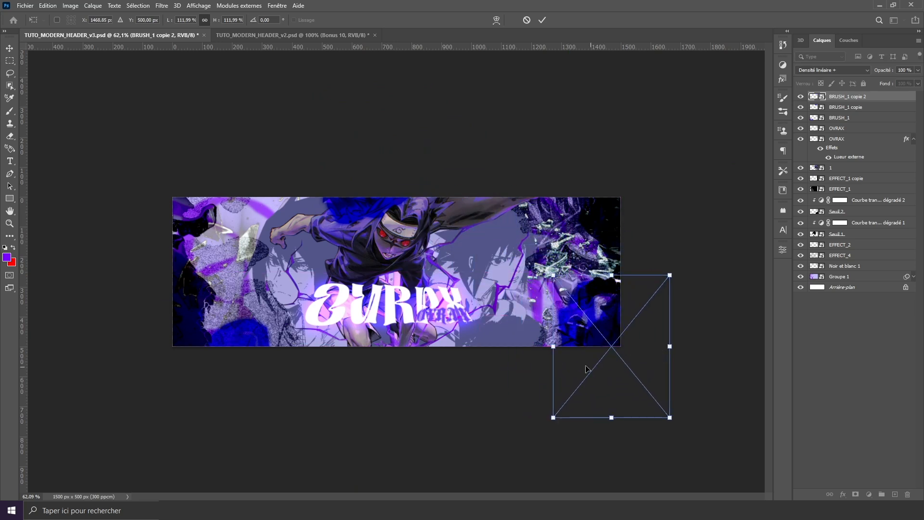
left_click_drag(553, 345, 532, 345)
left_click_drag(571, 309, 549, 336)
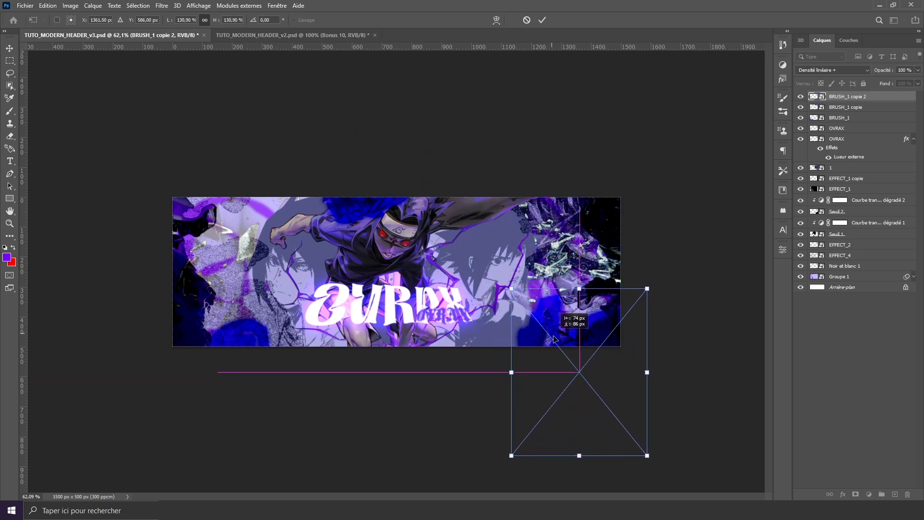
left_click_drag(576, 284, 551, 293)
mouse_move(575, 330)
left_mouse_down()
mouse_move(563, 321)
mouse_move(496, 325)
mouse_move(590, 332)
mouse_move(581, 332)
left_mouse_up()
left_click(674, 305)
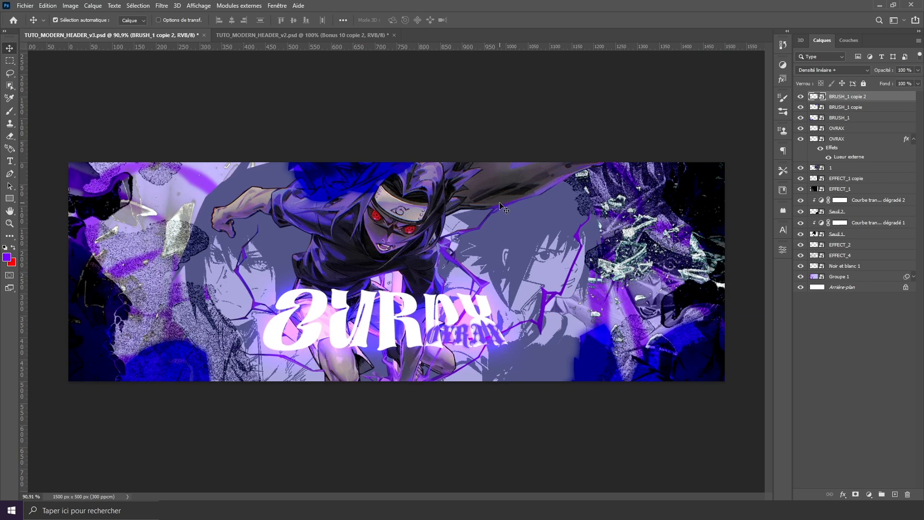
Step: Duplicate the lower right brush, set the copy's blend mode to Luminosité and move it to the banner's upper left corner
key("ctrl+j")
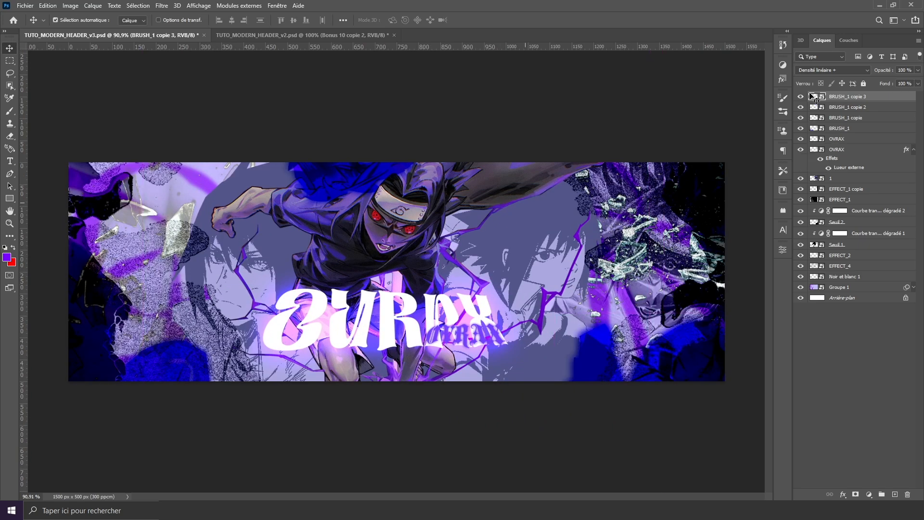
left_click(830, 71)
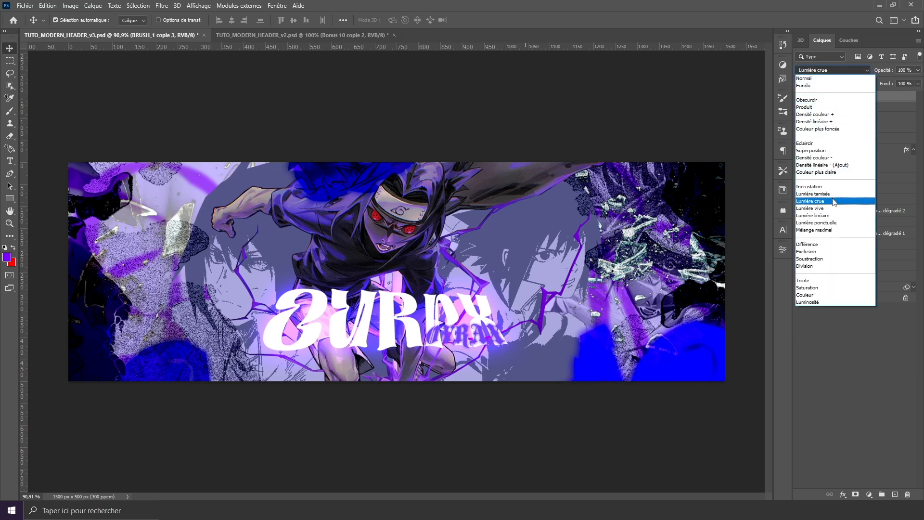
left_click(826, 303)
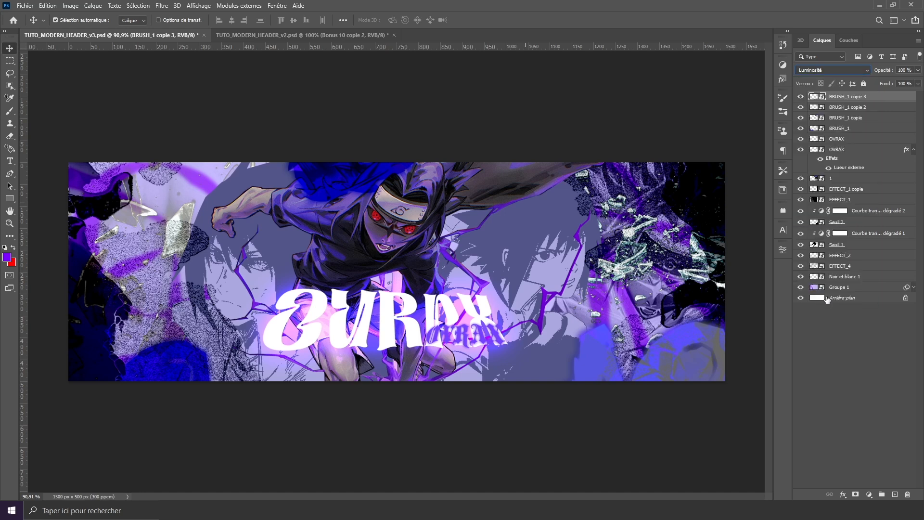
key("ctrl+t")
left_click_drag(668, 367, 129, 76)
Step: Duplicate the Luminosité brush and place the copy at the banner's bottom center, over the lower part of the large title
mouse_move(136, 79)
left_mouse_down()
mouse_move(151, 111)
mouse_move(122, 169)
mouse_move(124, 161)
mouse_move(445, 440)
mouse_move(363, 369)
mouse_move(358, 348)
mouse_move(458, 363)
mouse_move(456, 337)
mouse_move(364, 365)
mouse_move(349, 360)
left_mouse_up()
key("Return")
key("ctrl+j")
key("ctrl+t")
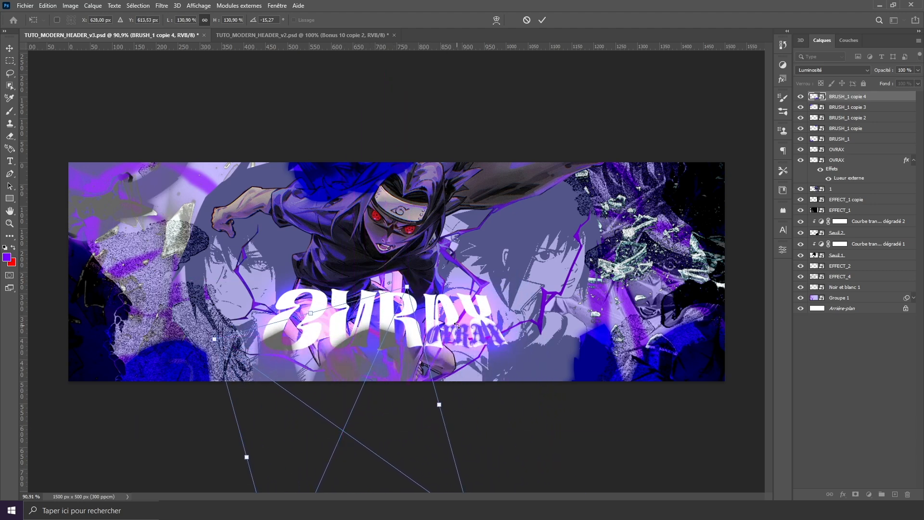
key("Return")
Step: Duplicate the bottom center brush and move the new copy to the banner's upper right corner
left_click_drag(458, 327, 459, 331, "alt")
key("ctrl+t")
mouse_move(415, 385)
left_mouse_down()
mouse_move(409, 377)
mouse_move(691, 113)
mouse_move(683, 129)
mouse_move(621, 153)
mouse_move(599, 179)
mouse_move(549, 147)
mouse_move(655, 155)
mouse_move(700, 202)
mouse_move(677, 185)
left_mouse_up()
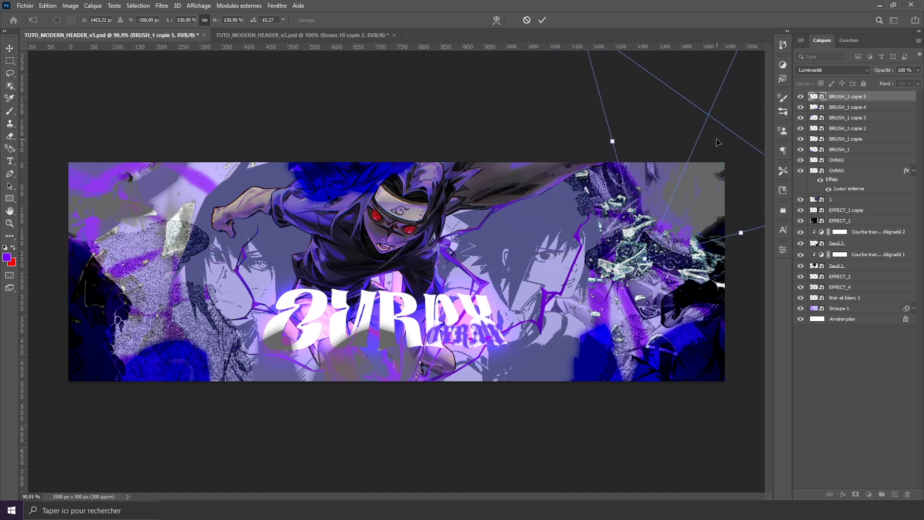
key("Return")
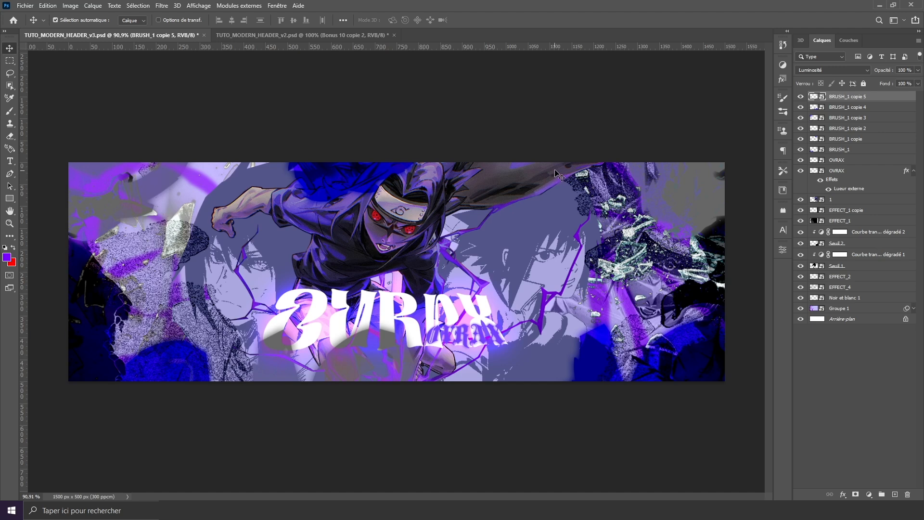
Step: Place EFFECT_3 as an embedded object above the OVRAX layers, shift it to the upper center-right, and set its blend mode to Lumière vive
left_click(858, 161)
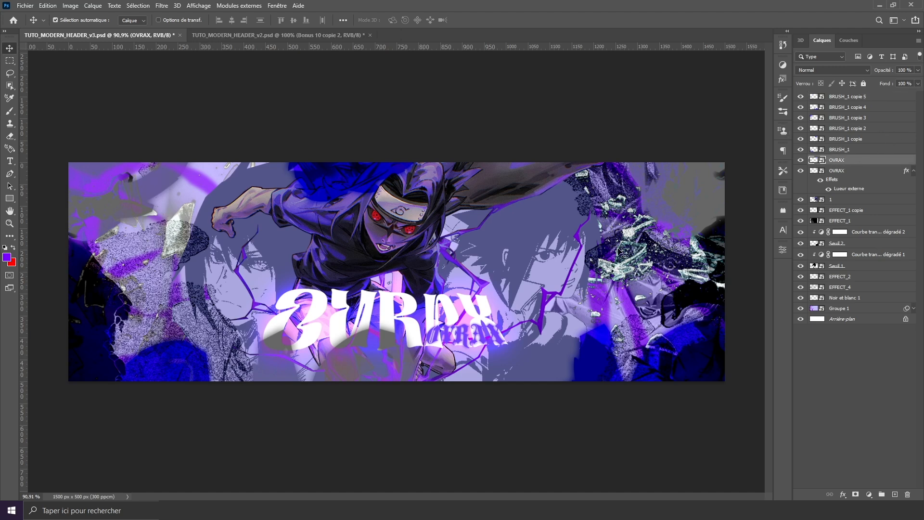
left_click(25, 5)
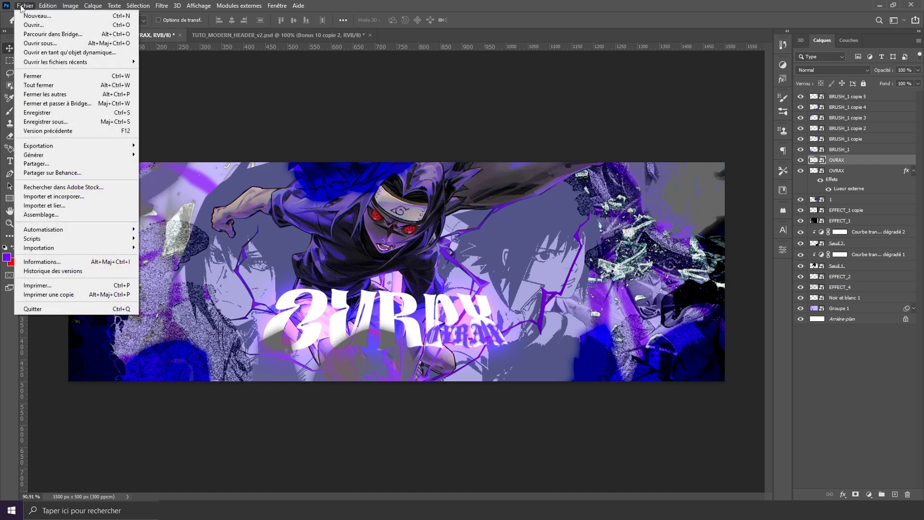
left_click(105, 196)
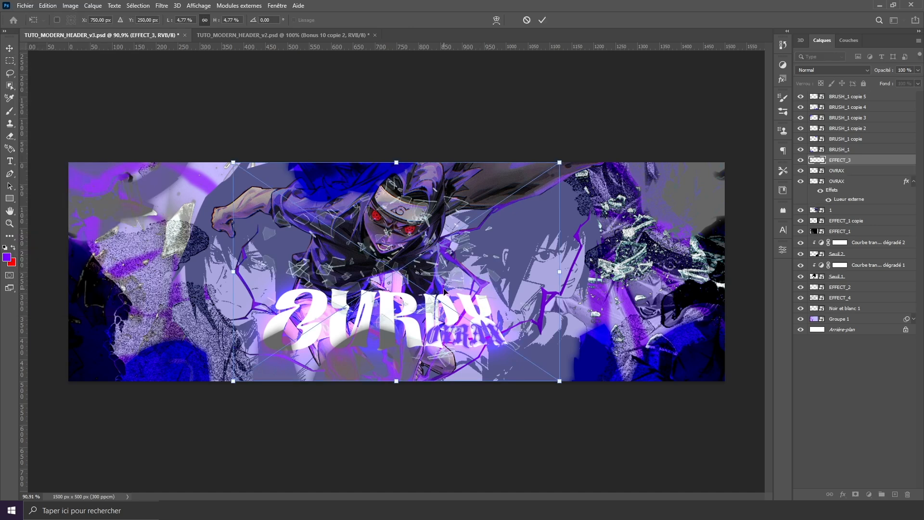
left_click_drag(443, 293, 510, 162)
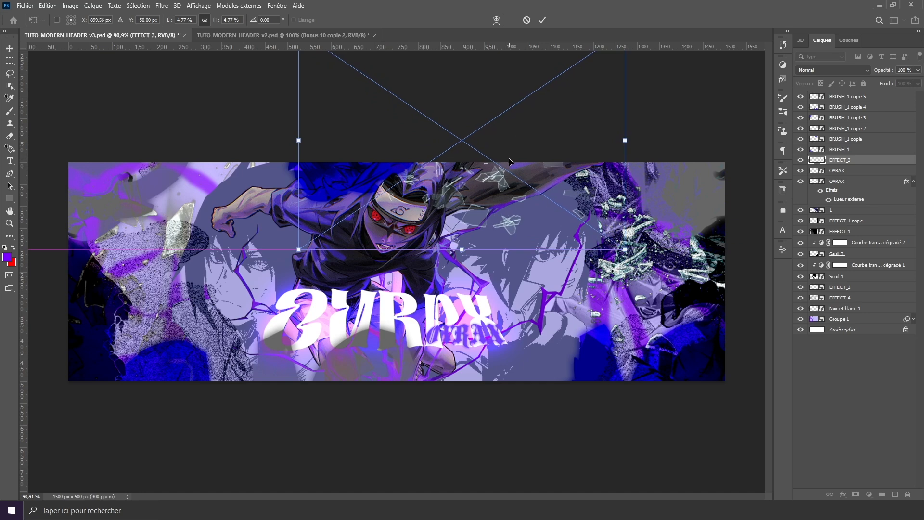
key("Return")
left_click(833, 70)
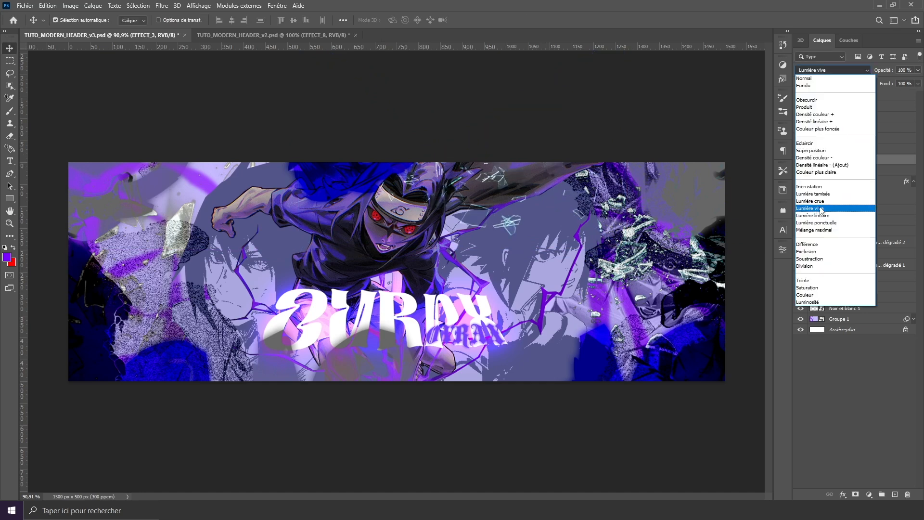
left_click(832, 209)
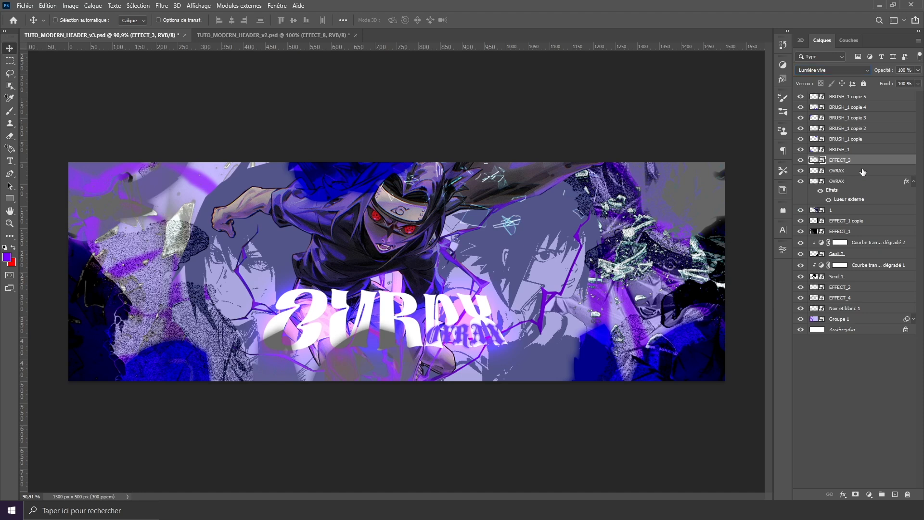
Step: Duplicate EFFECT_3 and move the copy to the lower left part of the banner
key("ctrl+j")
key("ctrl+t")
left_click_drag(480, 182, 337, 399)
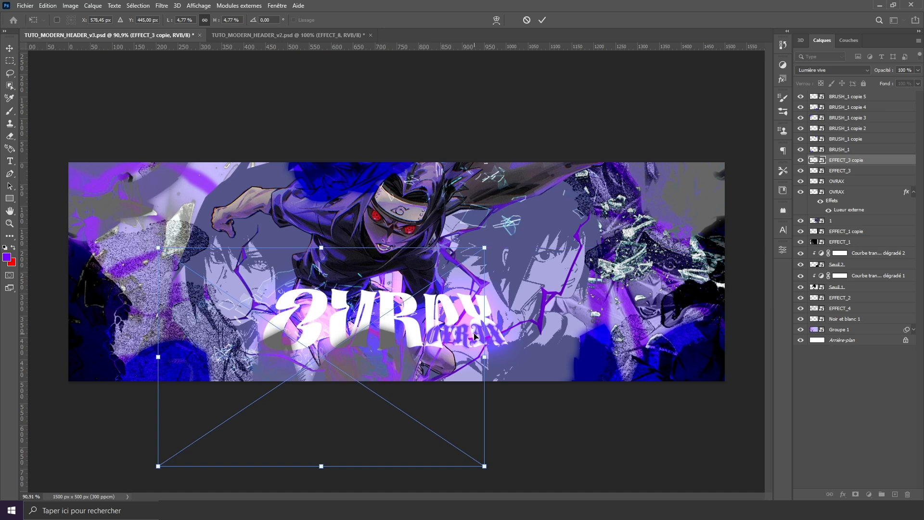
key("Return")
Step: Place EFFECT_5 as an embedded object, enlarge it to 13.81 % over the banner's left half, and set its blend mode to Couleur
left_click(25, 6)
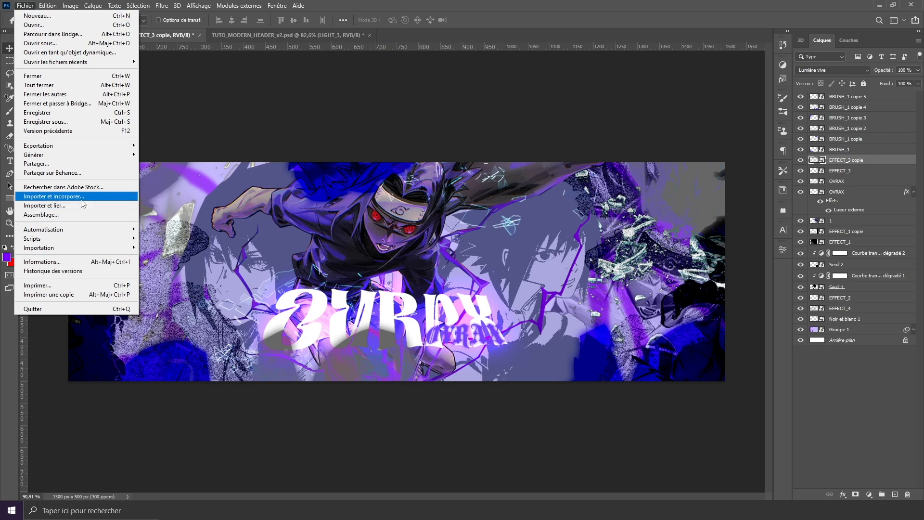
left_click(53, 196)
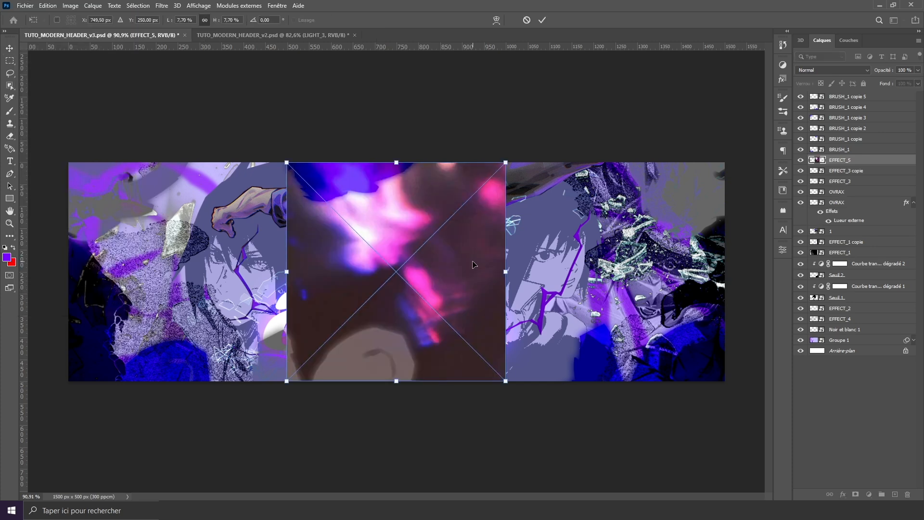
left_click_drag(472, 264, 509, 272)
left_click_drag(458, 286, 402, 312)
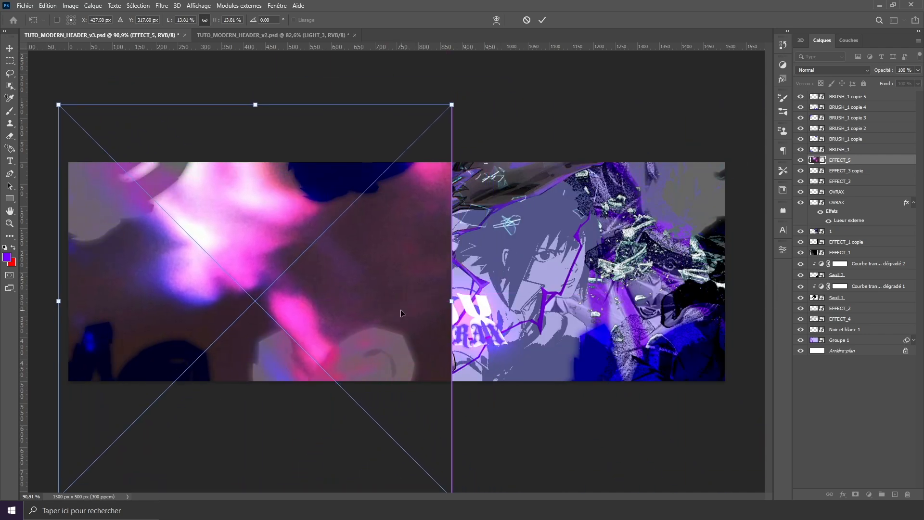
key("Return")
left_click(831, 73)
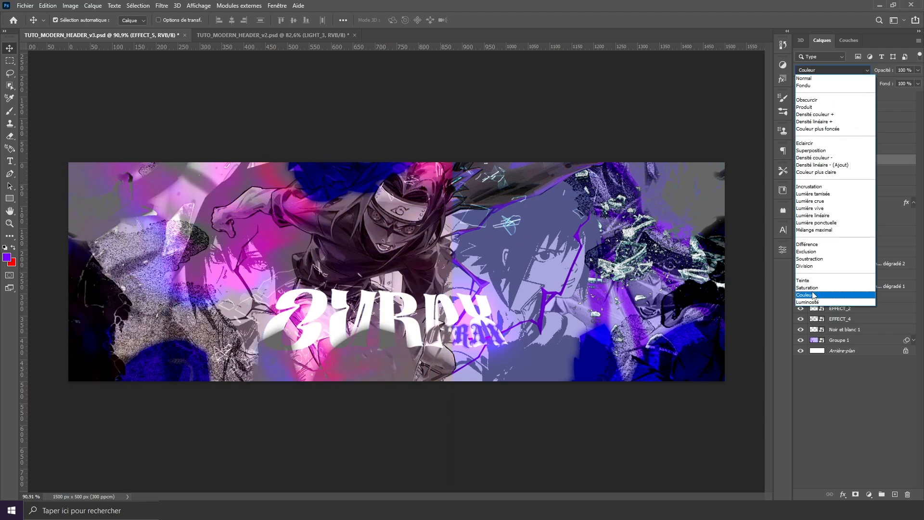
left_click(813, 295)
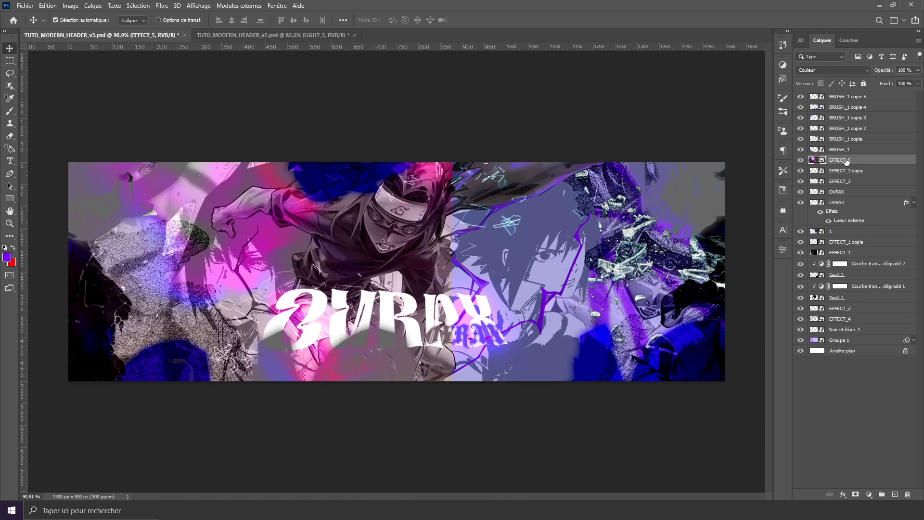
Step: Add a layer mask to EFFECT_5 and prepare a smaller round brush with minimum hardness and black (000000) as the foreground color
left_click(857, 495)
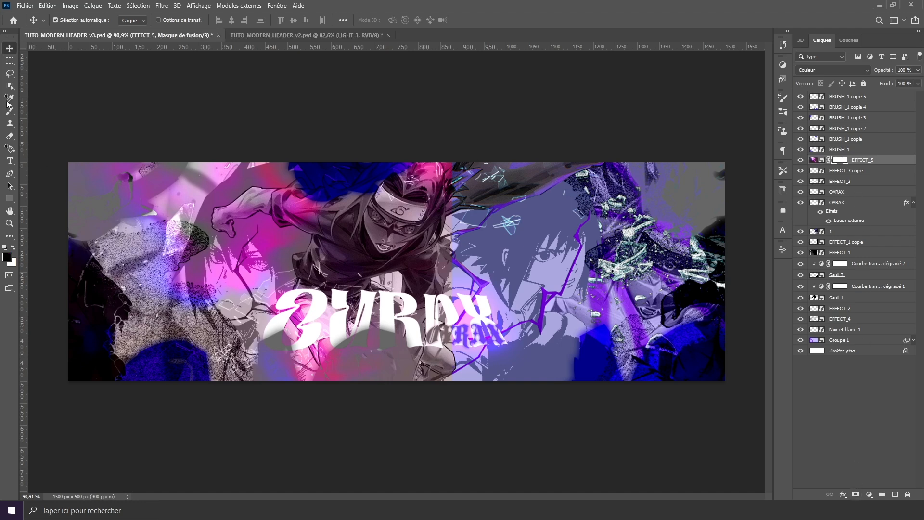
left_click(8, 112)
left_click(68, 21)
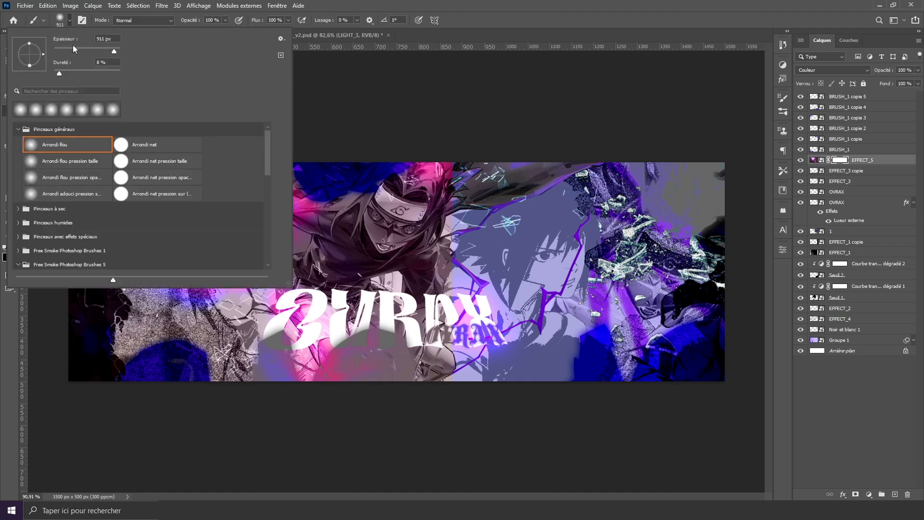
left_click_drag(59, 74, 38, 77)
left_click_drag(115, 54, 113, 50)
key("Return")
left_click(7, 257)
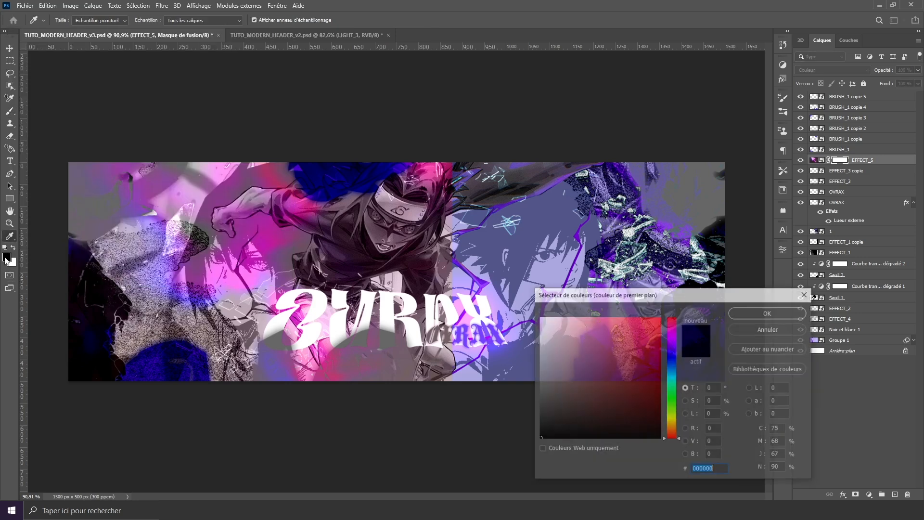
left_click(769, 313)
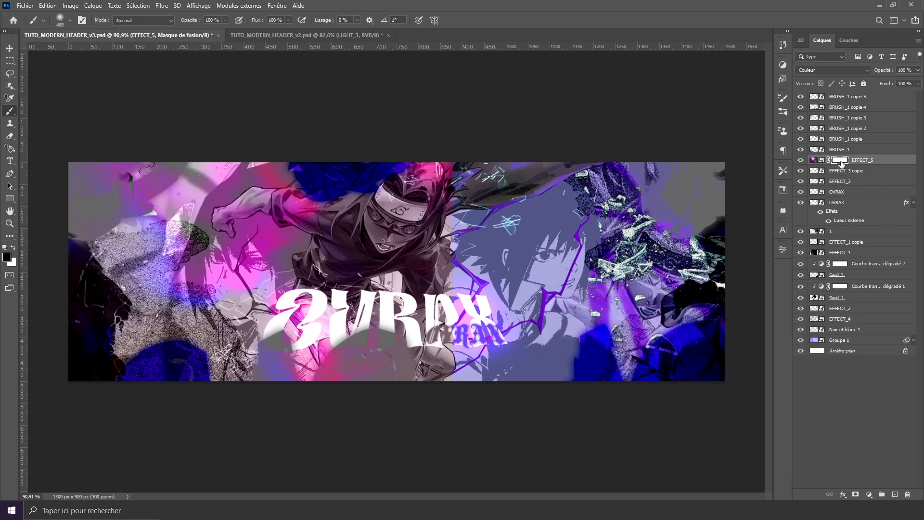
Step: Paint black on EFFECT_5's layer mask over the central character and along the banner's far left side to remove the color effect there
key("Caps_Lock")
left_click_drag(390, 236, 399, 239)
scroll(509, 233, "up", 1)
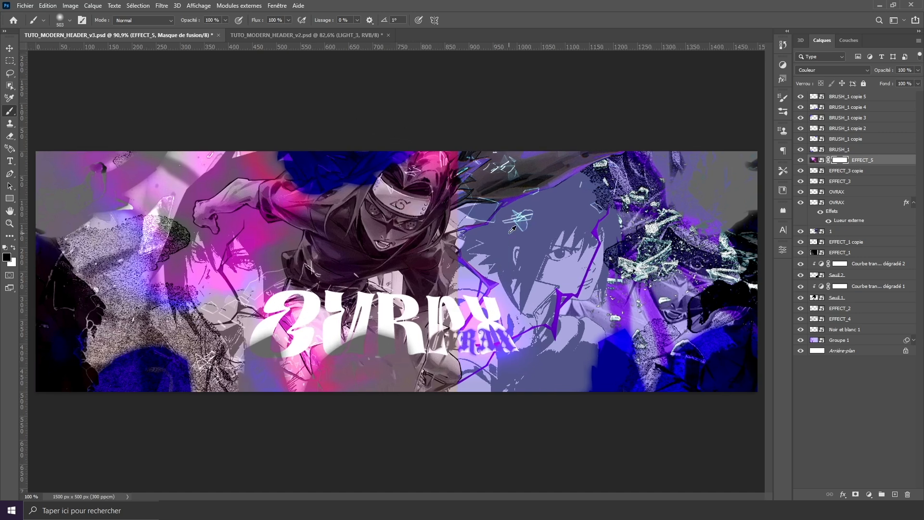
scroll(512, 231, "up", 4)
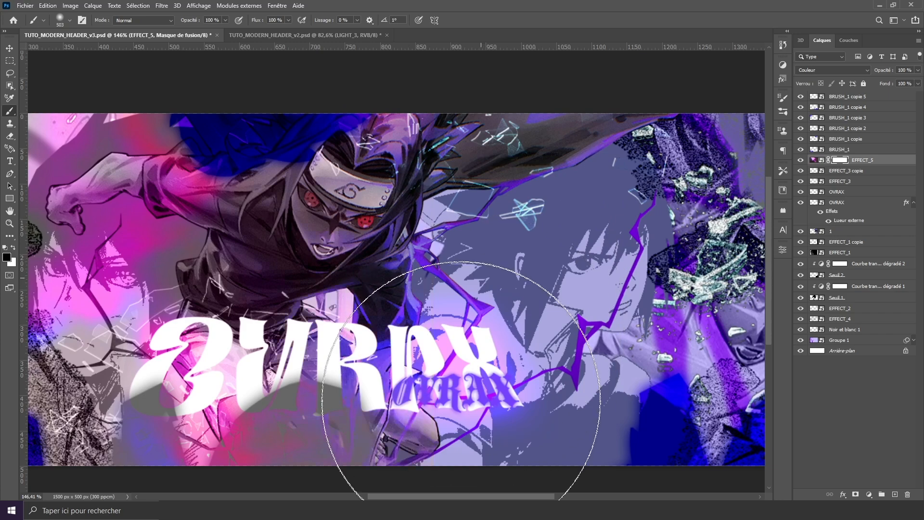
key("ctrl+0")
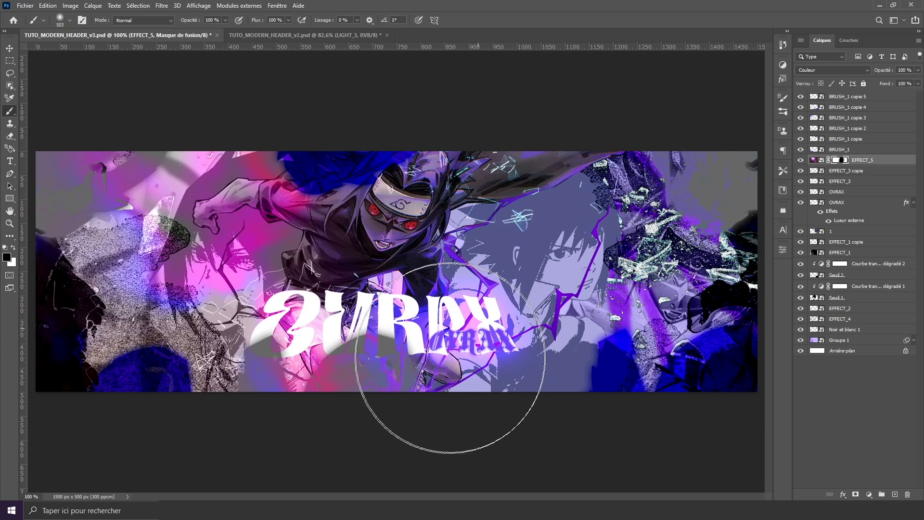
scroll(391, 124, "down", 1)
mouse_move(121, 151)
left_mouse_down()
mouse_move(91, 201)
mouse_move(127, 152)
mouse_move(81, 257)
mouse_move(94, 231)
mouse_move(96, 361)
left_mouse_up()
scroll(260, 292, "up", 2)
scroll(240, 306, "down", 3)
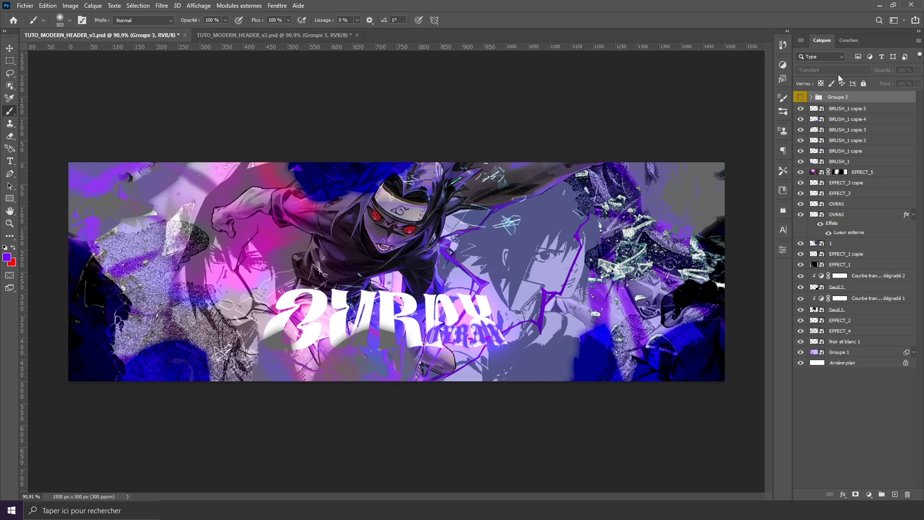
Step: Show Groupe 3, expand it, hide all its adjustments except Luminosité/Contraste 1, and open that adjustment's properties
left_click(802, 98)
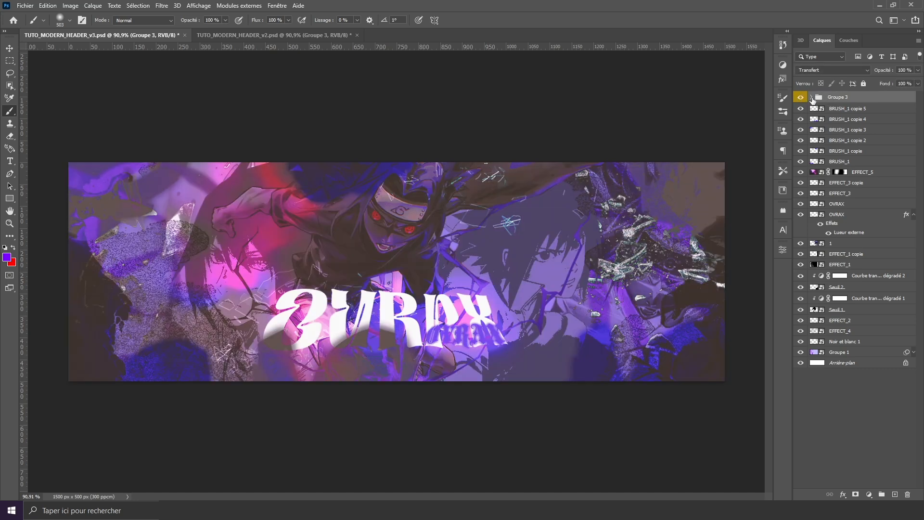
left_click(813, 98)
left_click_drag(801, 109, 800, 181)
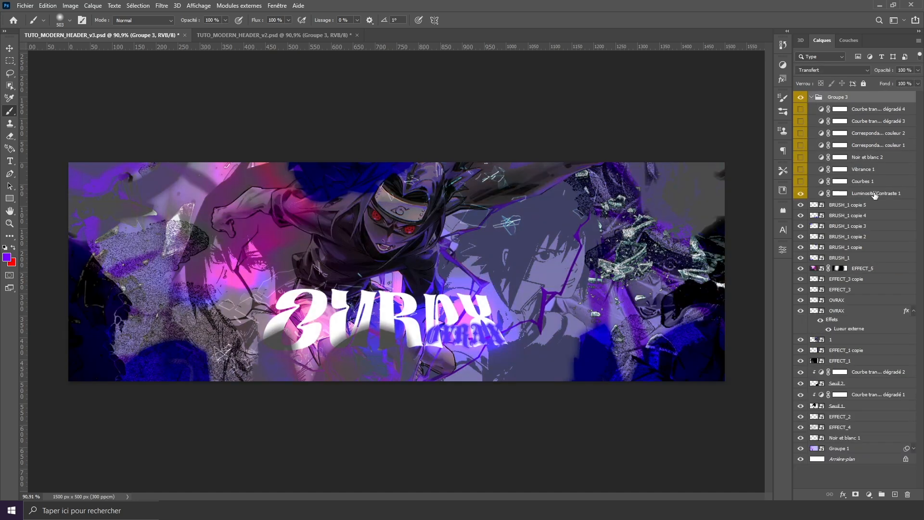
left_click(875, 195)
left_click(784, 249)
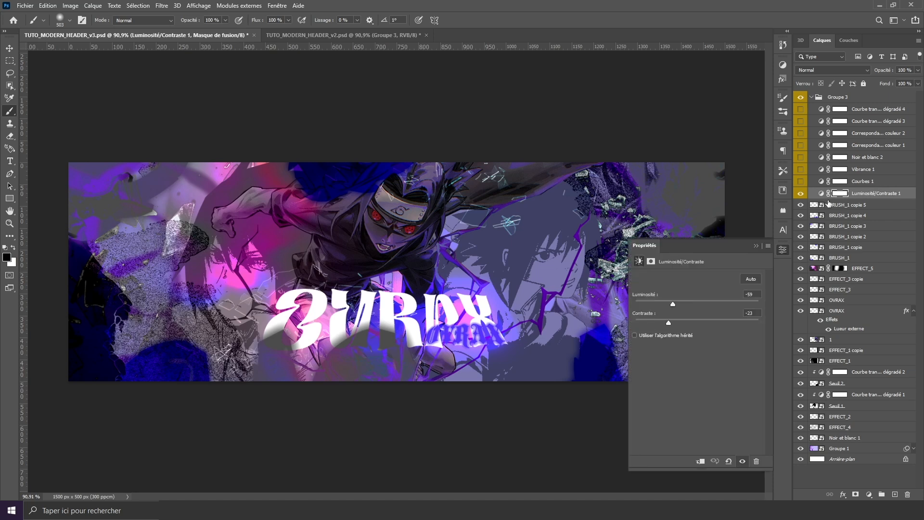
left_click(869, 495)
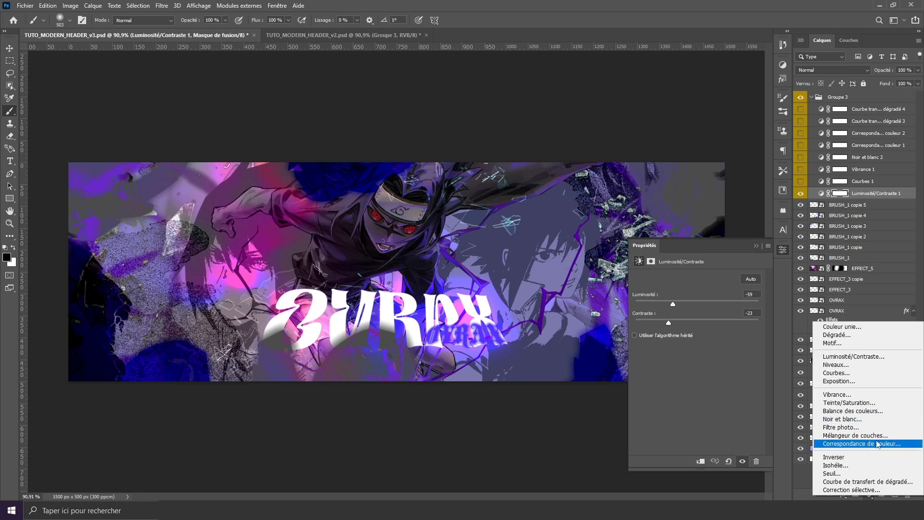
left_click(874, 193)
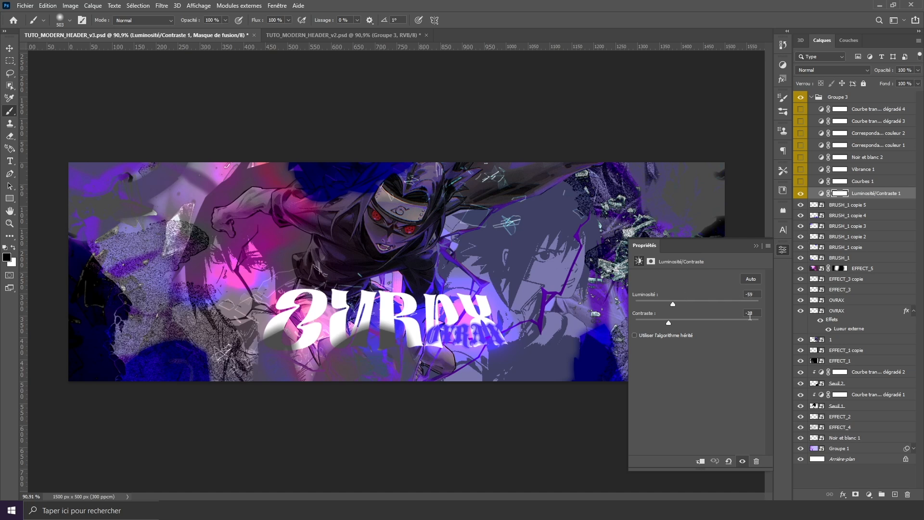
Step: Turn on Courbes 1, Vibrance 1 and Noir et blanc 2 in Groupe 3, bringing up each one's settings
left_click(861, 182)
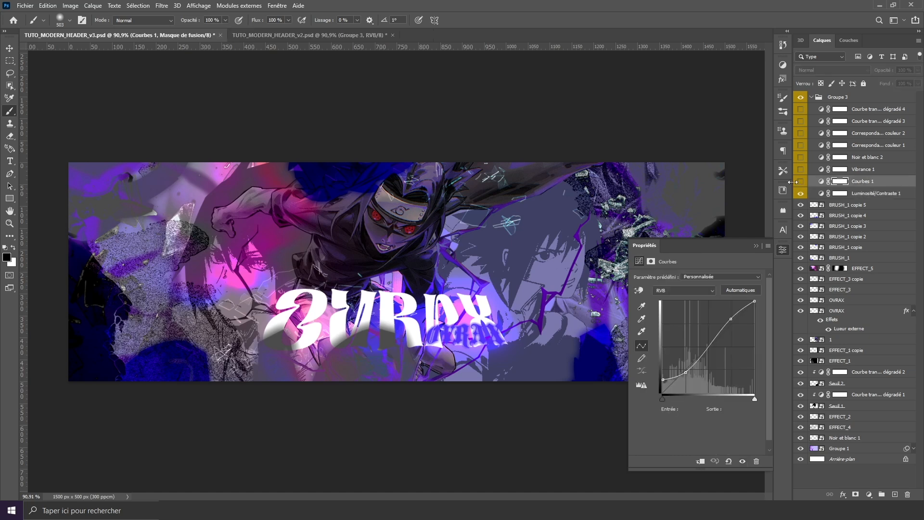
left_click(800, 182)
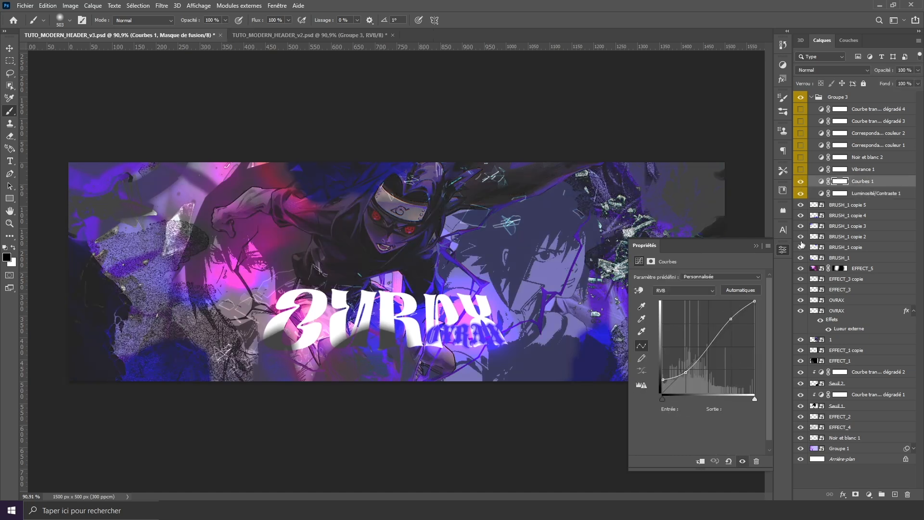
left_click(858, 169)
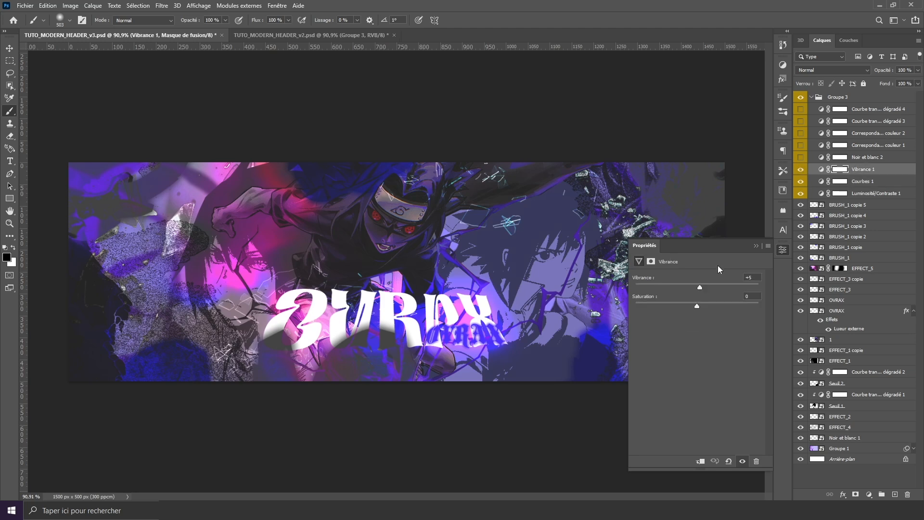
left_click(862, 157)
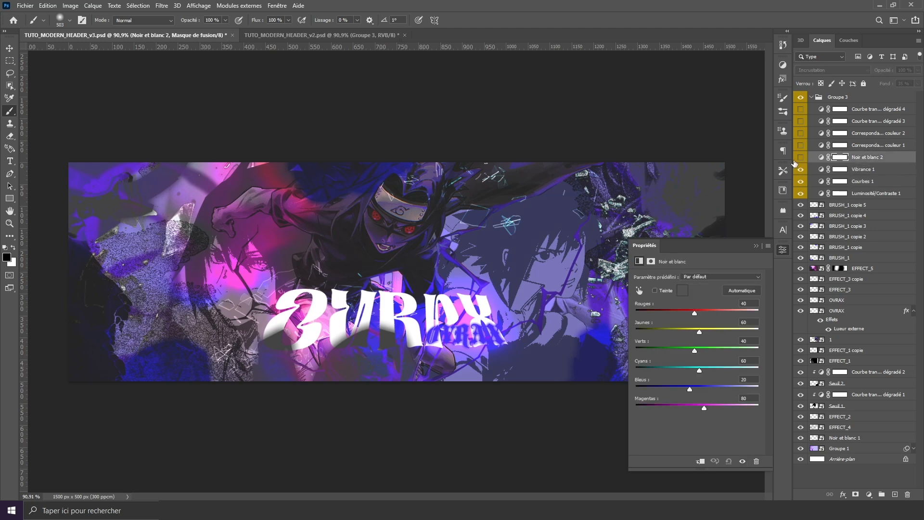
left_click(800, 157)
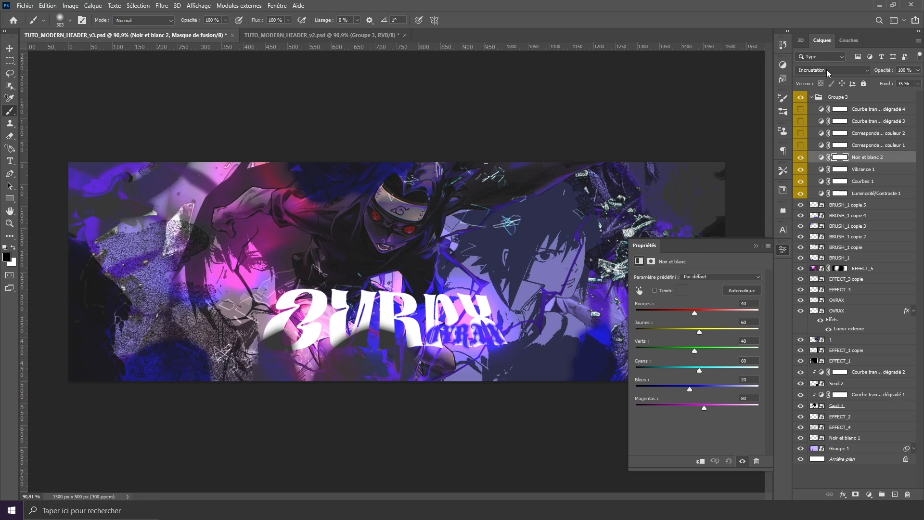
Step: Turn on the two Correspondance de couleur adjustments in Groupe 3 and bring up their lookup table settings
left_click(800, 145)
left_click(868, 147)
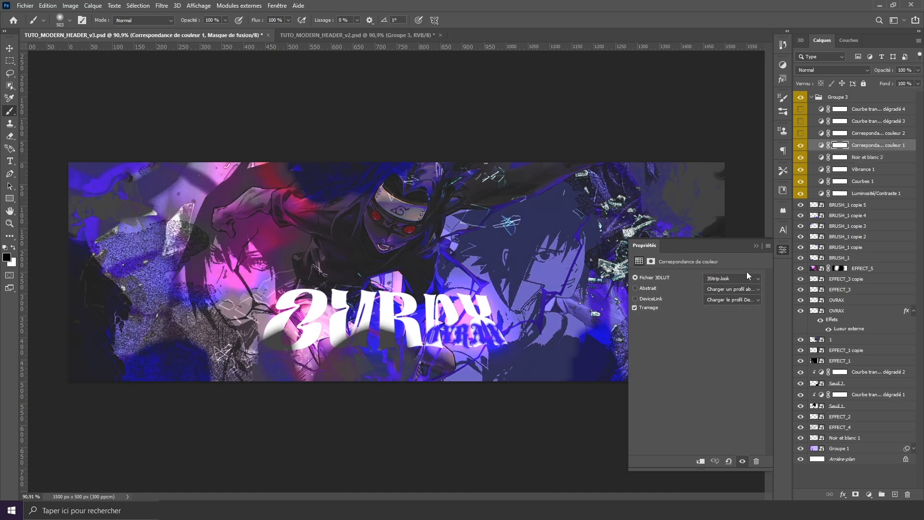
left_click(800, 134)
left_click(864, 138)
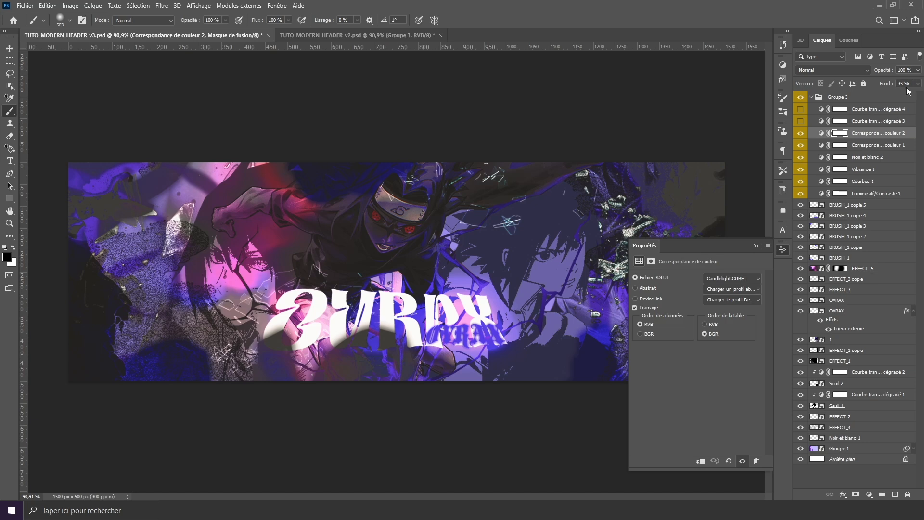
Step: Turn on Courbe de transfert de dégradé 3 and 4, bring up their gradient settings, and collapse Groupe 3
left_click(801, 122)
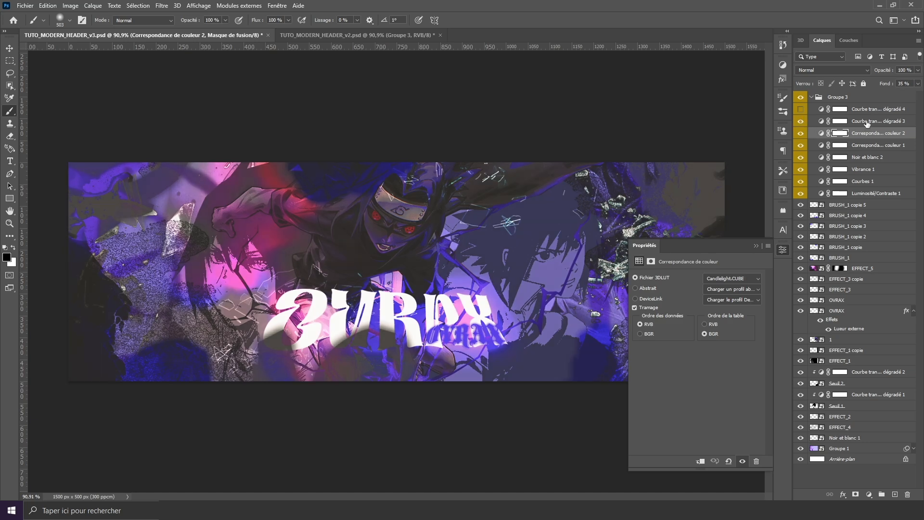
left_click(854, 123)
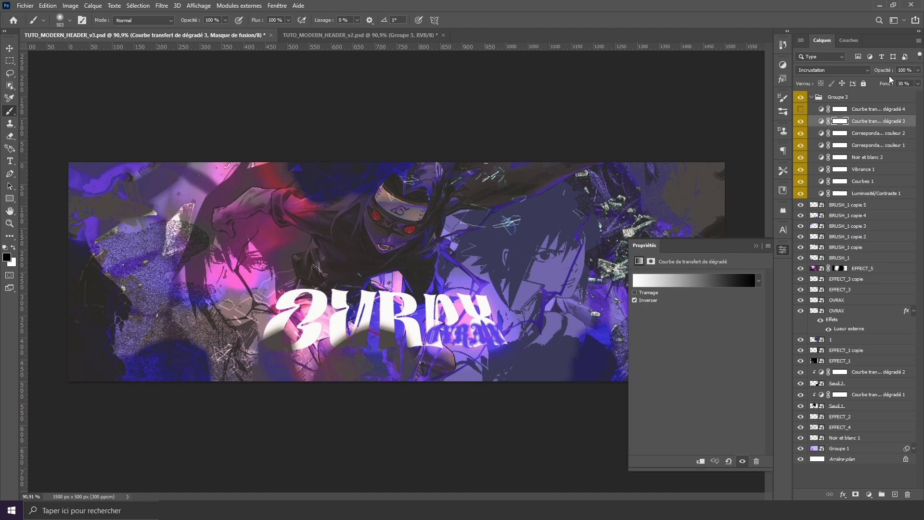
left_click(801, 110)
left_click(879, 111)
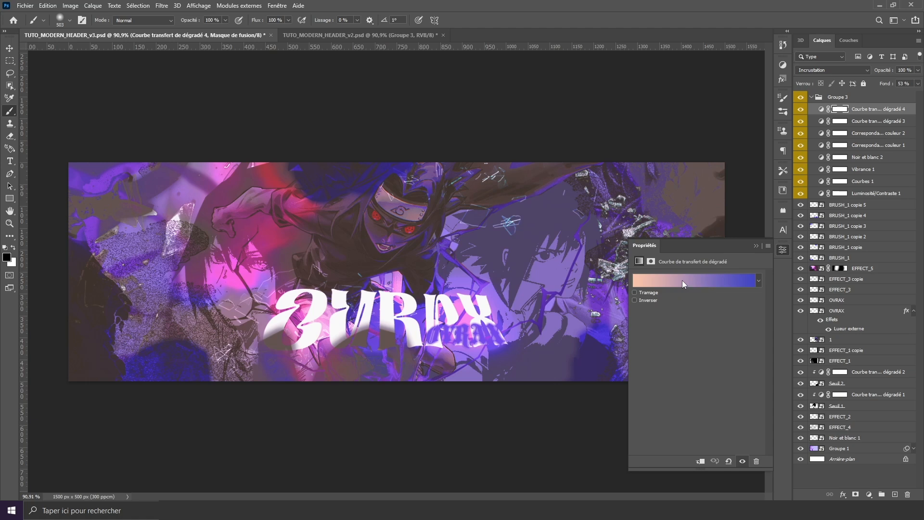
left_click(813, 99)
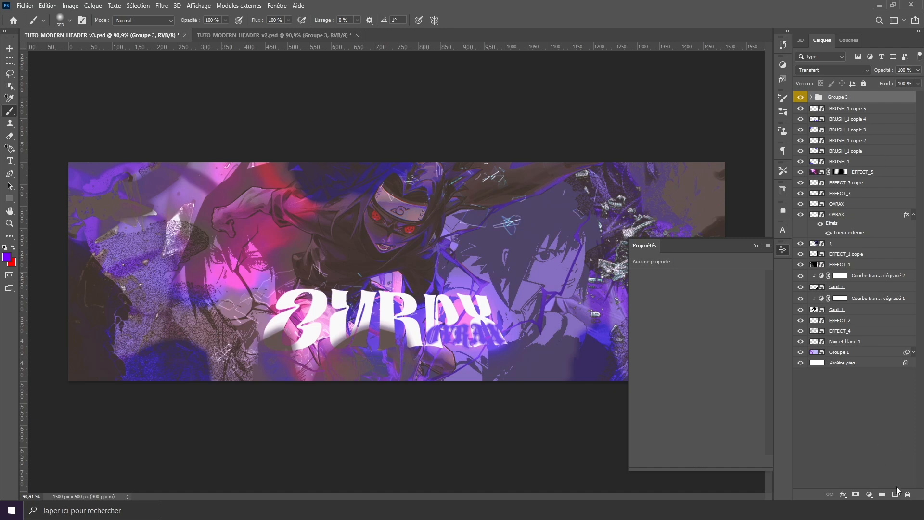
Step: Add a layer above Groupe 3 and paint a soft red glow over each of the central character's eyes with a 125 px brush
left_click(895, 495)
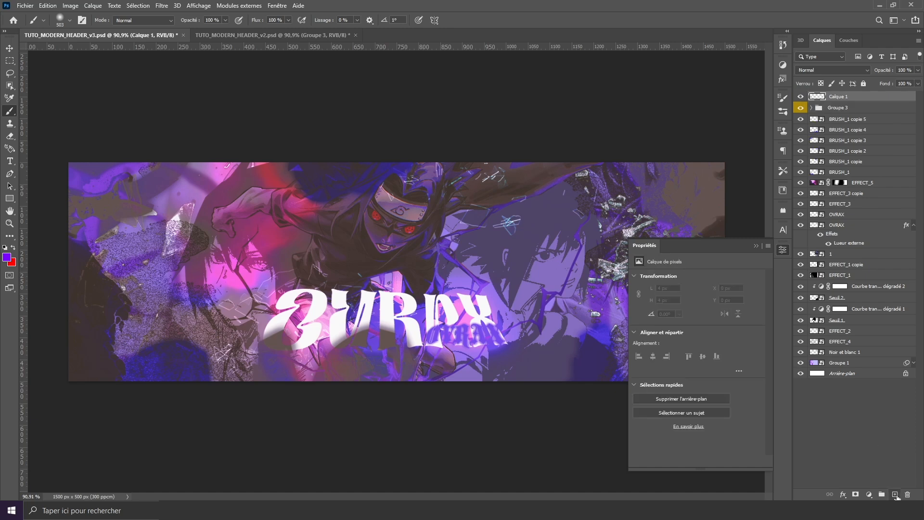
left_click(755, 246)
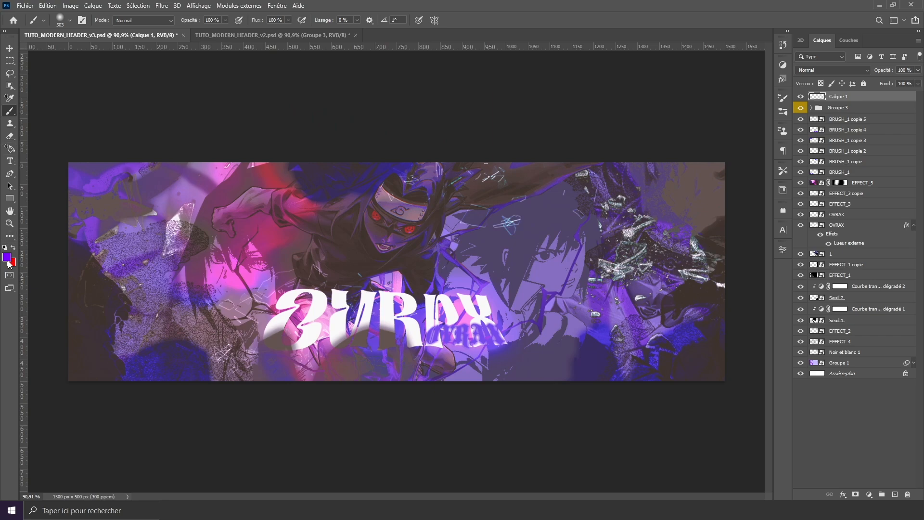
scroll(366, 221, "up", 8)
left_click_drag(430, 198, 274, 207)
scroll(450, 206, "up", 5)
left_click_drag(390, 205, 356, 205)
left_click(345, 207)
left_click(464, 258)
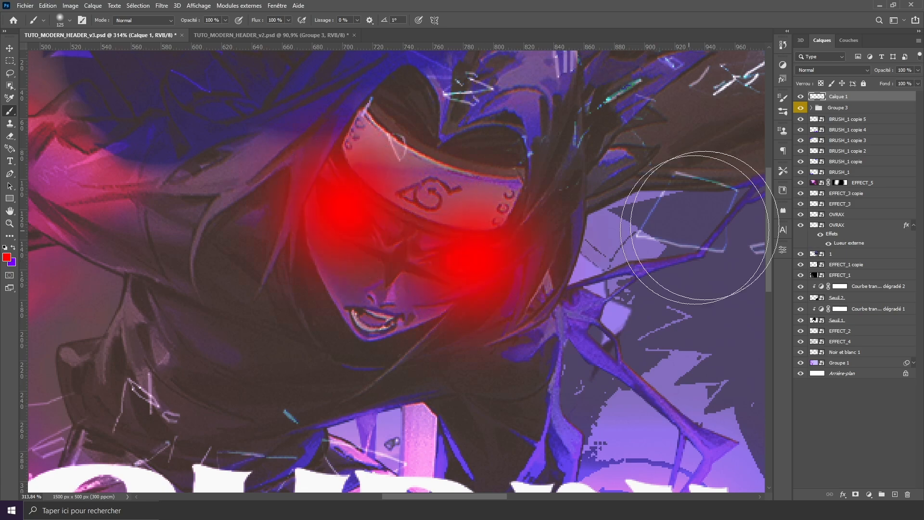
Step: Set the red eye glow layer's blend mode to Densité linéaire - (Ajout) and its fill to 43 %
scroll(409, 239, "down", 5)
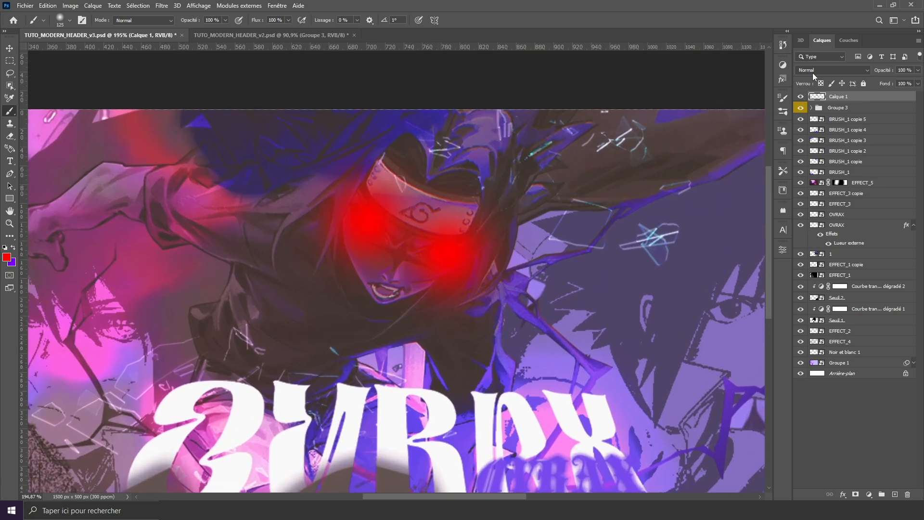
left_click(814, 72)
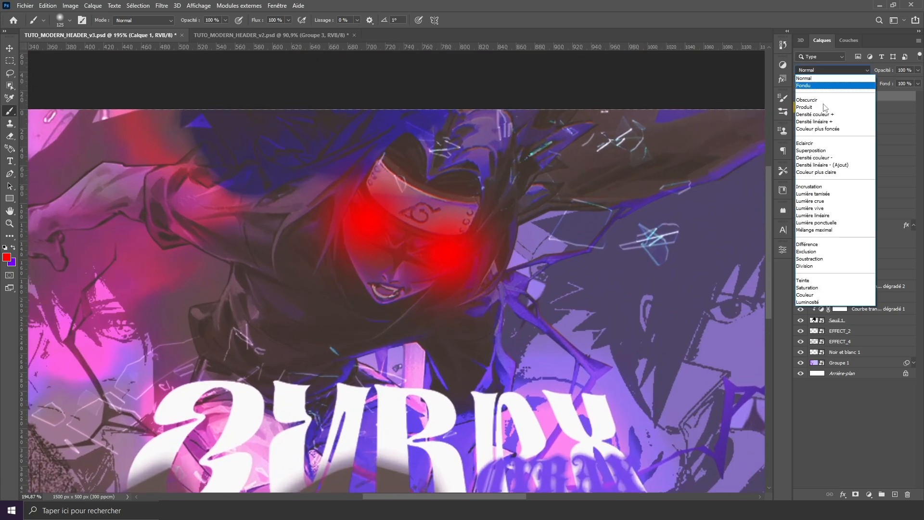
left_click(832, 164)
left_click(918, 84)
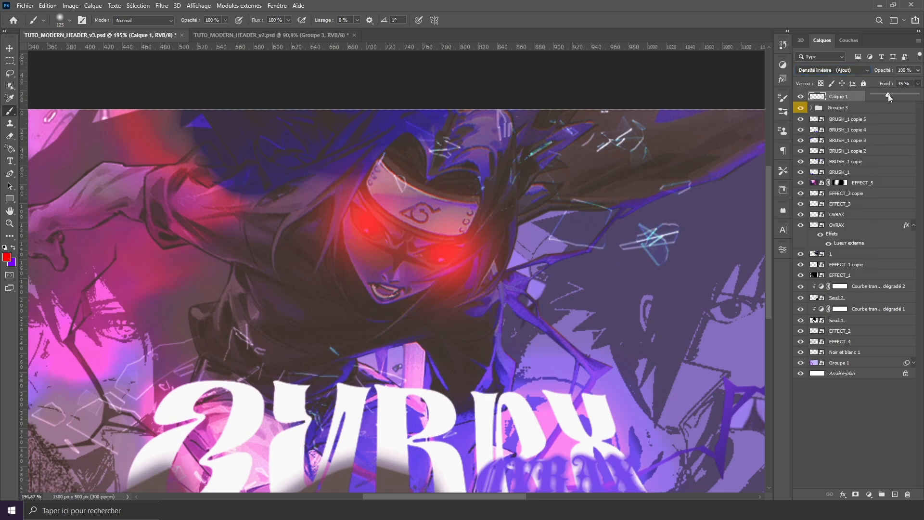
left_click_drag(889, 98, 892, 97)
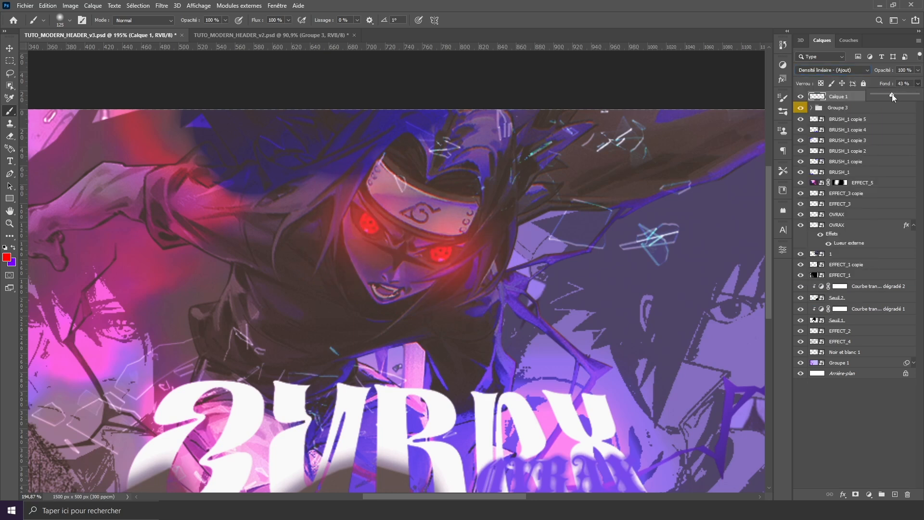
Step: Add another layer in Densité linéaire - (Ajout) mode and prepare a large soft brush with violet as the foreground color
left_click(895, 494)
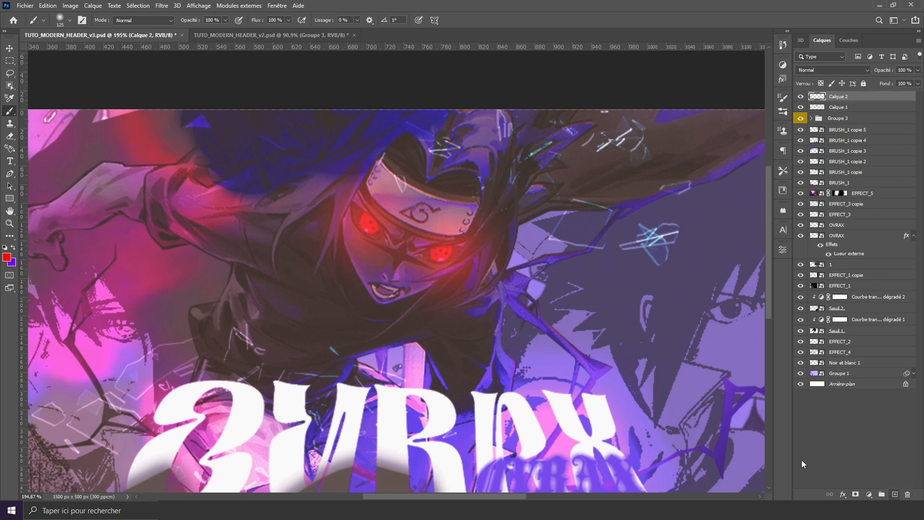
scroll(394, 316, "down", 3)
scroll(394, 316, "down", 5)
left_click(14, 248)
left_click_drag(275, 280, 334, 283)
left_click(818, 70)
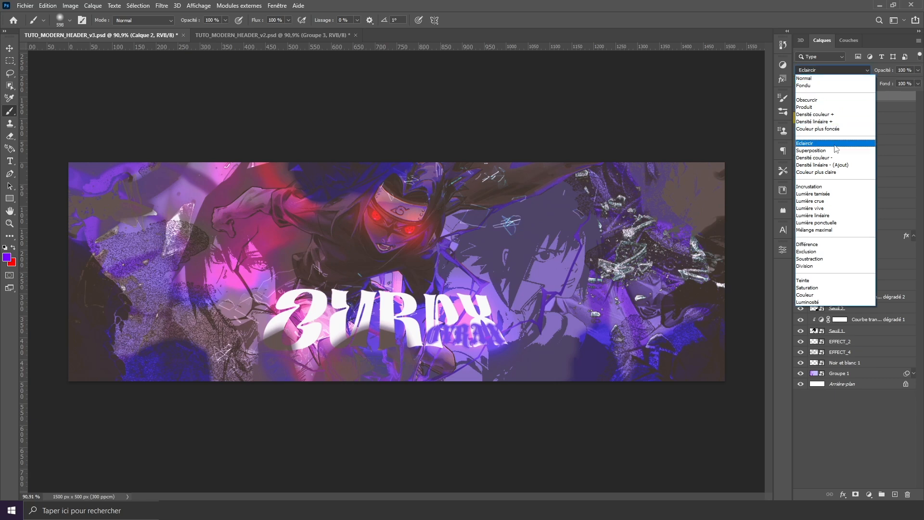
left_click(830, 166)
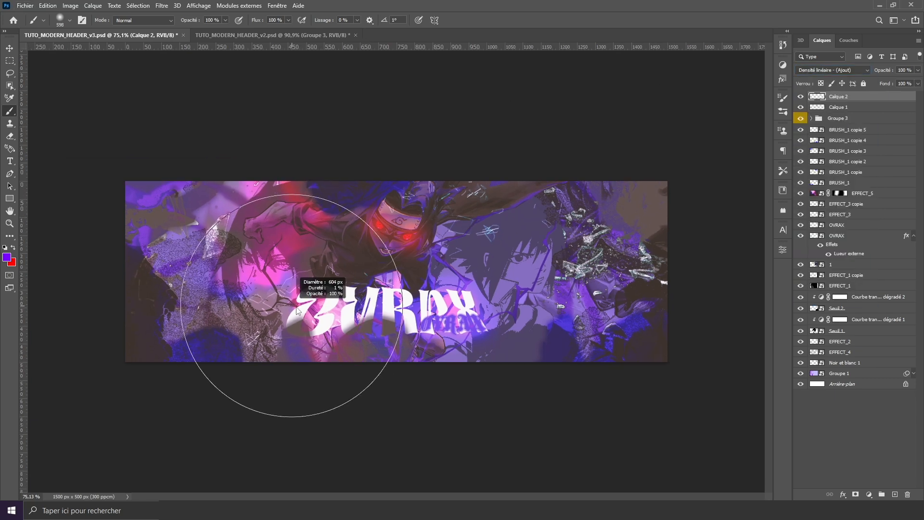
left_click(153, 322)
key("ctrl+z")
left_click_drag(222, 330, 187, 327)
left_click(184, 322)
key("ctrl+z")
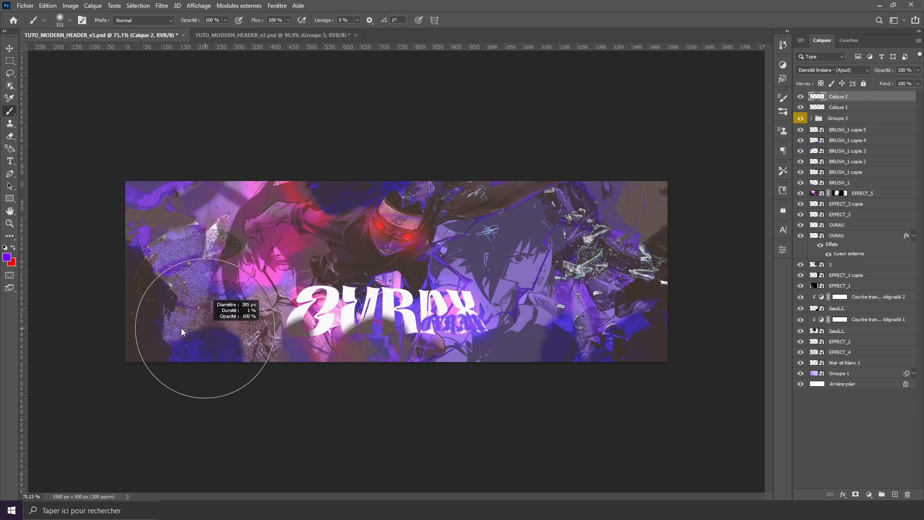
Step: Paint soft violet glows with a 372 px brush at the banner's lower left, upper right and lower right-center
left_click(188, 316)
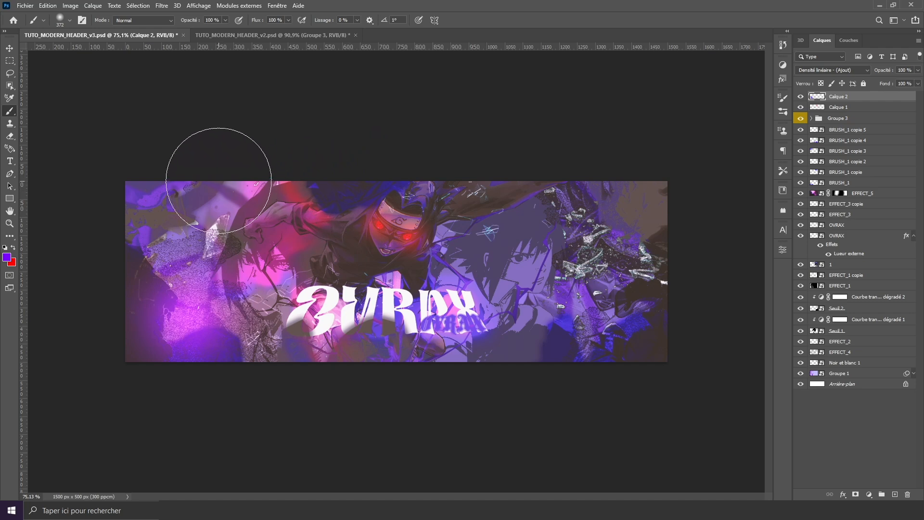
left_click(597, 198)
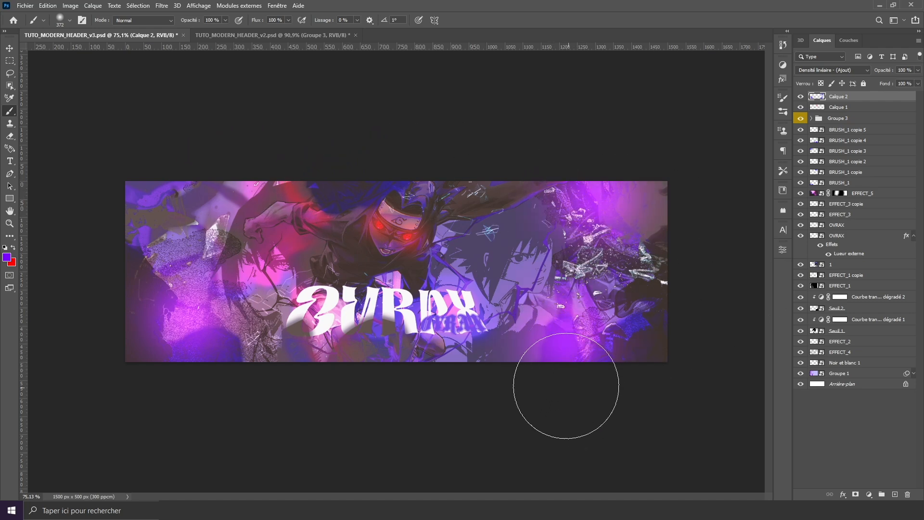
left_click(514, 324)
scroll(413, 330, "up", 2)
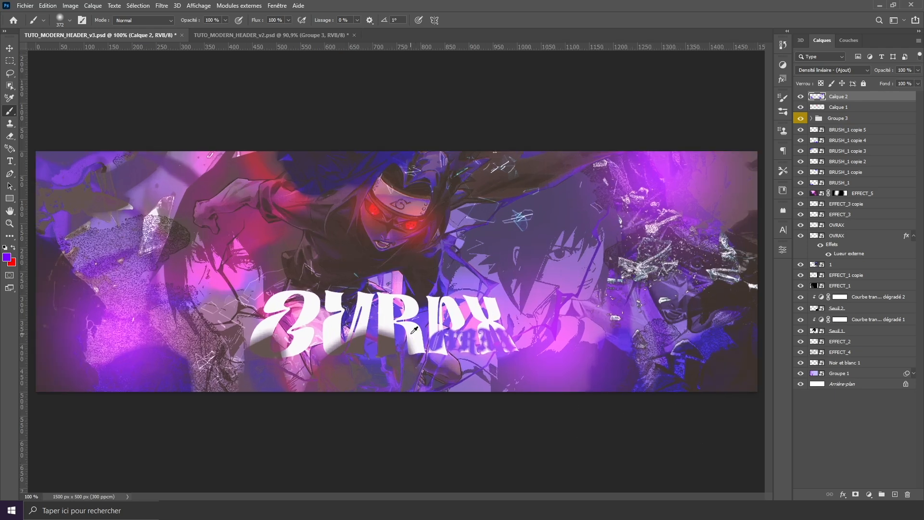
key("v")
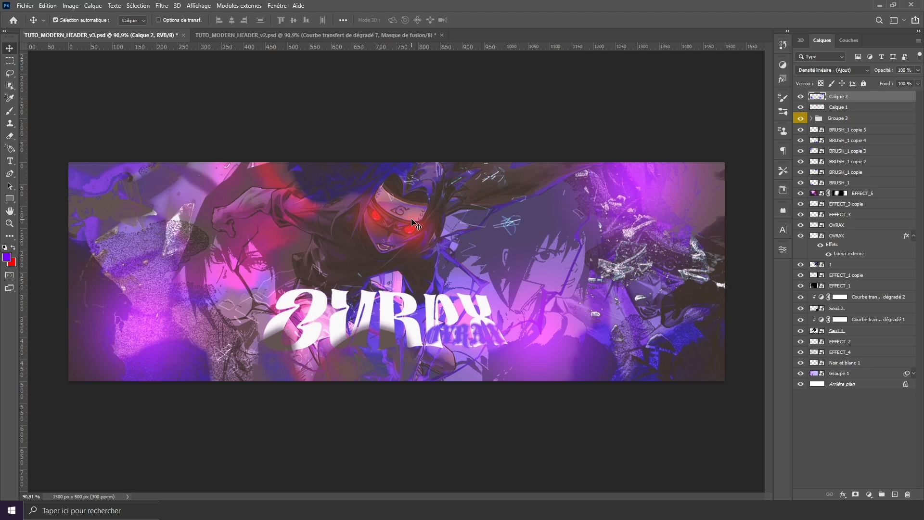
Step: Add a gradient map adjustment layer above Calque 2 and set its blend mode to Teinte
left_click(871, 495)
left_click(867, 481)
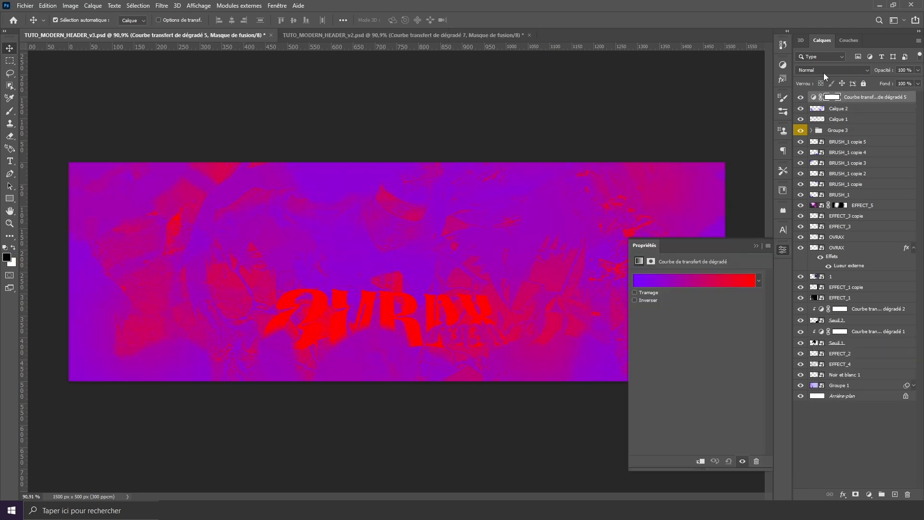
left_click(832, 71)
left_click(828, 280)
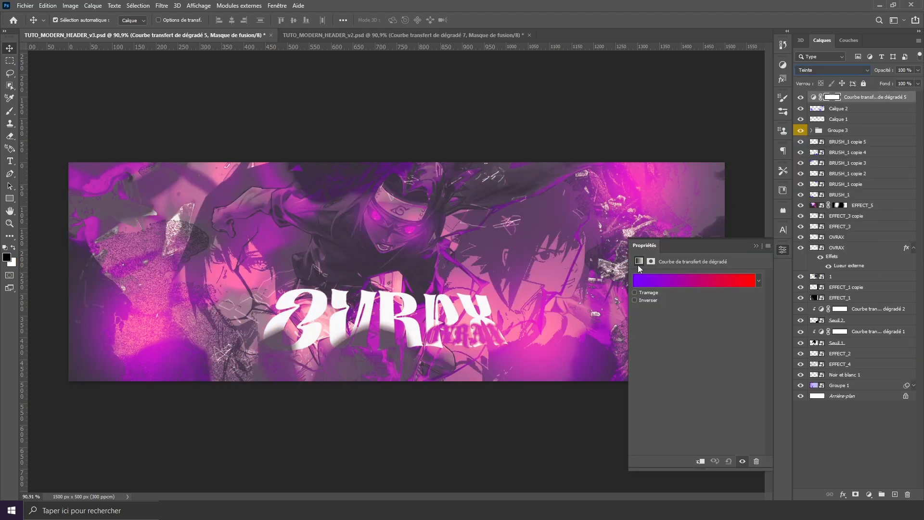
Step: Try several presets from the Violets gradients on the gradient map and pick Violet_15
left_click(678, 280)
left_click(616, 101)
left_click(614, 146)
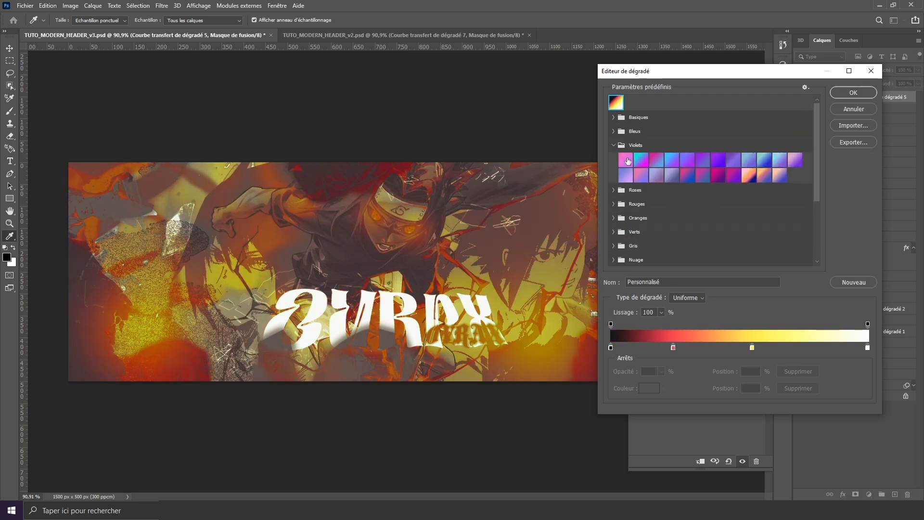
left_click(641, 159)
left_click(718, 175)
left_click(734, 175)
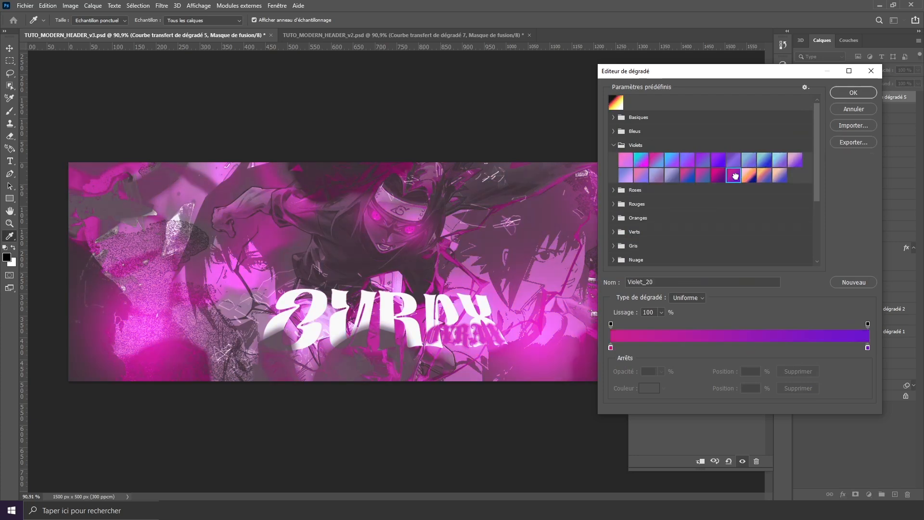
left_click(750, 176)
left_click(689, 176)
left_click(672, 175)
left_click(657, 175)
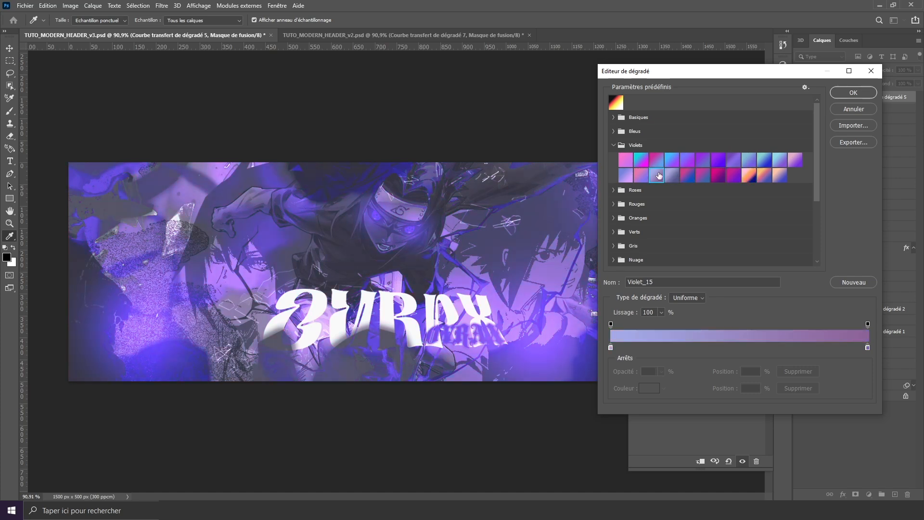
left_click(641, 175)
left_click(628, 173)
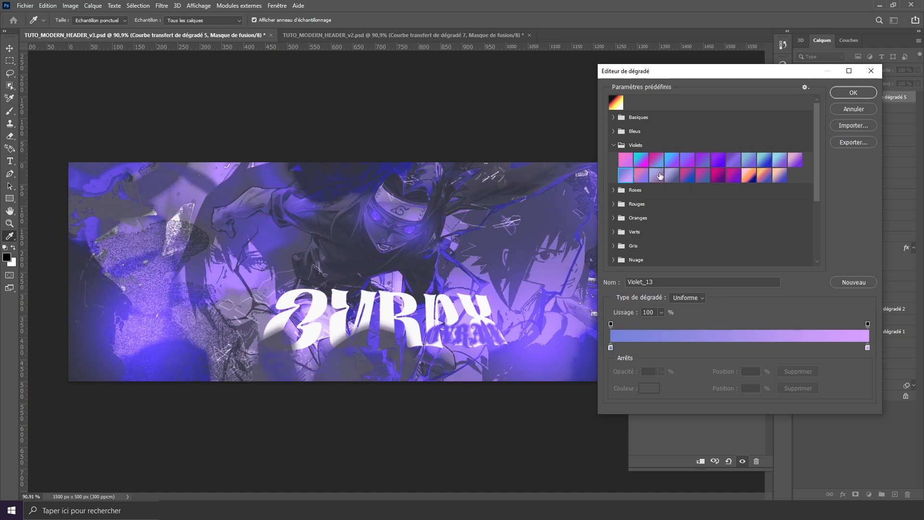
left_click(663, 176)
left_click(672, 175)
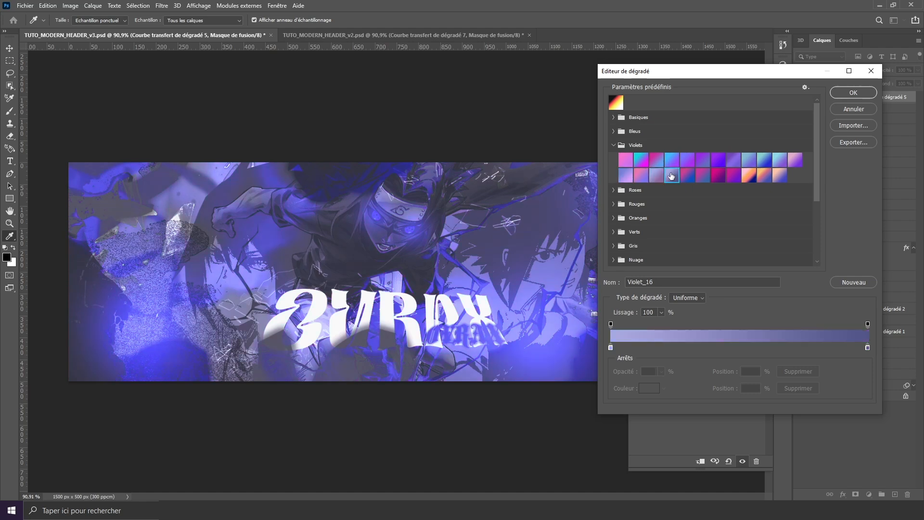
left_click(656, 174)
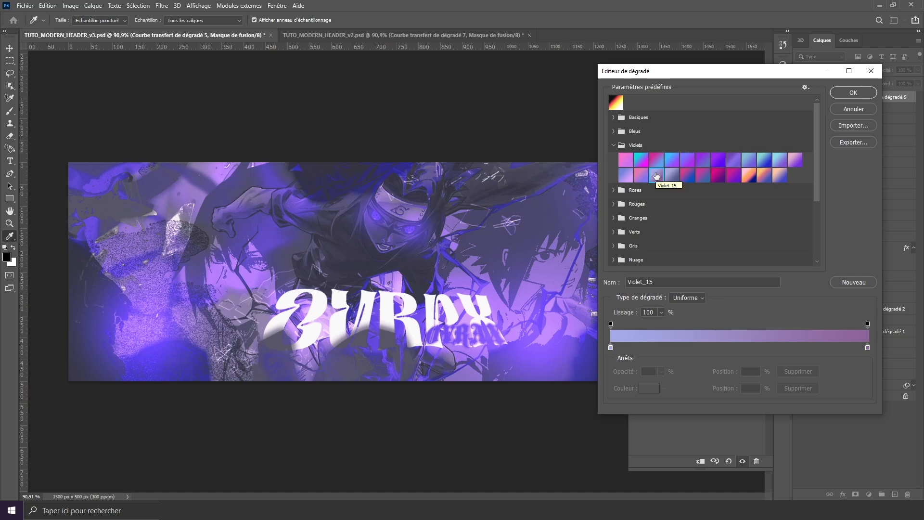
Step: Try grey, green and orange gradient presets on the gradient map, including Gris_14 and Vert_21
scroll(646, 219, "down", 1)
left_click(613, 208)
left_click(653, 224)
left_click(641, 238)
left_click(615, 194)
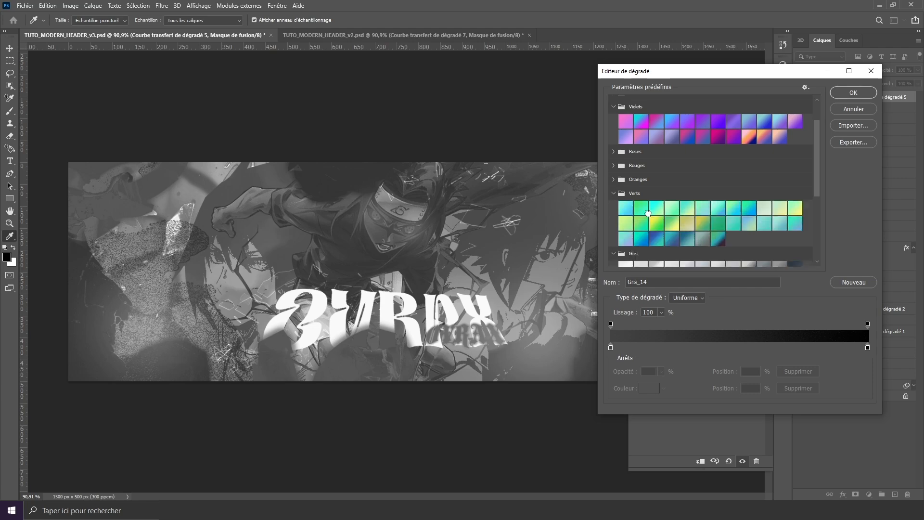
left_click(641, 208)
left_click(721, 225)
left_click(749, 224)
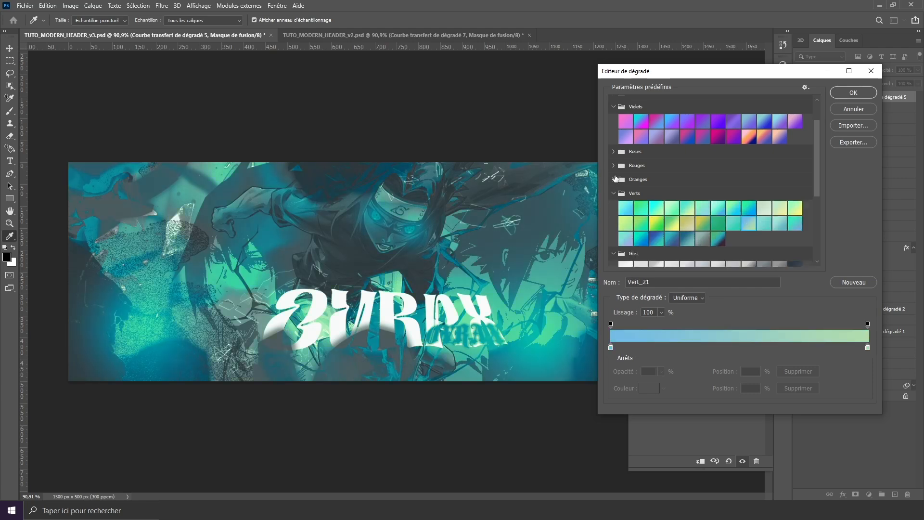
left_click(614, 180)
left_click(681, 193)
left_click(733, 194)
Step: Compare a few more violet presets, apply Violet_15 to the gradient map and fit the banner in view
scroll(722, 204, "up", 2)
left_click(673, 169)
left_click(655, 168)
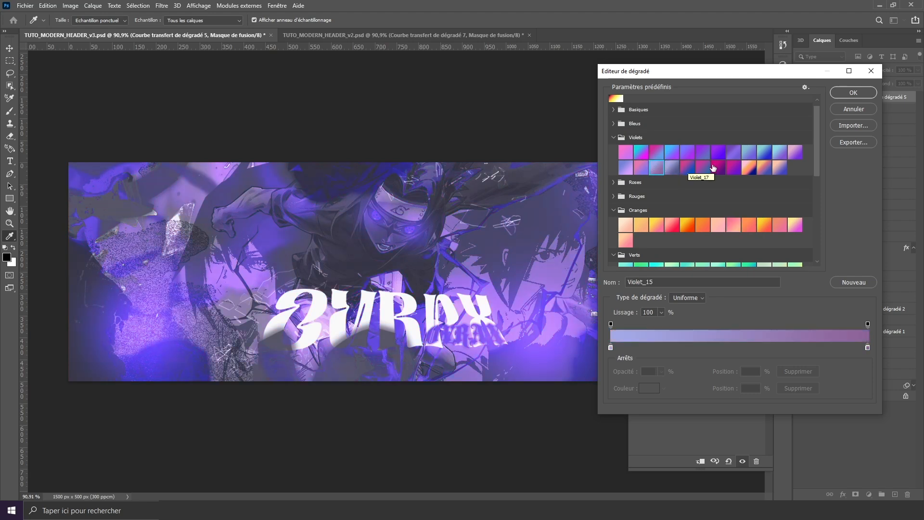
left_click(730, 168)
left_click(717, 168)
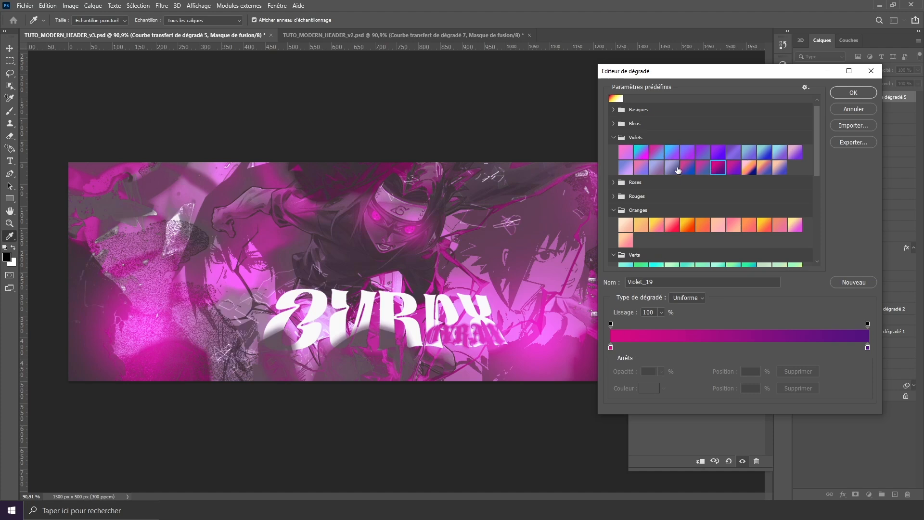
left_click(677, 167)
left_click(658, 168)
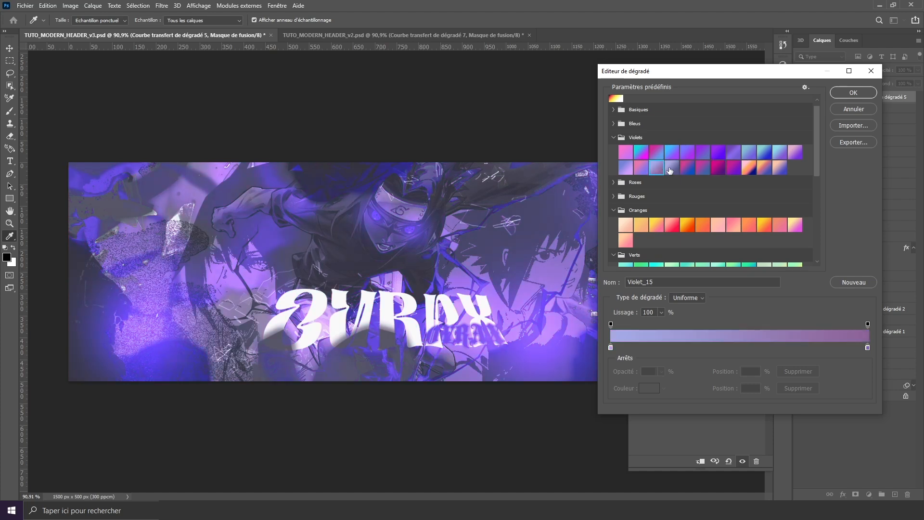
left_click(851, 92)
scroll(475, 248, "down", 5)
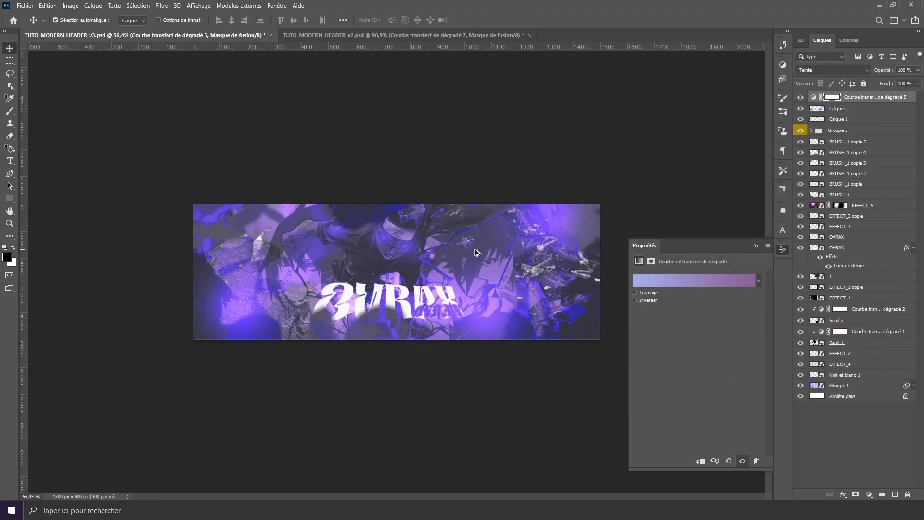
scroll(475, 248, "up", 3)
left_click(756, 246)
key("ctrl+0")
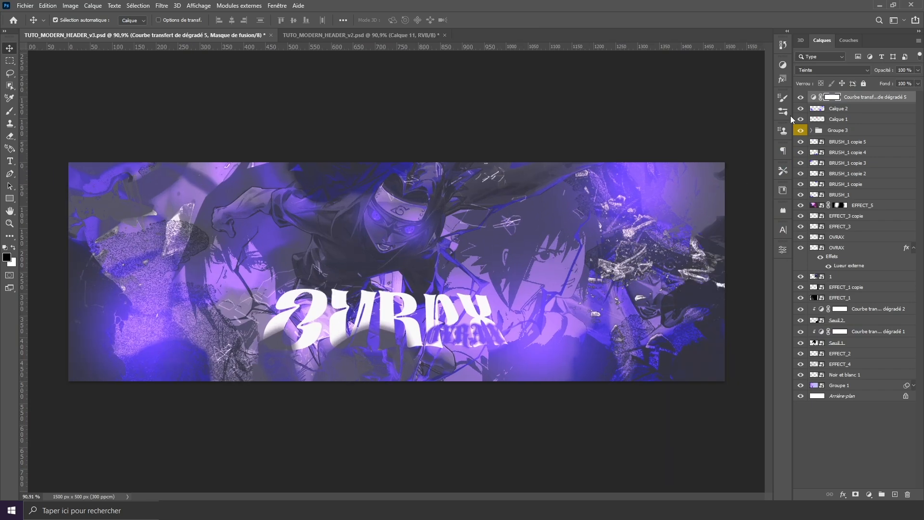
Step: Toggle the gradient map's visibility to compare the banner with and without the recoloring
left_click(800, 98)
left_click(801, 99)
left_click(800, 98)
left_click(801, 98)
Step: Stamp all visible layers into a new layer and in Camera Raw set Exposition -0.55, Contraste +10, Noirs -46, Textures +48, Clarté +44 and Vibrance -21
key("ctrl+shift+alt+e")
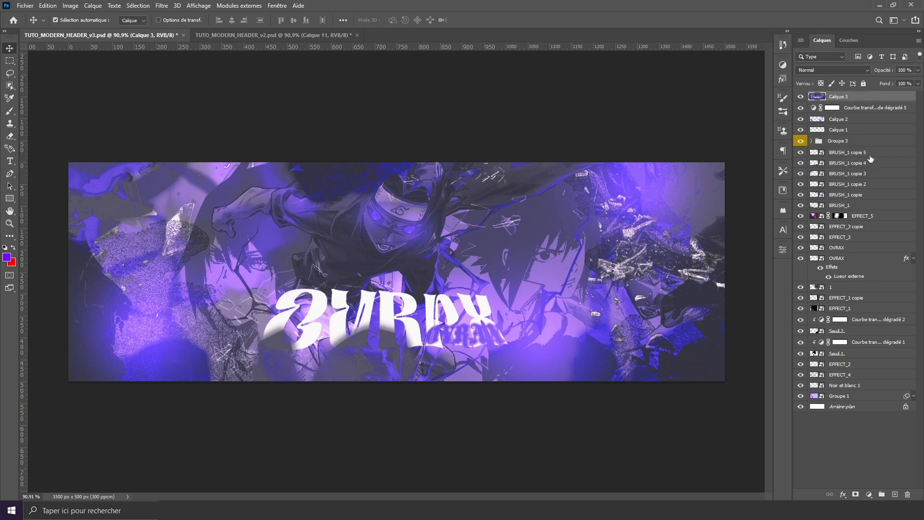
left_click(161, 6)
left_click(193, 77)
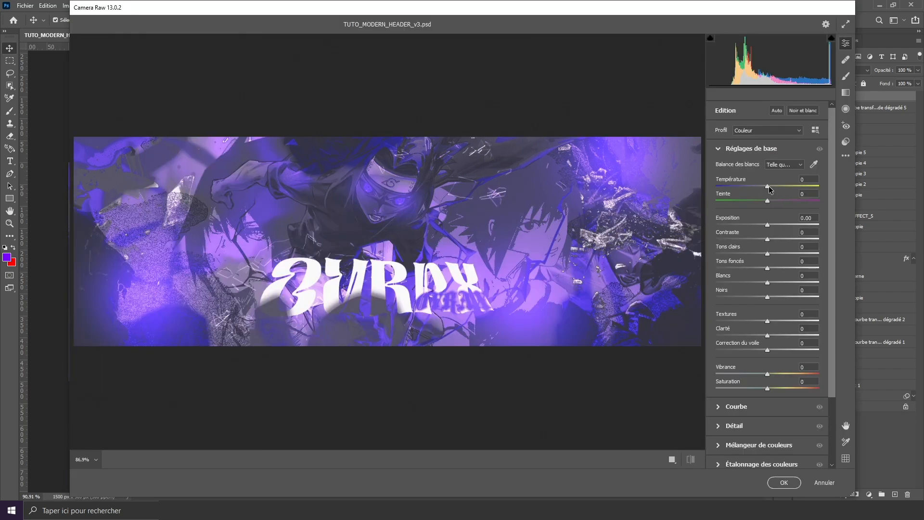
left_click_drag(769, 190, 757, 377)
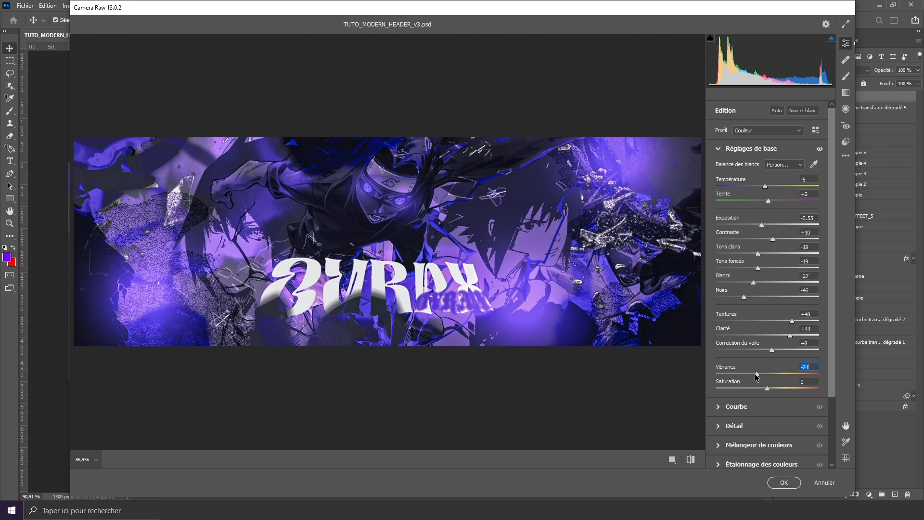
Step: Set the Camera Raw Netteté to 48 and apply the filter to the stamped layer
left_click(759, 426)
left_click_drag(741, 210, 750, 213)
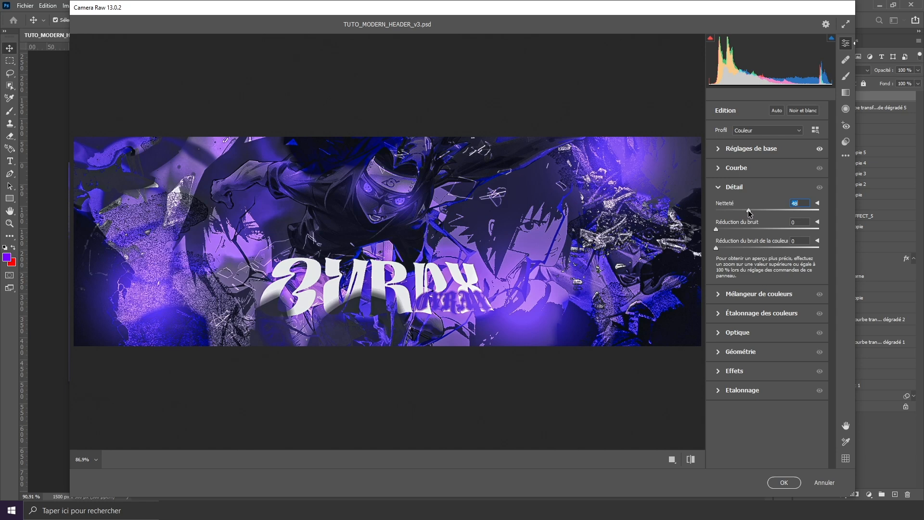
left_click(784, 482)
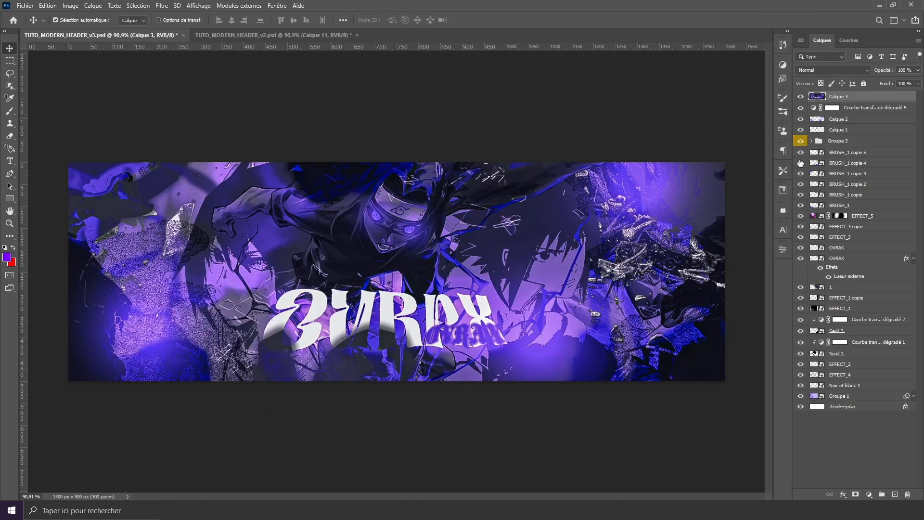
Step: Duplicate the graded Calque 3 layer and add 3.92 % uniform, monochromatic noise to the copy
key("ctrl+j")
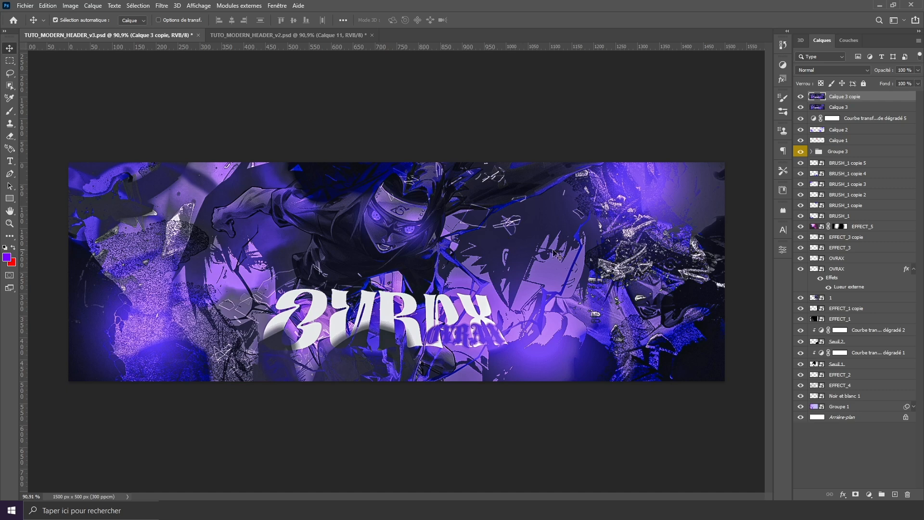
key("ctrl+1")
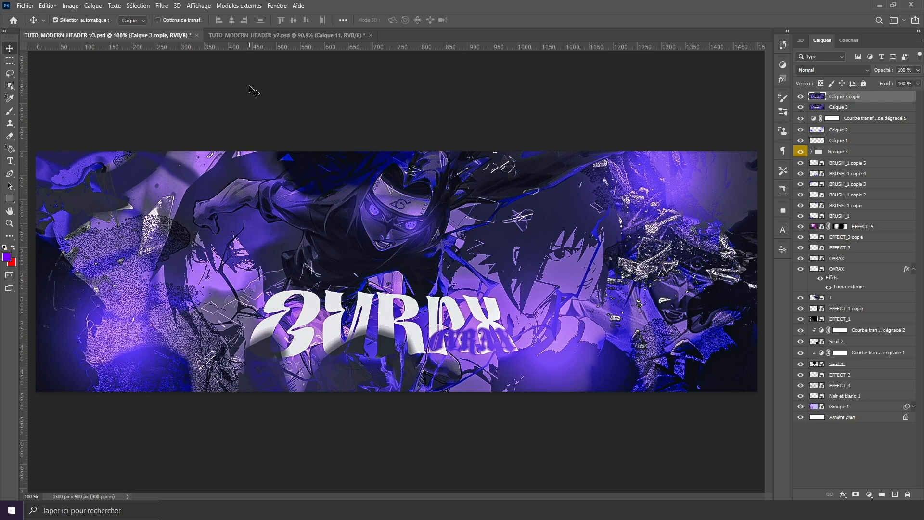
left_click(161, 6)
mouse_move(215, 130)
left_click(308, 129)
left_click_drag(431, 85, 651, 96)
left_click_drag(620, 247, 611, 247)
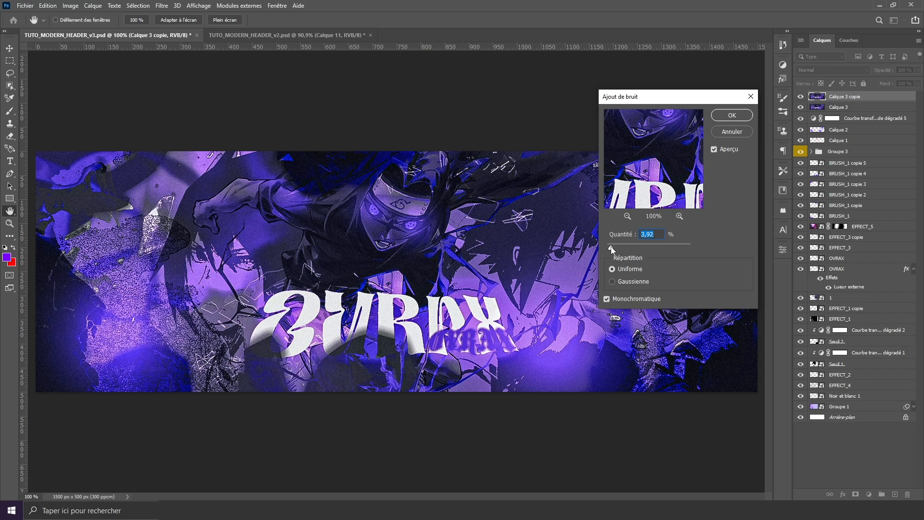
left_click(734, 117)
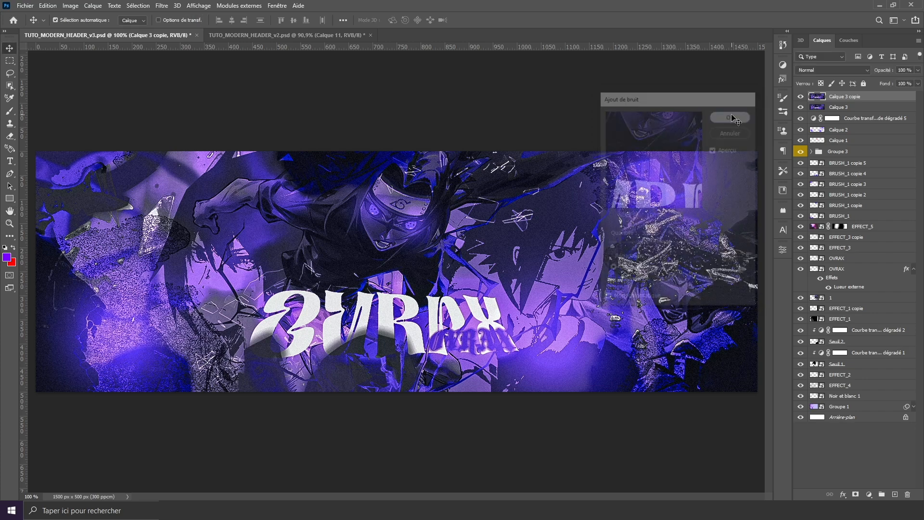
scroll(534, 195, "down", 1)
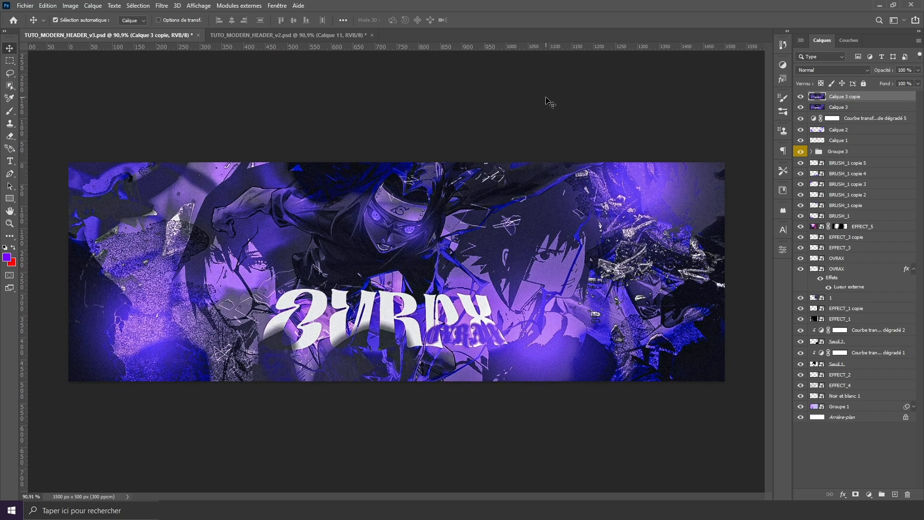